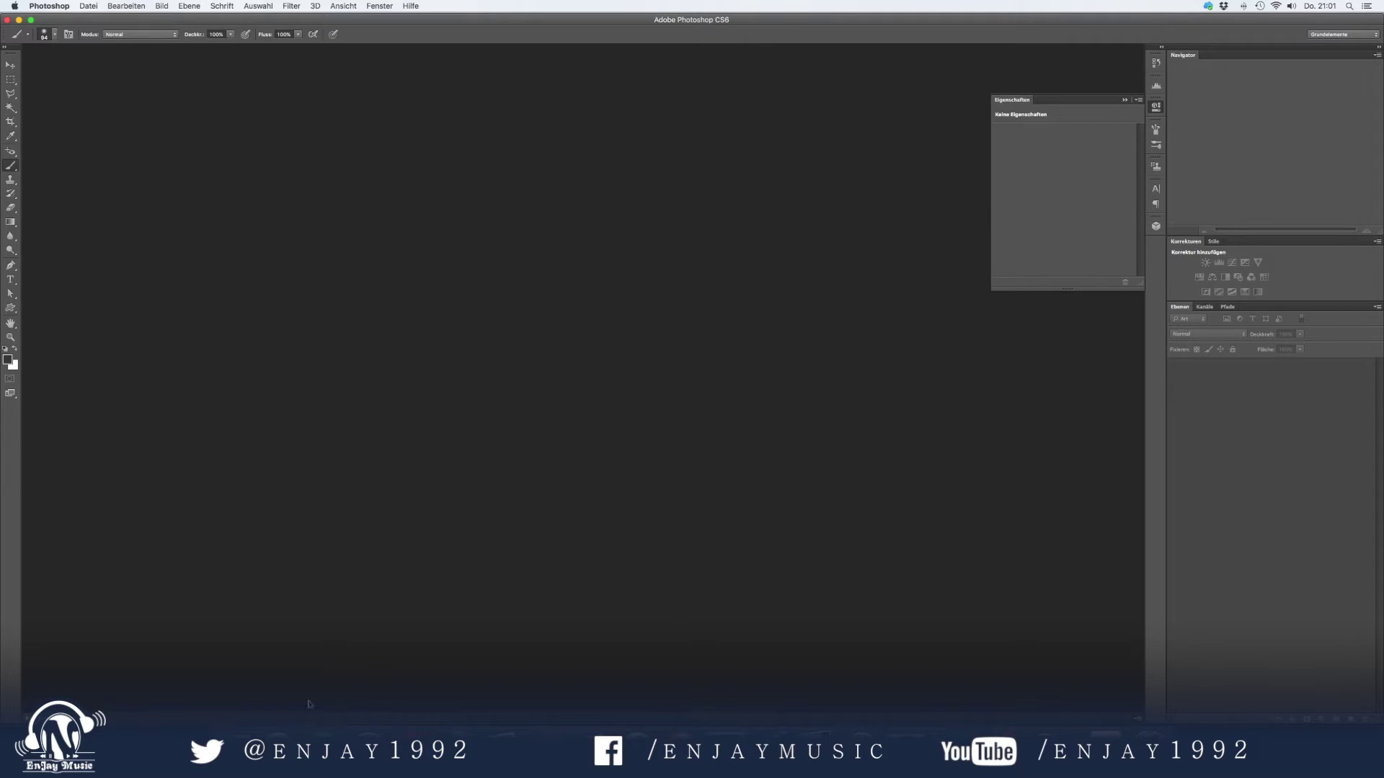
Select all four newspaper JPEG scans in the Tutorial folder and drag them into Photoshop.
click(232, 729)
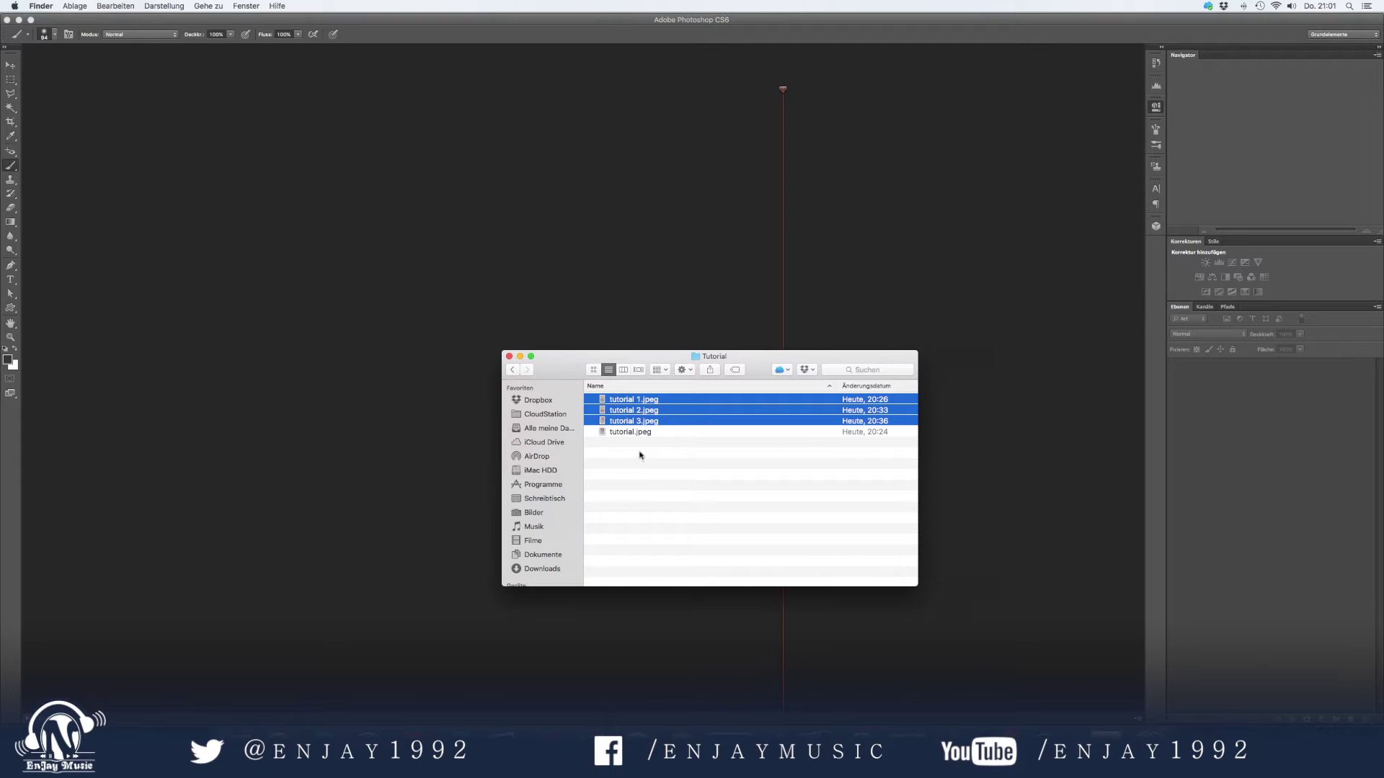
mouse_move(639, 457)
mouse_down()
mouse_move(632, 404)
mouse_move(371, 375)
mouse_up()
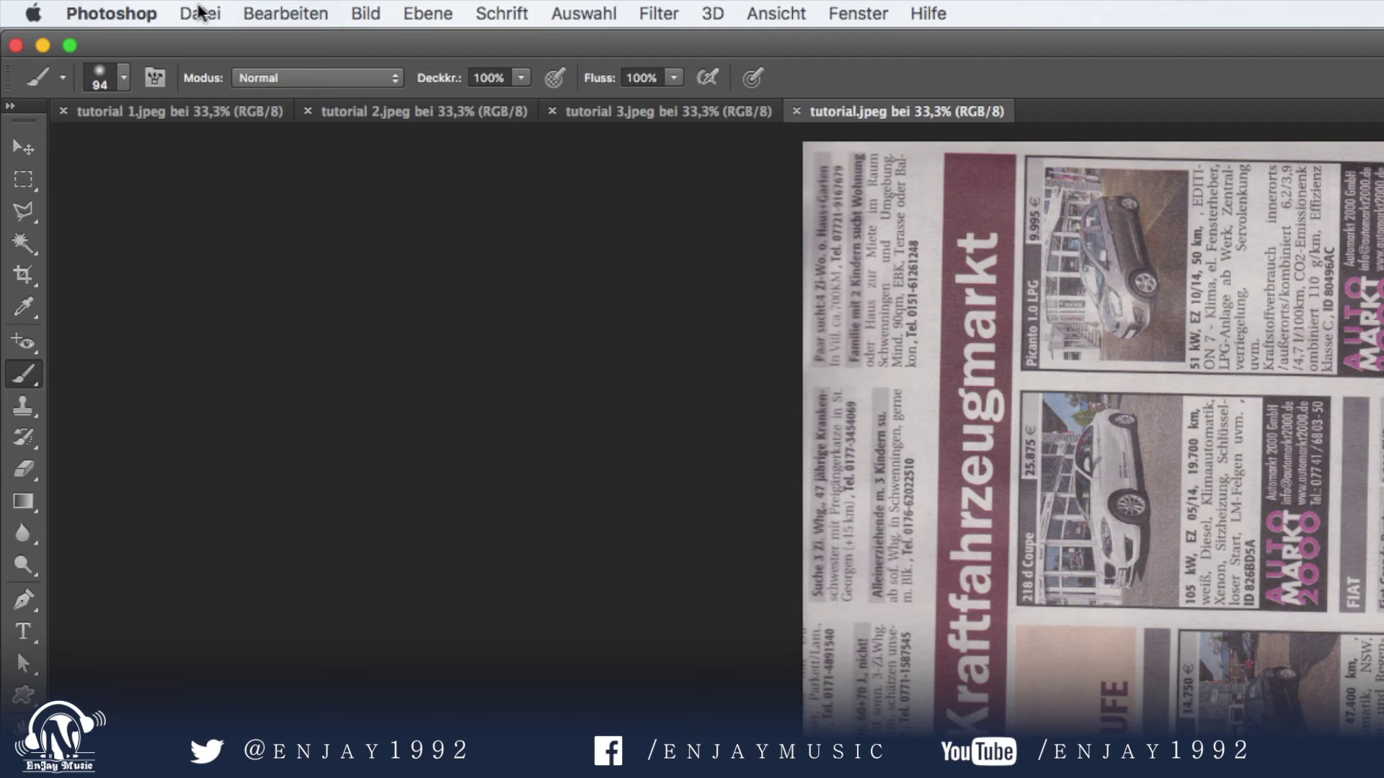
Make a new document from the DIN-Formate A3 preset in pixels (3508 × 4961 px, 300 ppi).
click(89, 6)
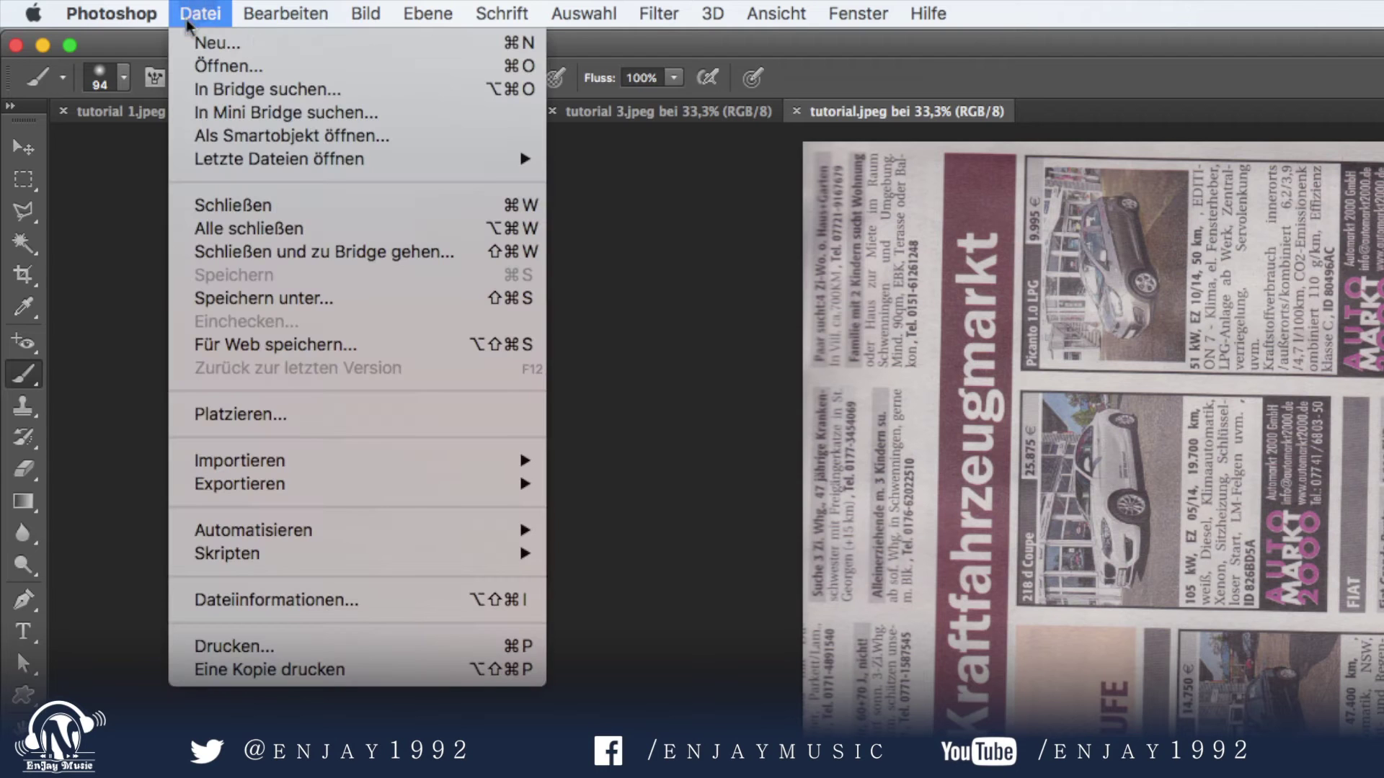
click(206, 43)
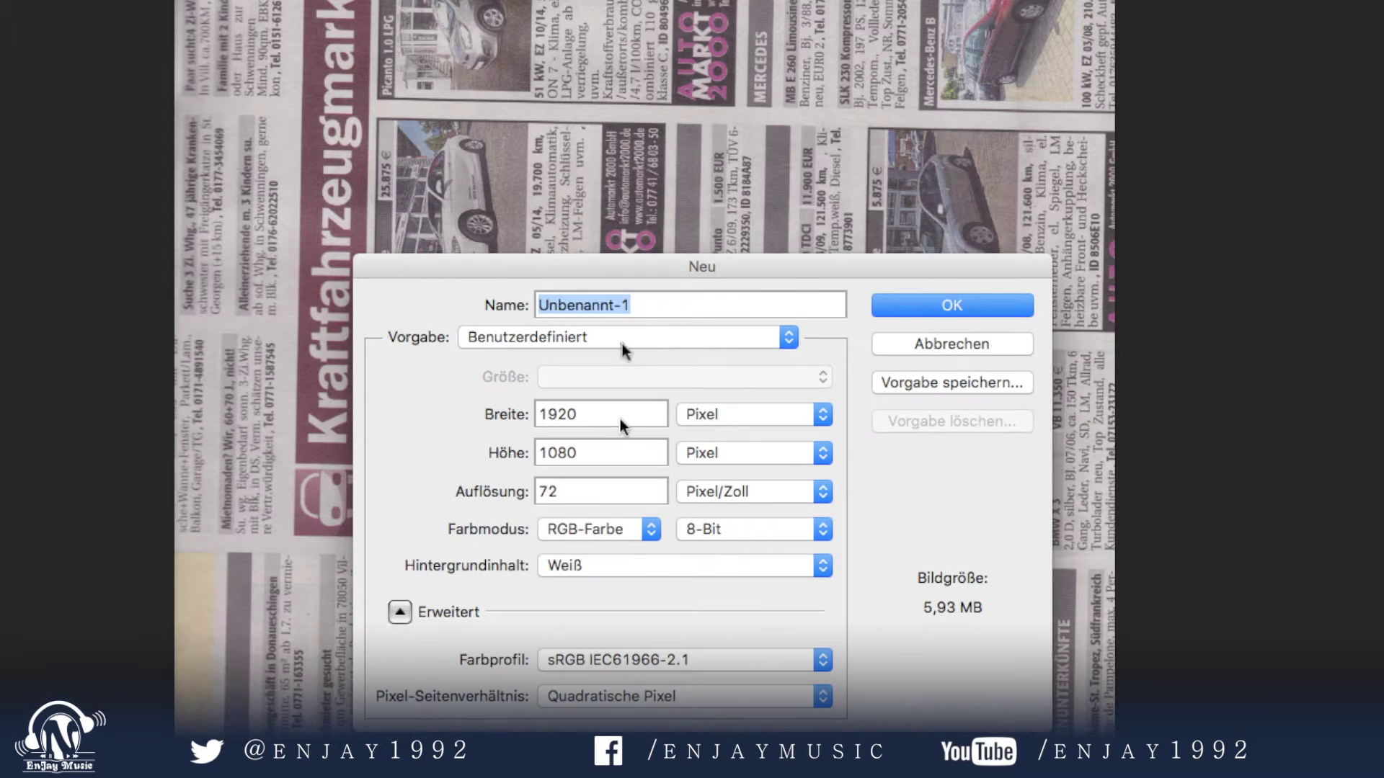
click(621, 342)
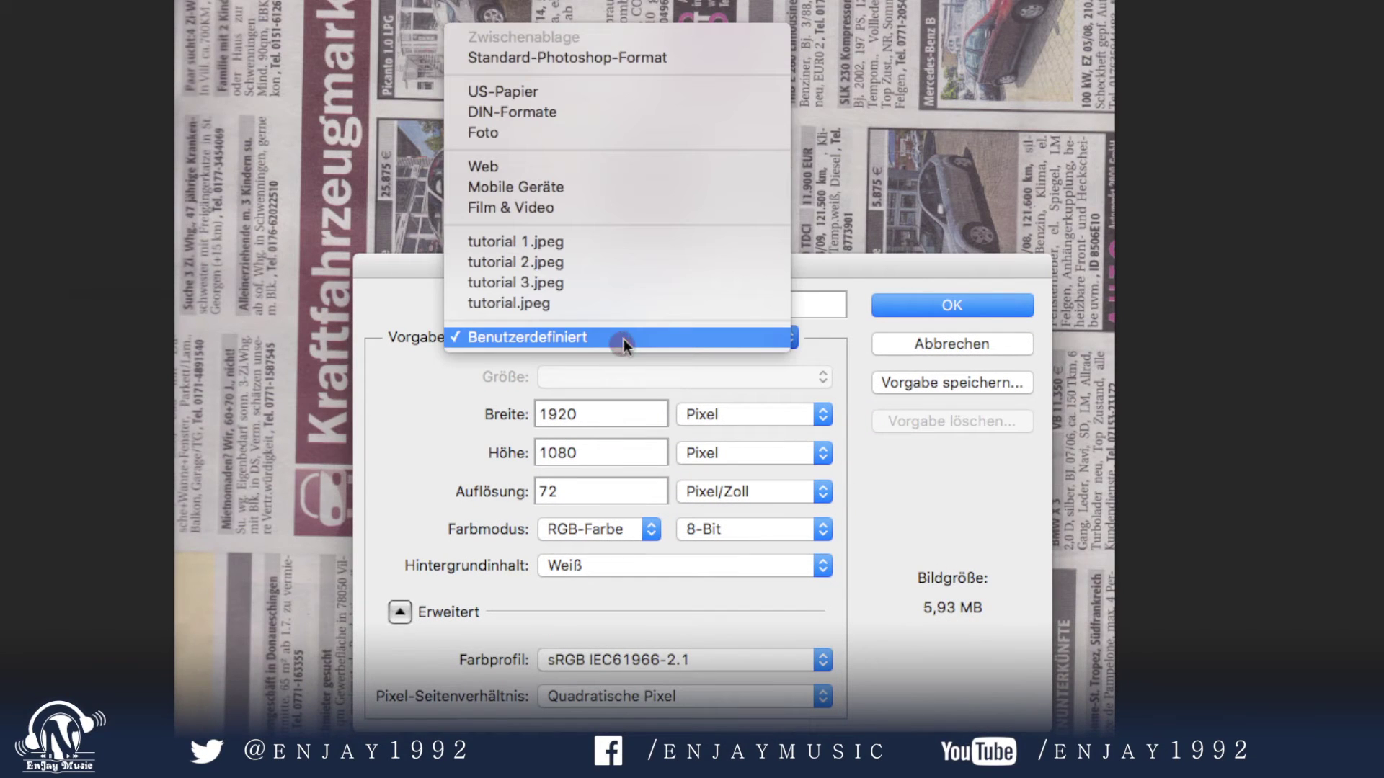
click(588, 113)
click(601, 375)
click(596, 432)
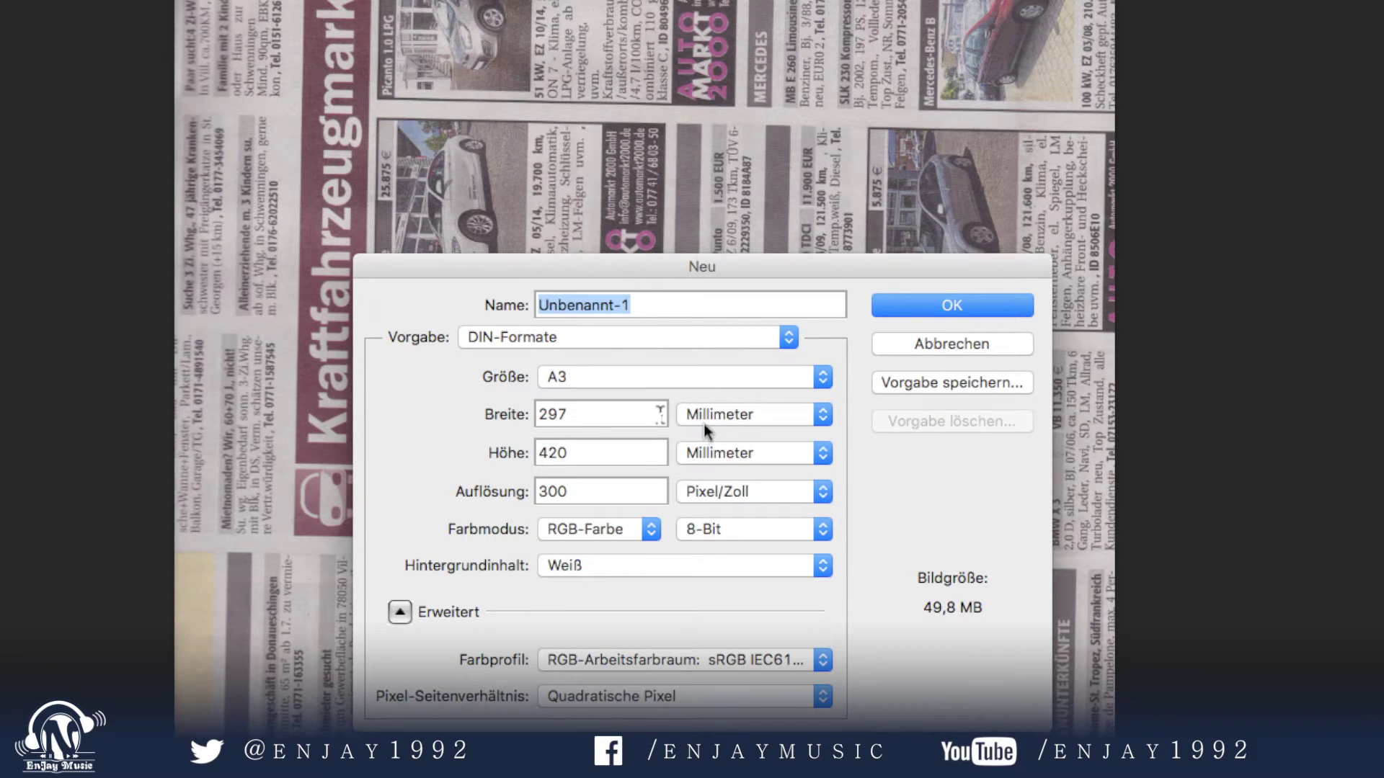
click(705, 426)
click(750, 352)
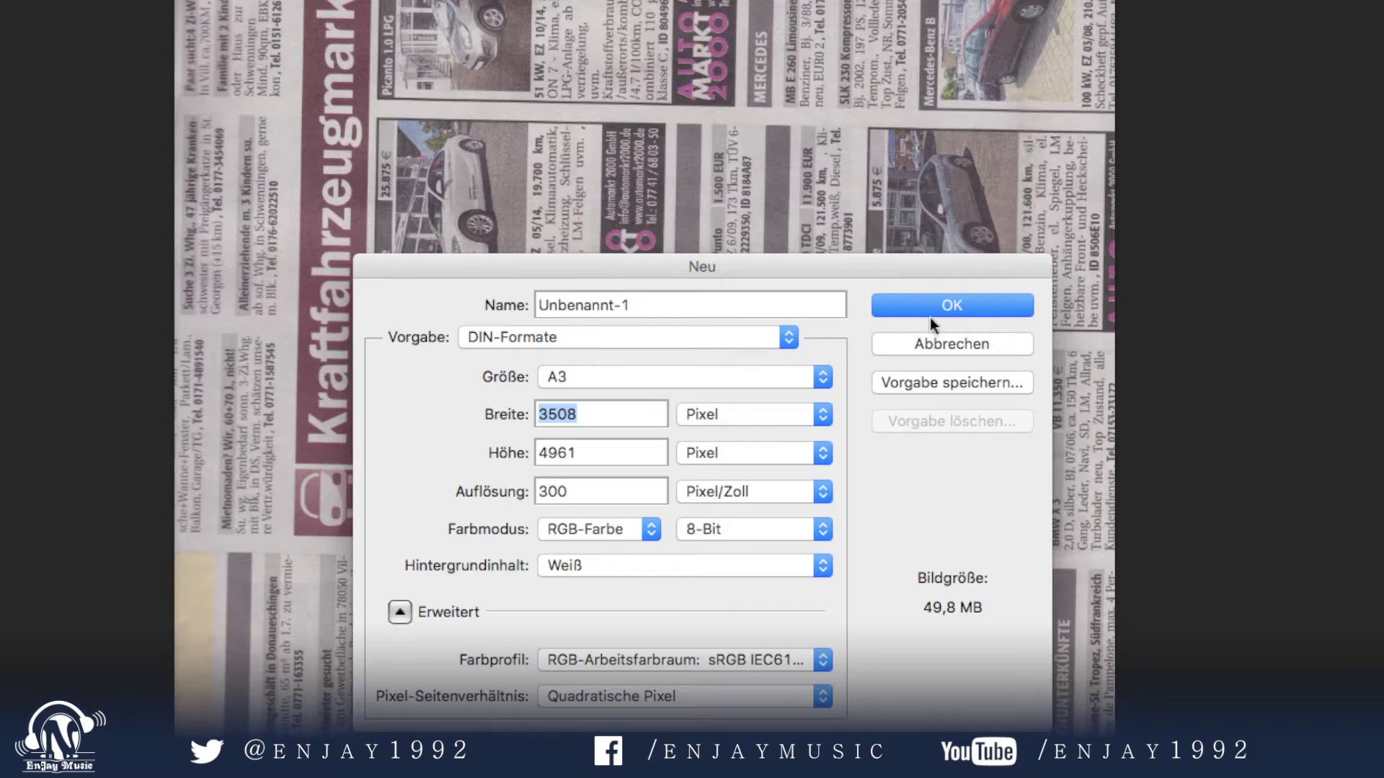
click(929, 316)
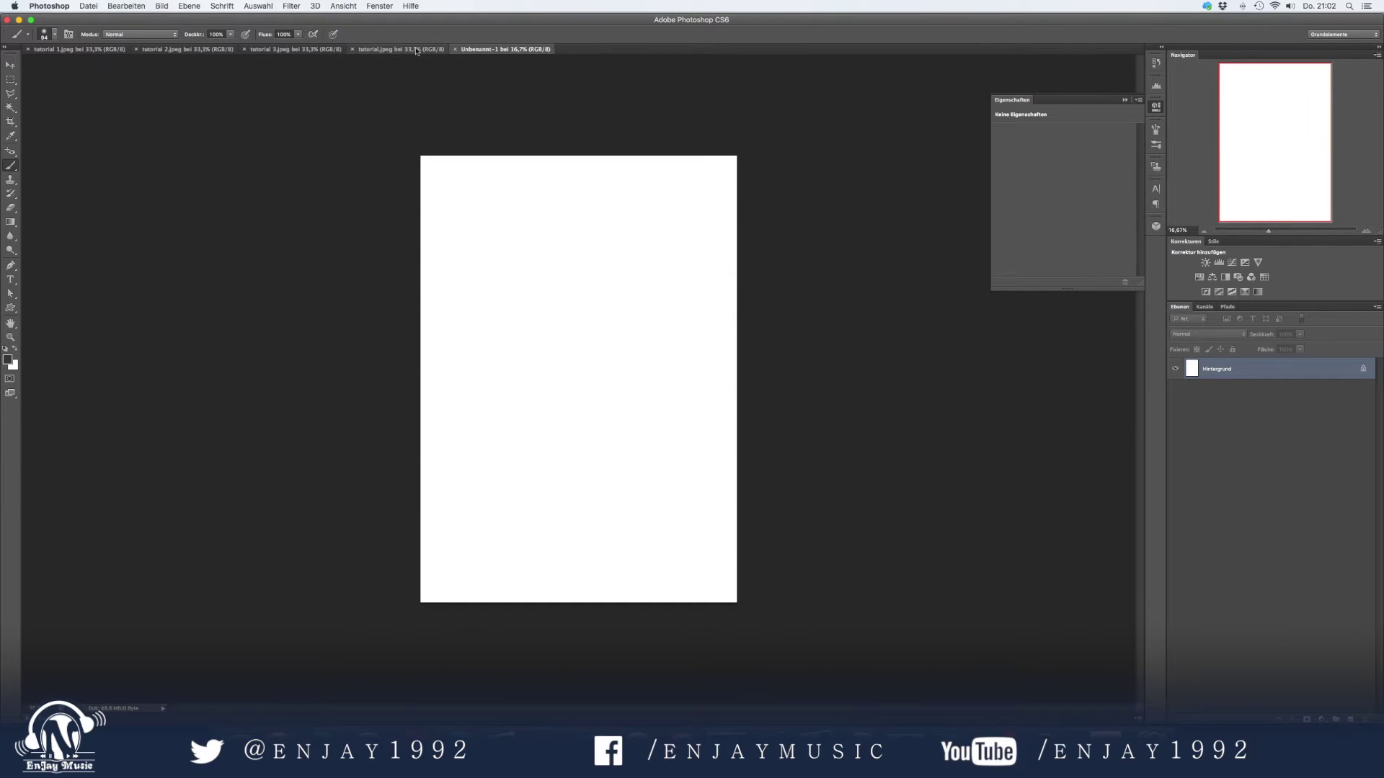
Copy the scans from their tabs into the Unbenannt-1 A3 document as layers.
click(415, 50)
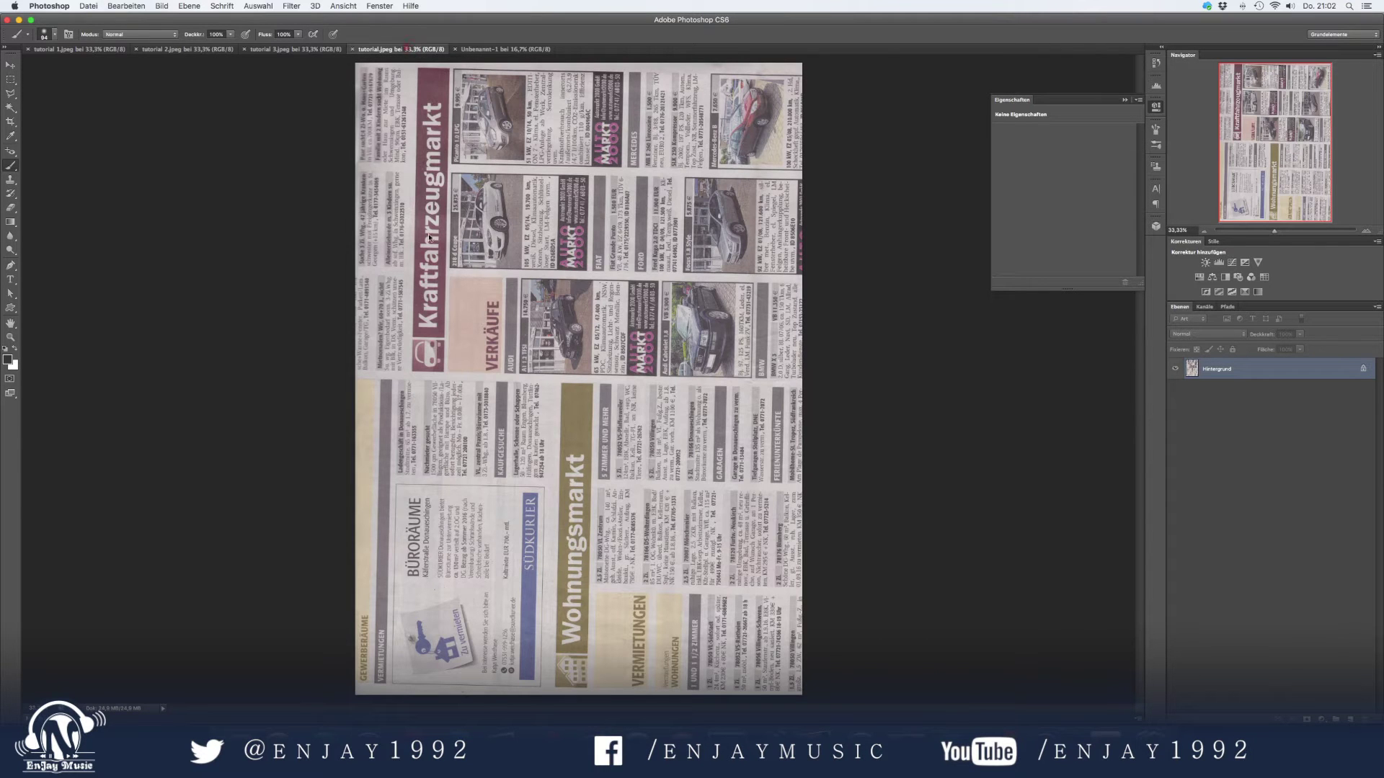
drag(416, 49, 429, 238)
drag(1238, 372, 634, 180)
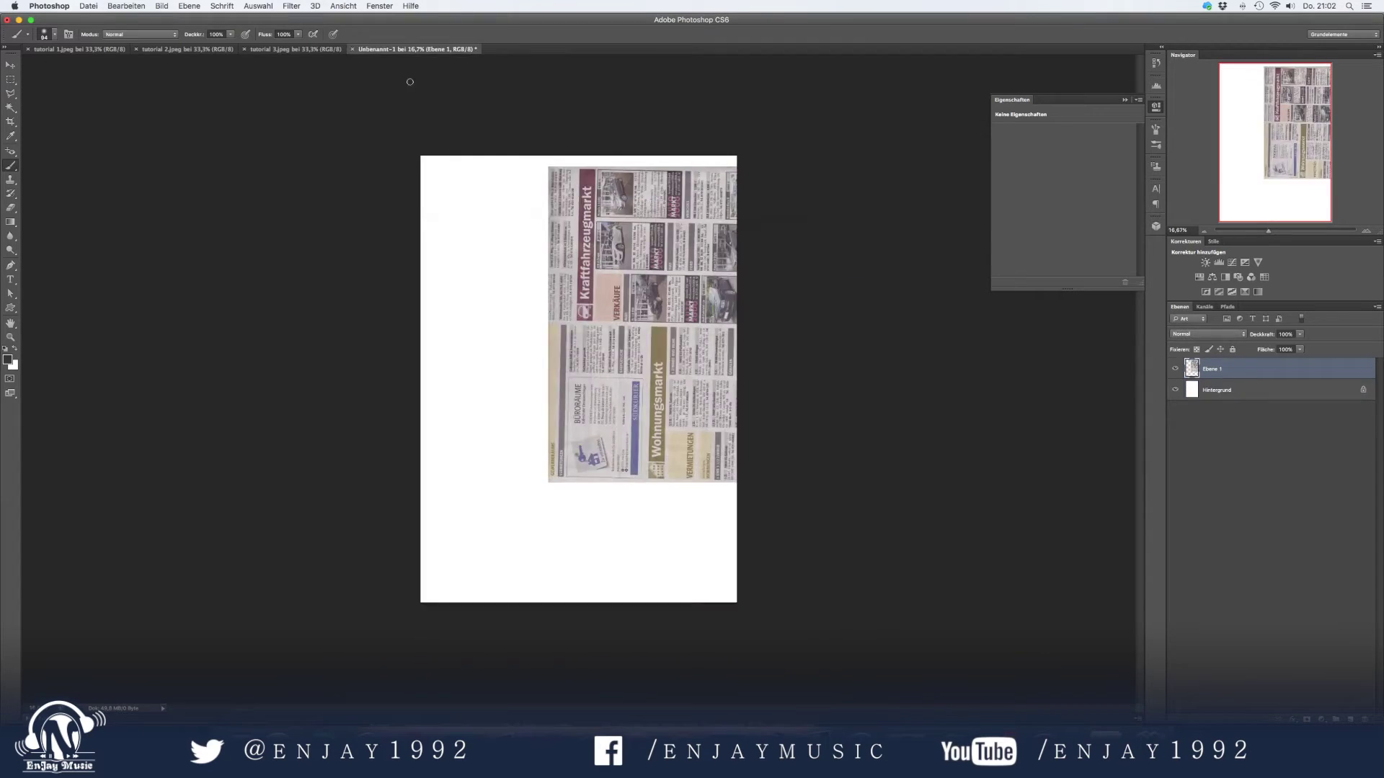
drag(295, 50, 677, 254)
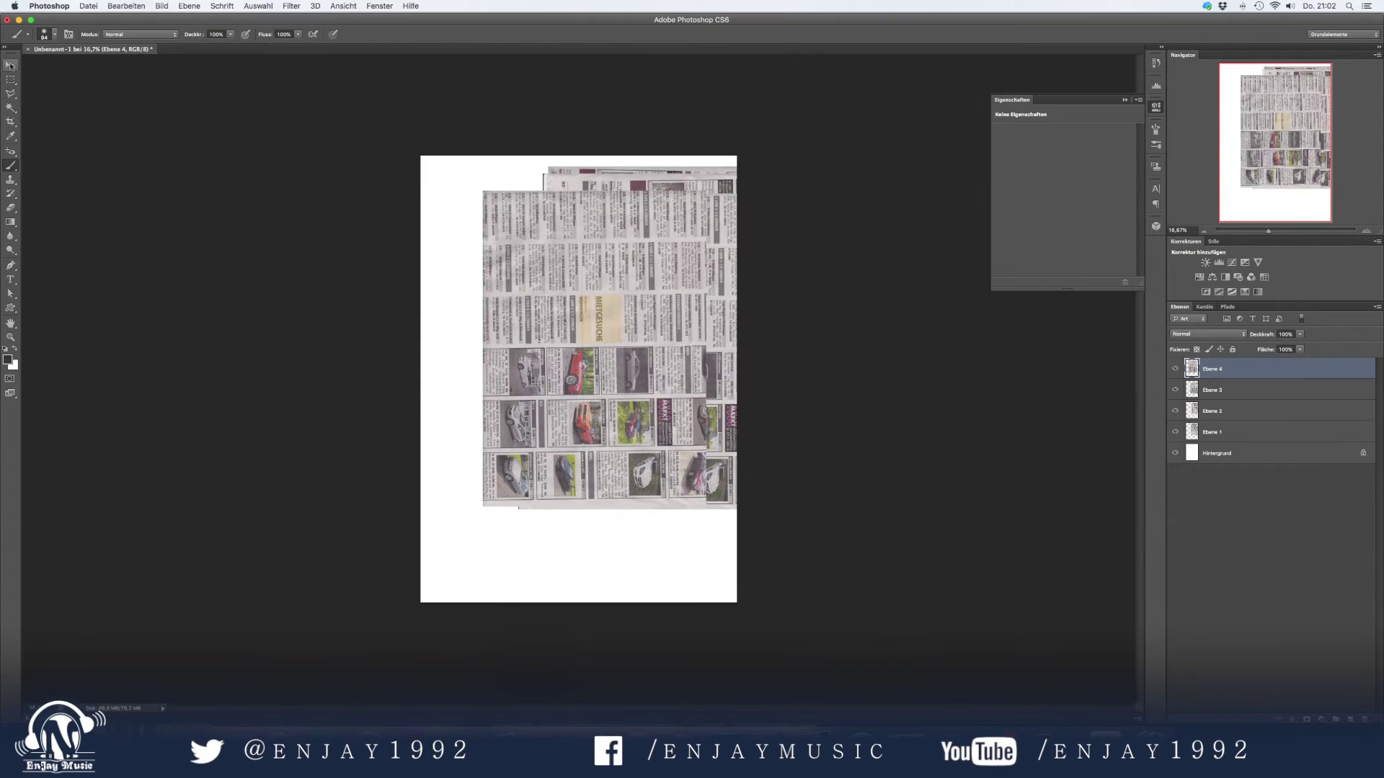
key(ctrl+plus)
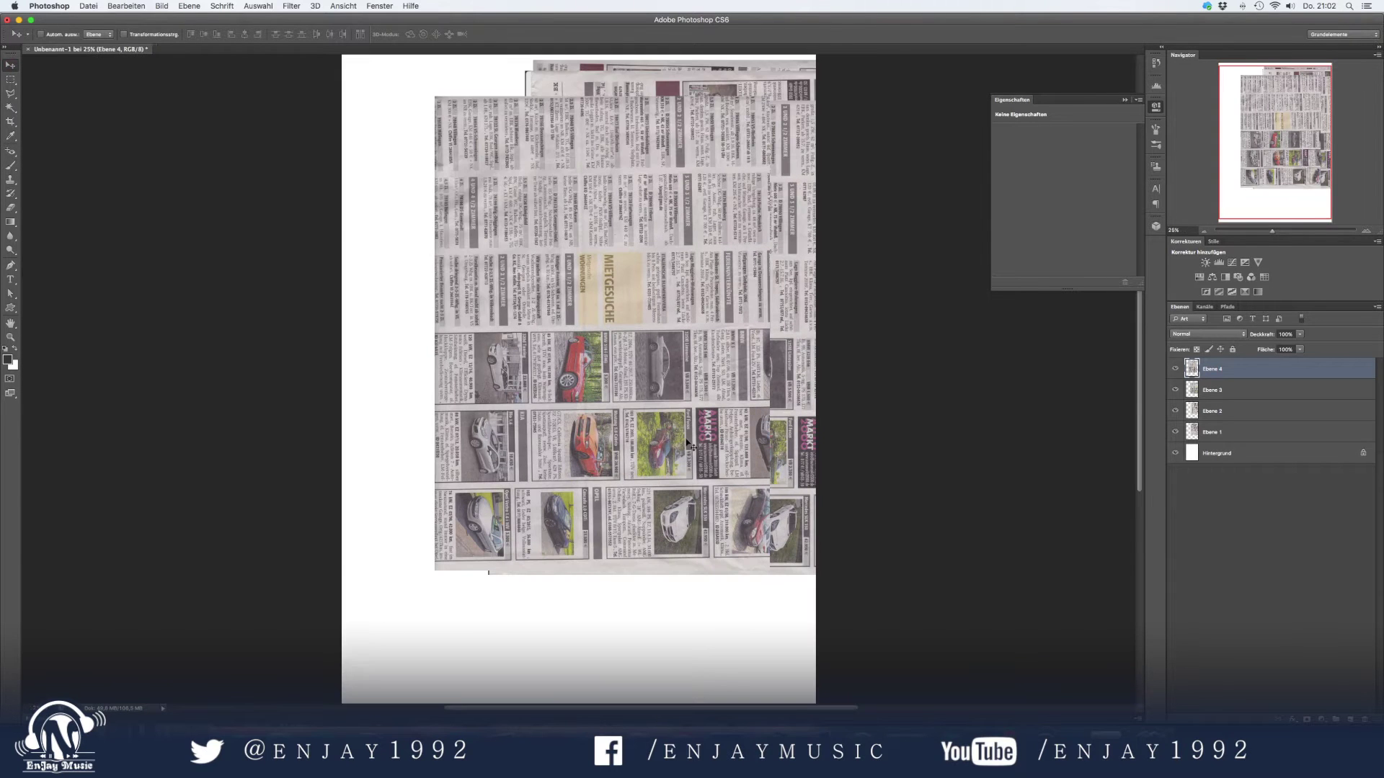
Hide Ebene 3 and Ebene 4, and move Ebene 2 to the top of the layer stack.
click(1174, 369)
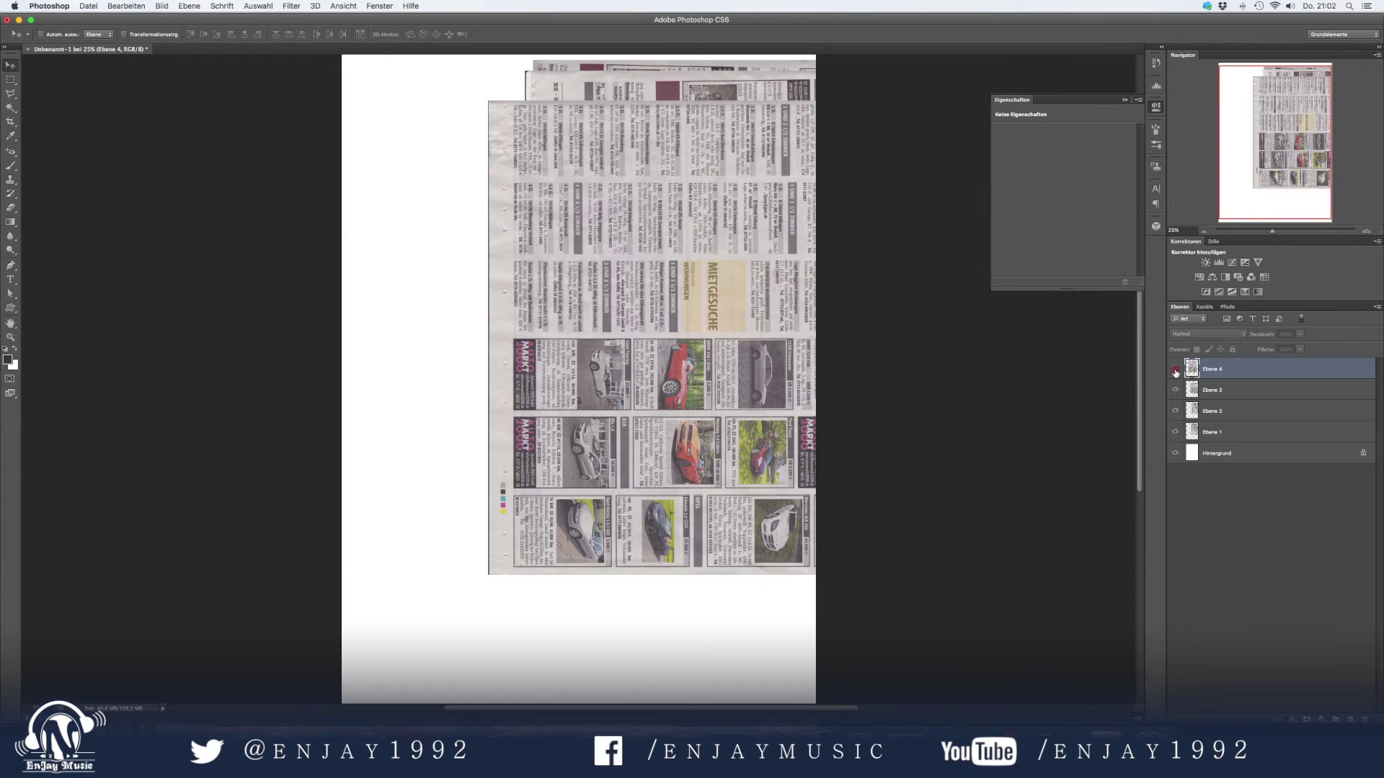
click(1175, 390)
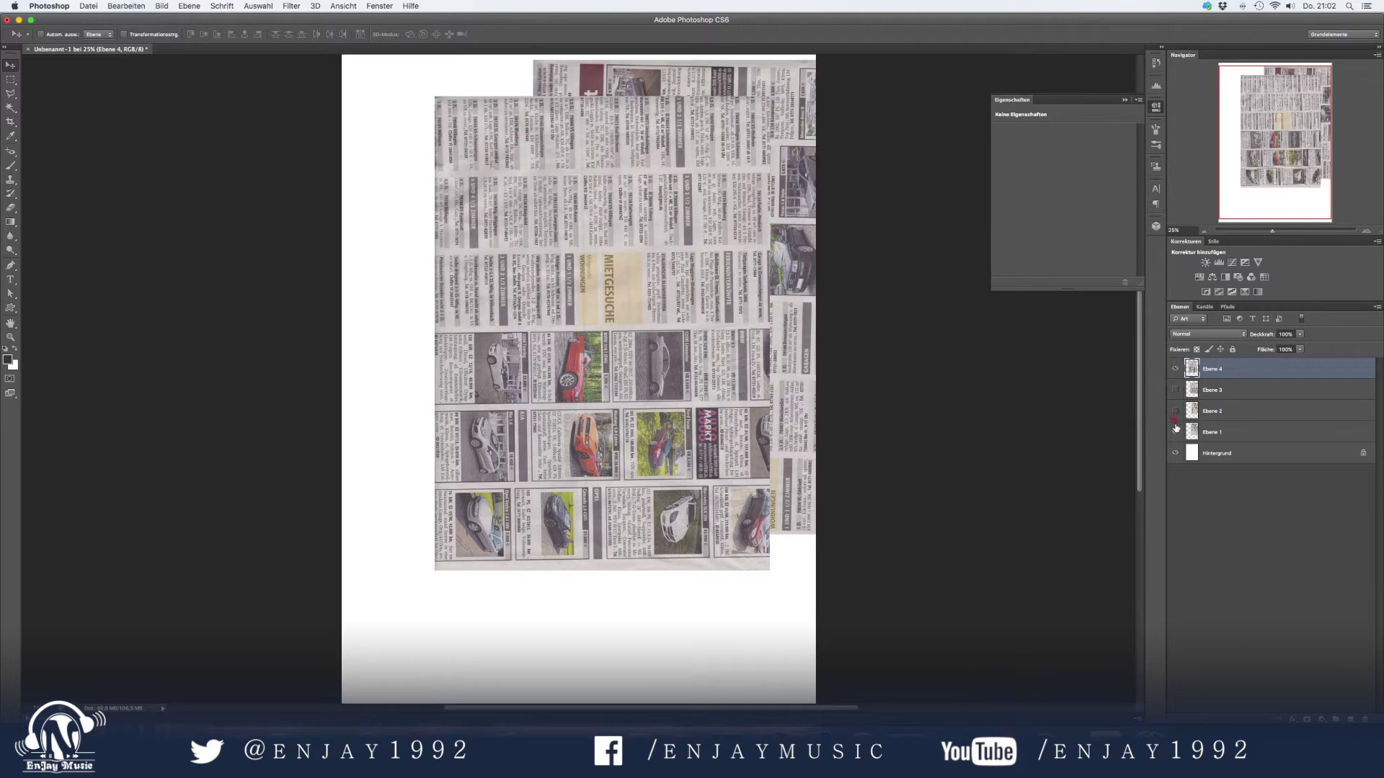
click(1176, 432)
click(1175, 369)
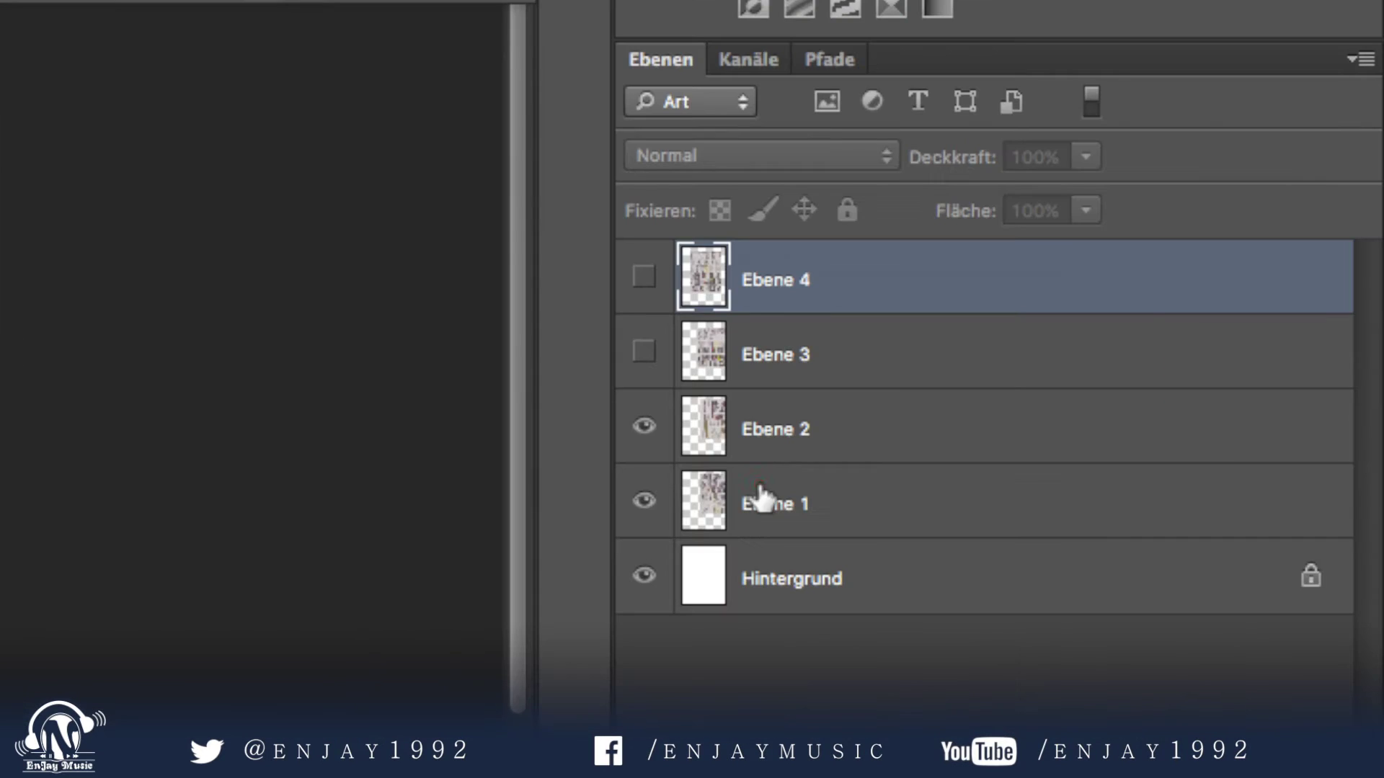
click(760, 497)
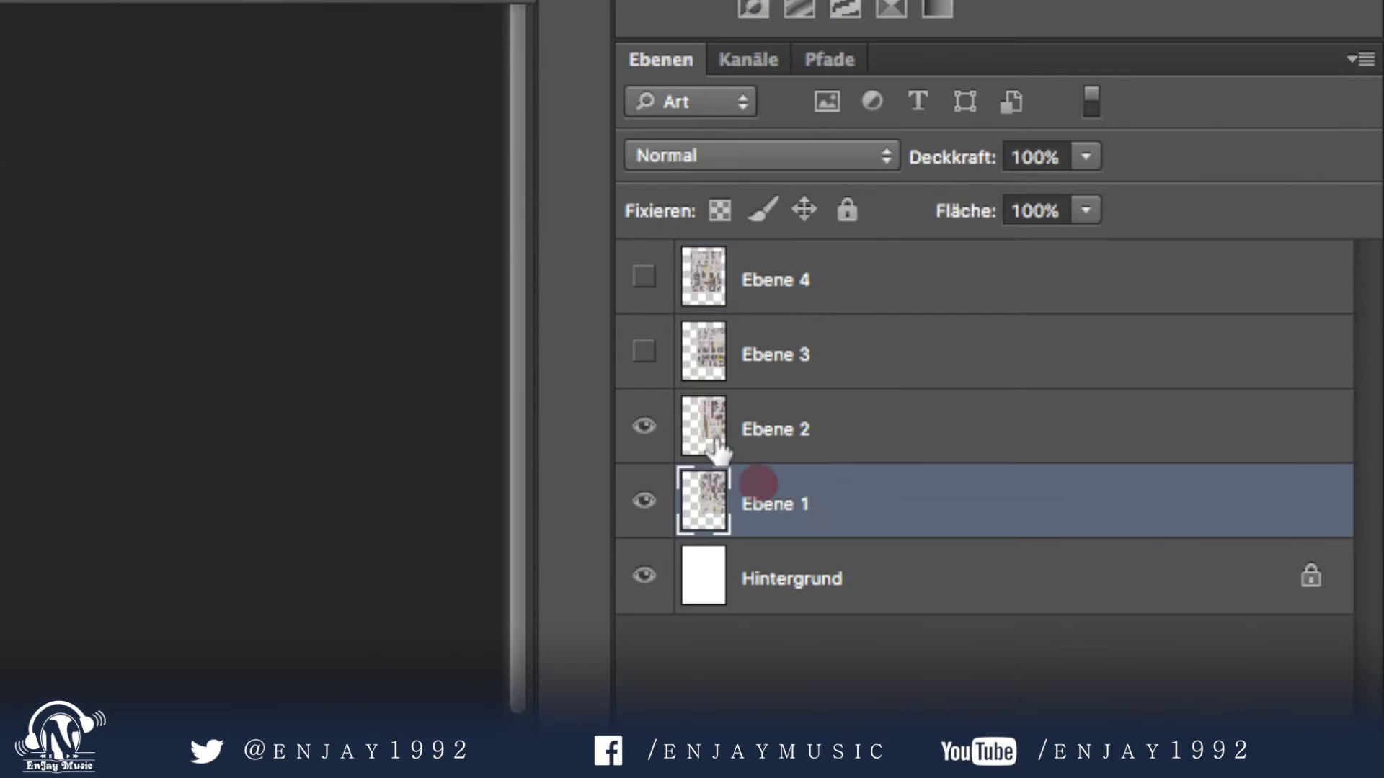
drag(742, 431, 732, 265)
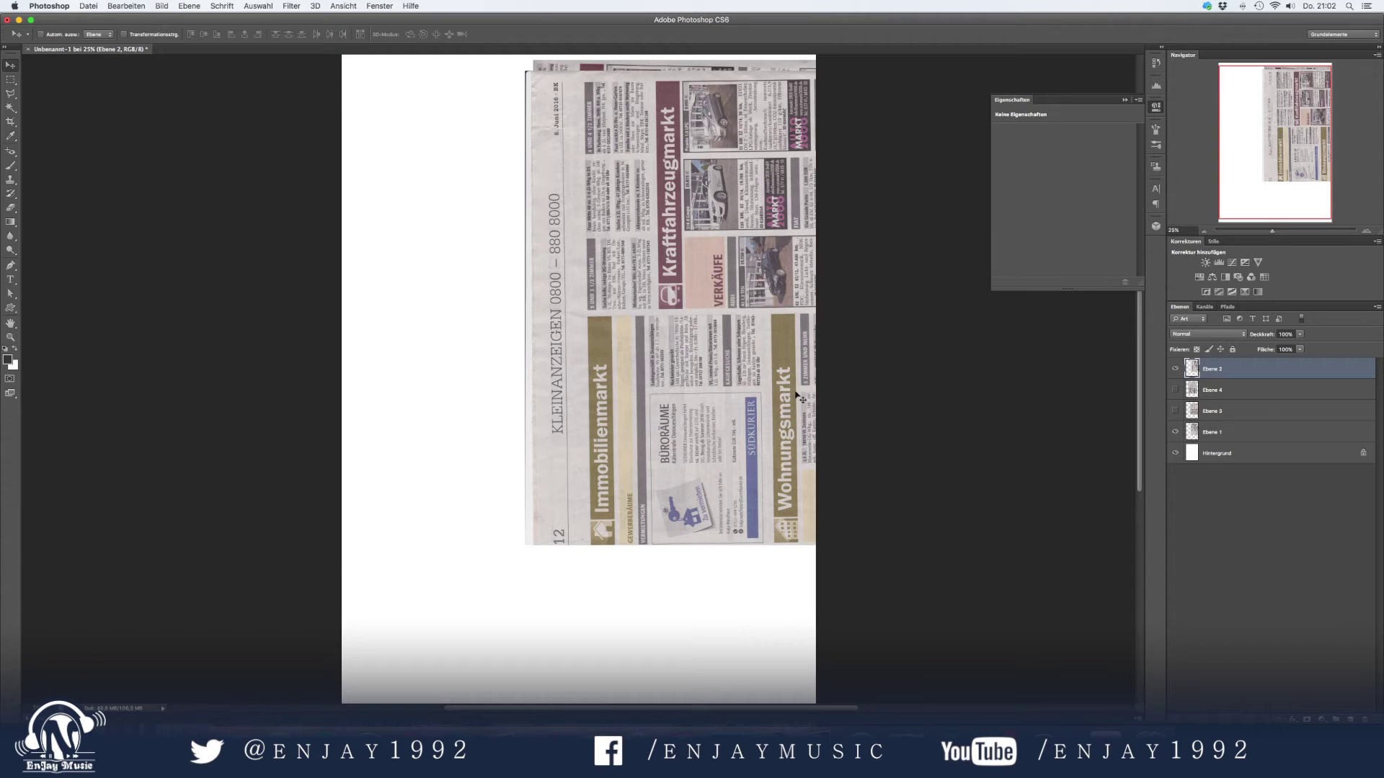
key(ctrl+t)
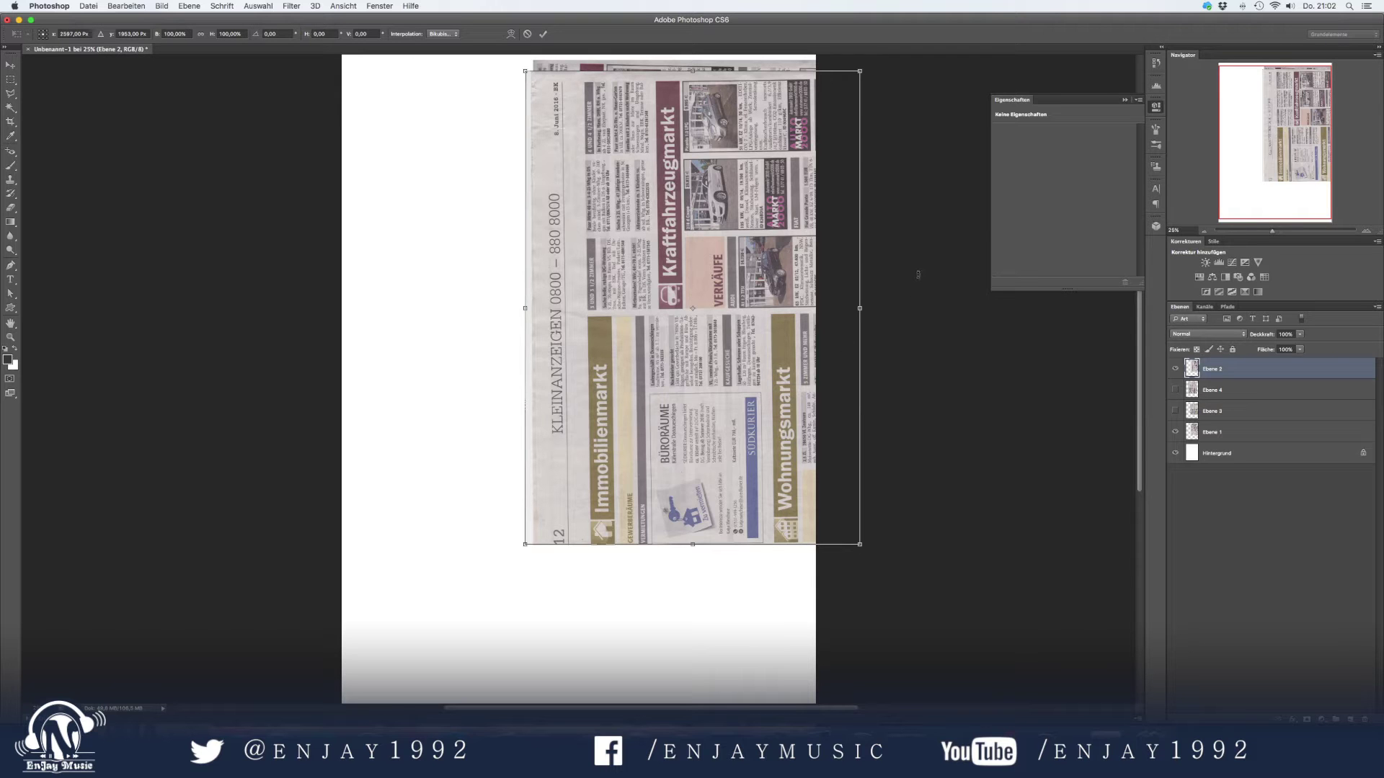
Rotate Ebene 2 by 90°, fit it across the top of the page, and hide Ebene 1.
drag(891, 397, 603, 507)
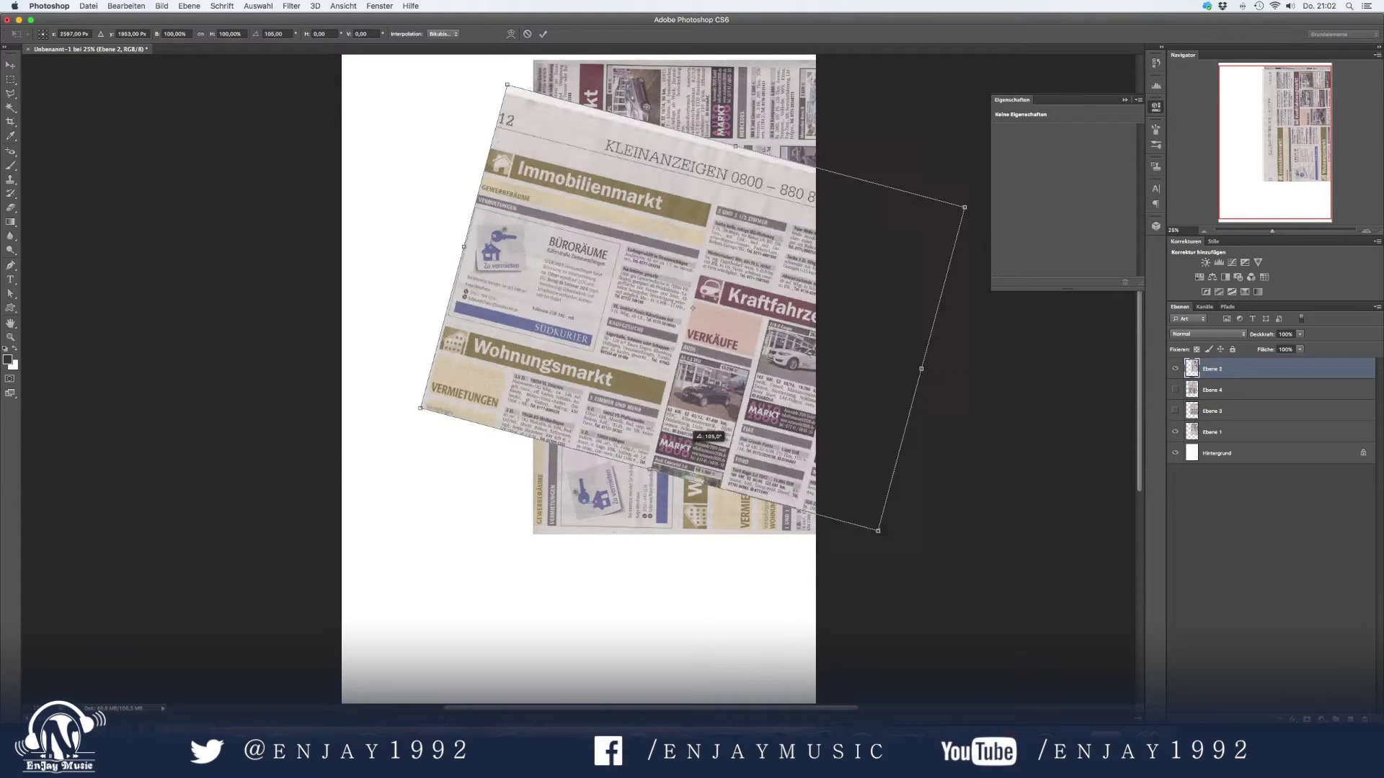
drag(691, 320, 576, 234)
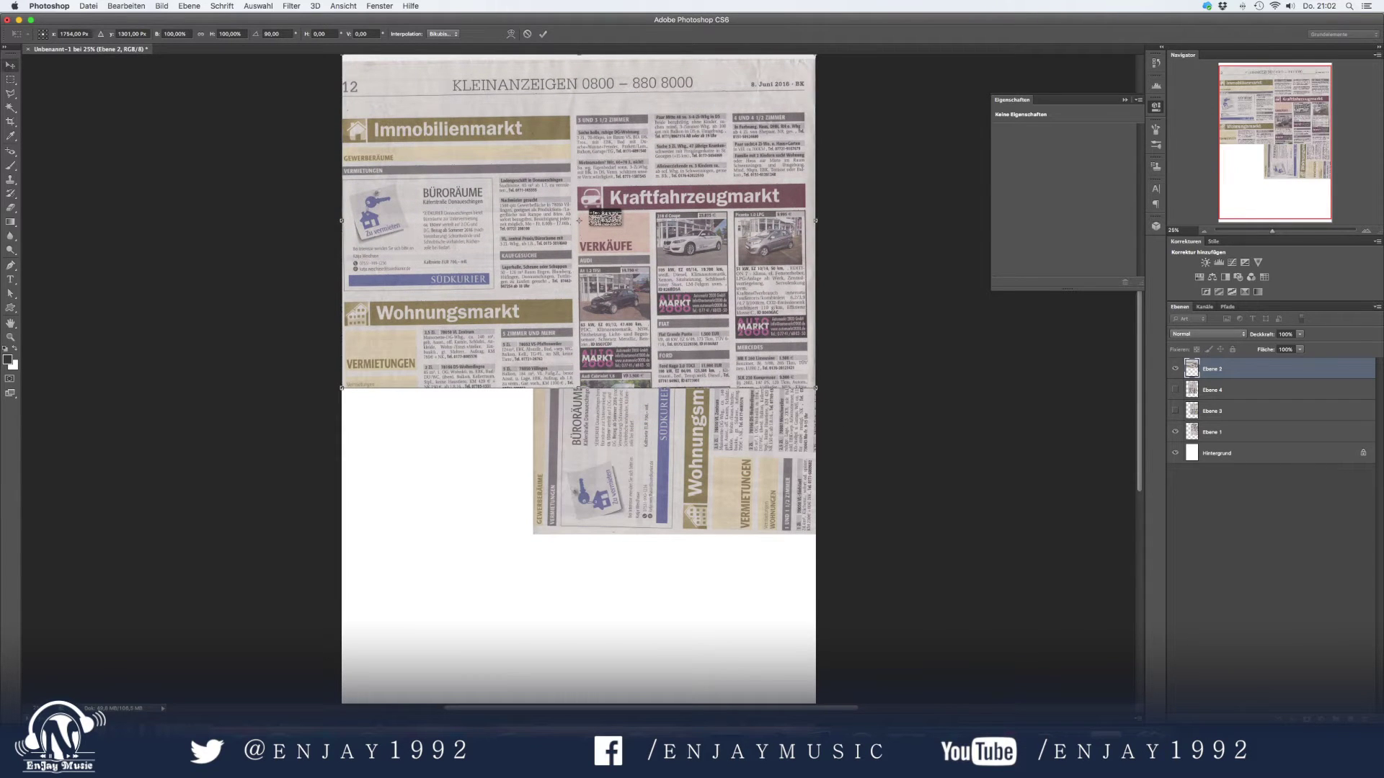
key(Return)
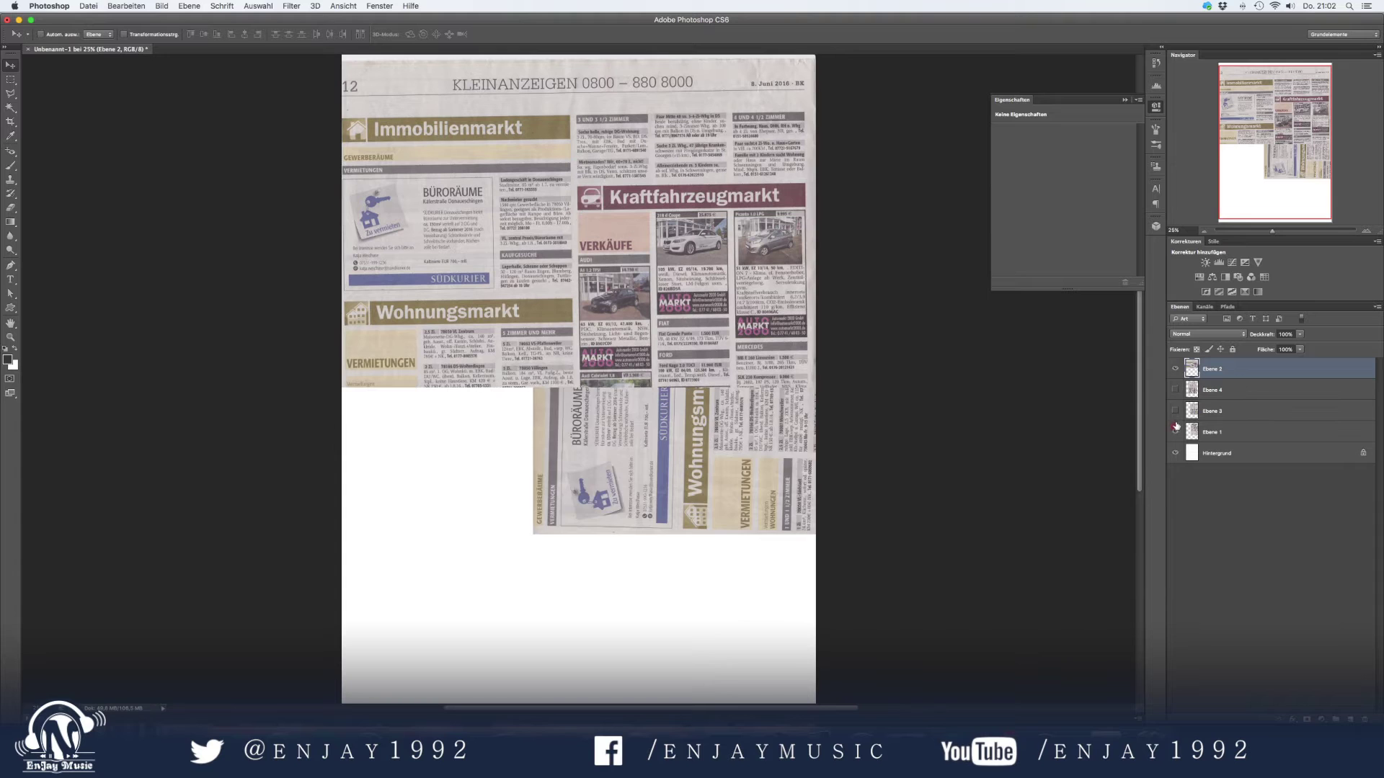
click(1176, 430)
drag(612, 245, 613, 237)
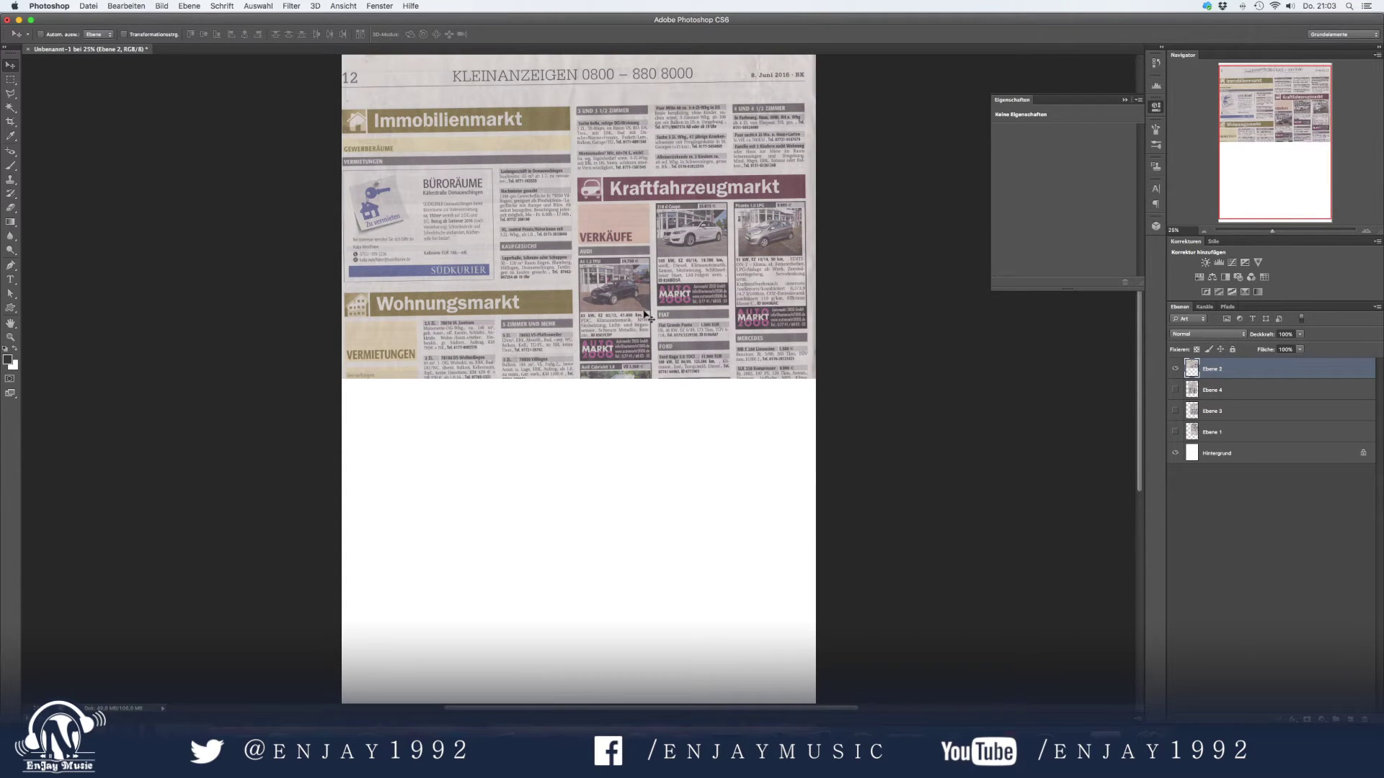
key(super+plus)
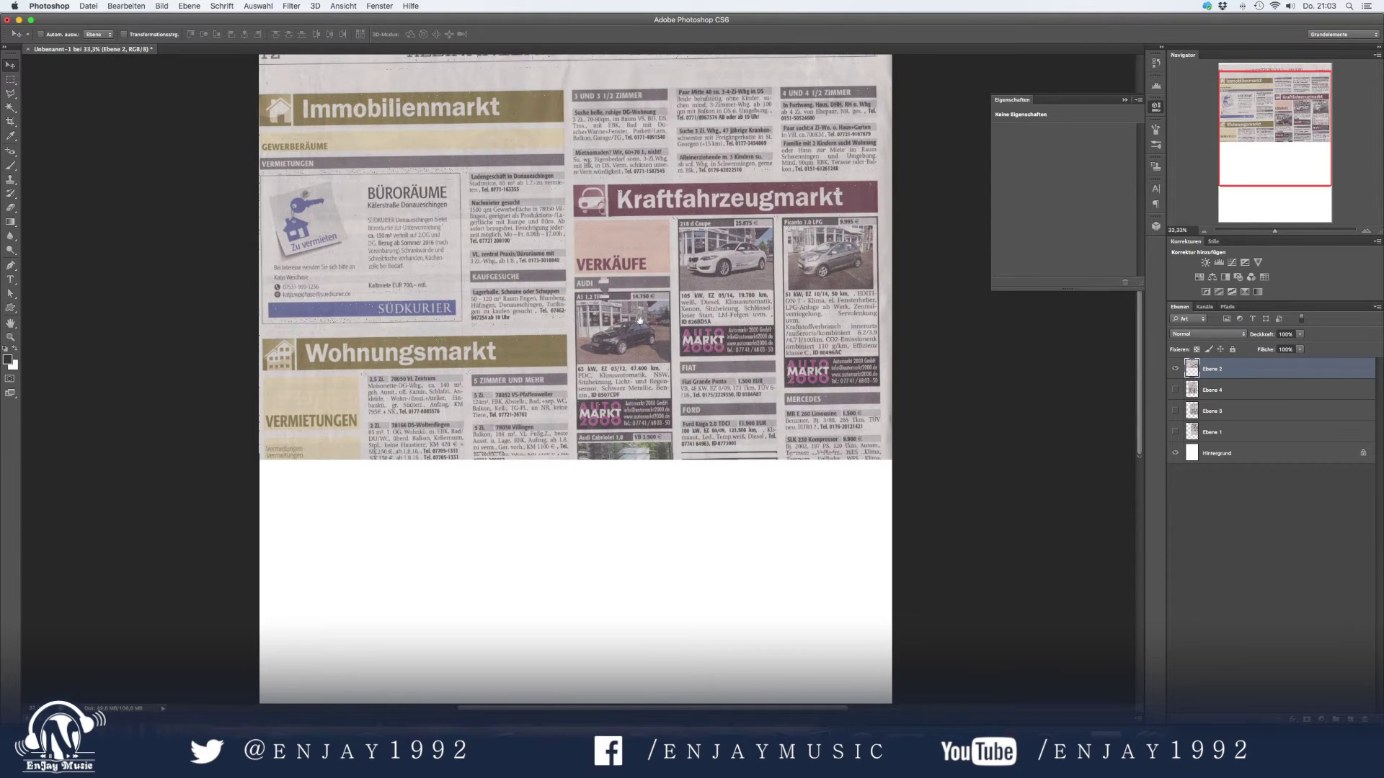
drag(639, 322, 640, 328)
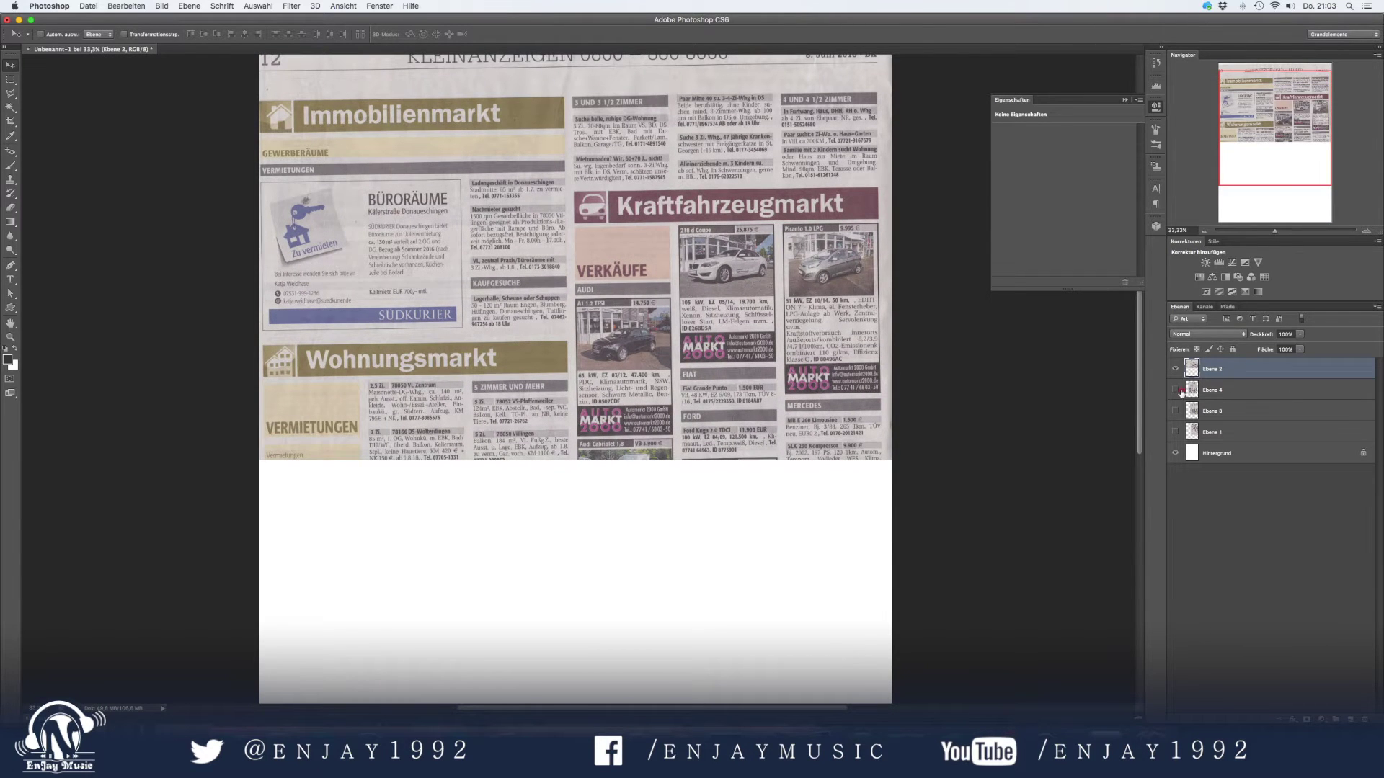
Show Ebene 1, move it to the top, rotate it 90° upright, and place it below the top scan.
click(1176, 390)
click(1176, 390)
click(1176, 411)
drag(1209, 433, 1205, 364)
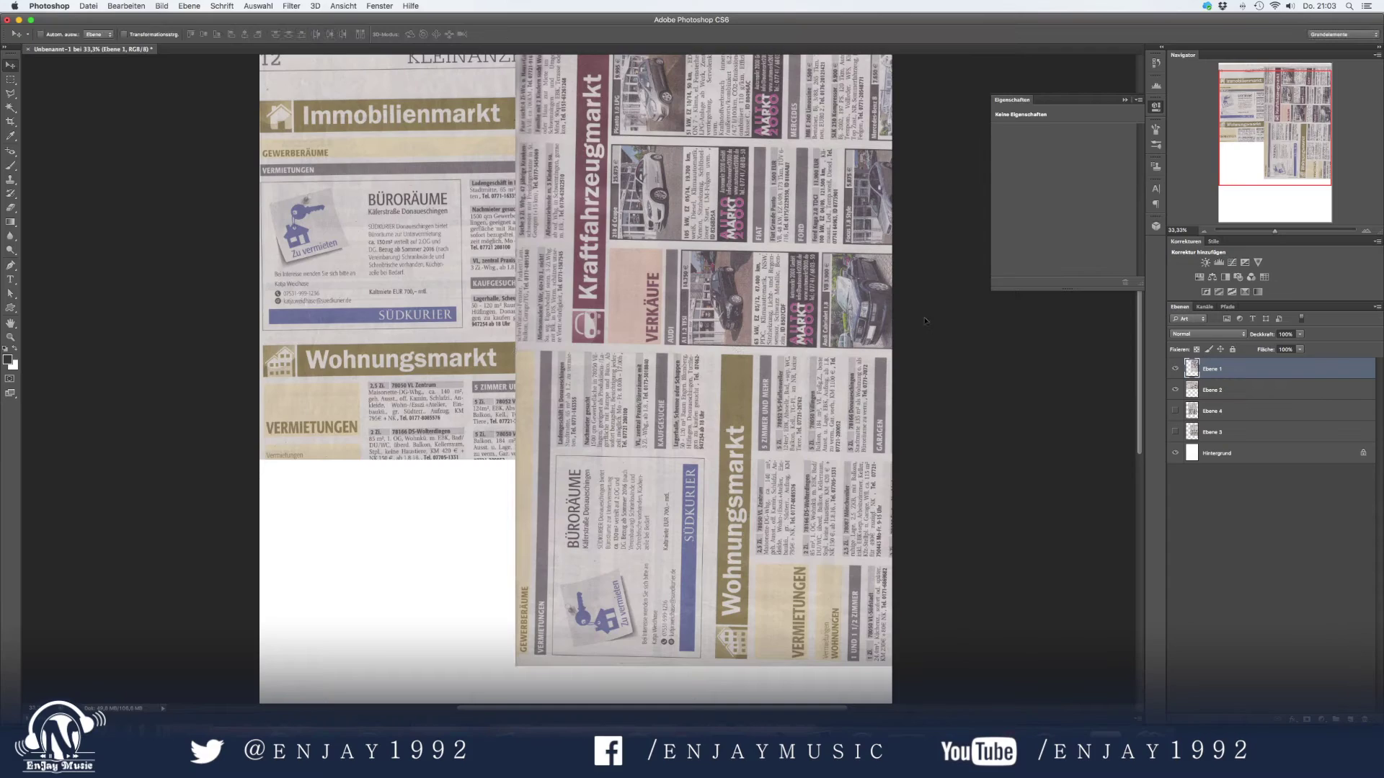
key(ctrl+t)
drag(818, 504, 616, 465)
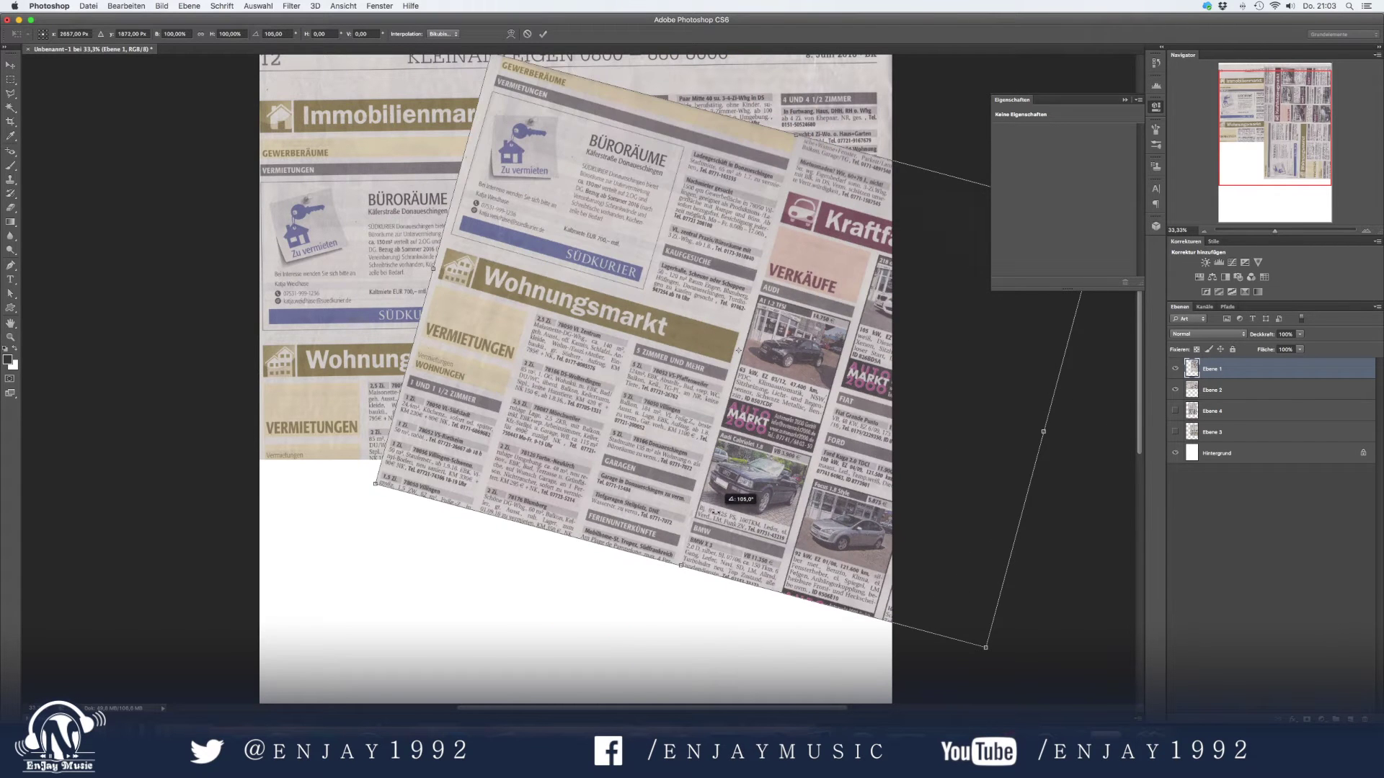
drag(668, 506, 719, 472)
key(Return)
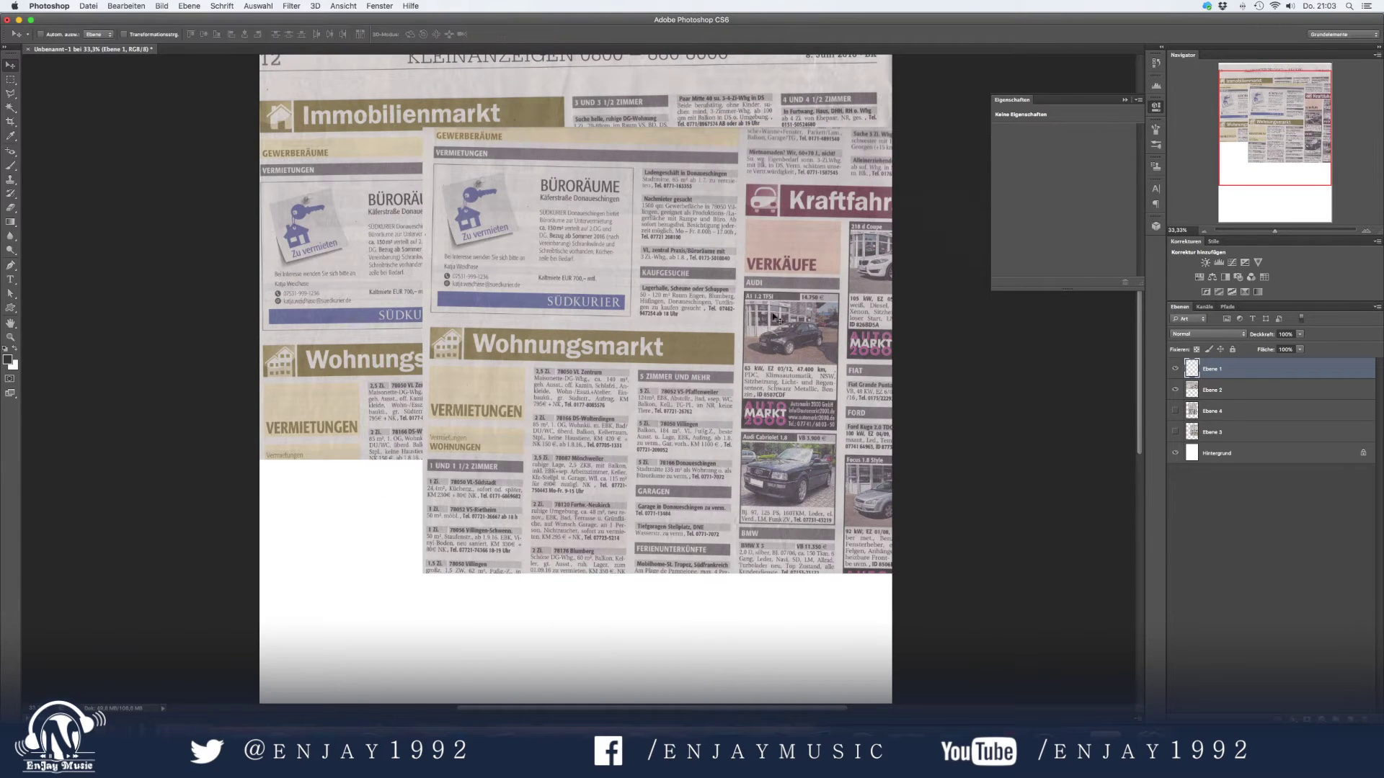
drag(773, 314, 604, 344)
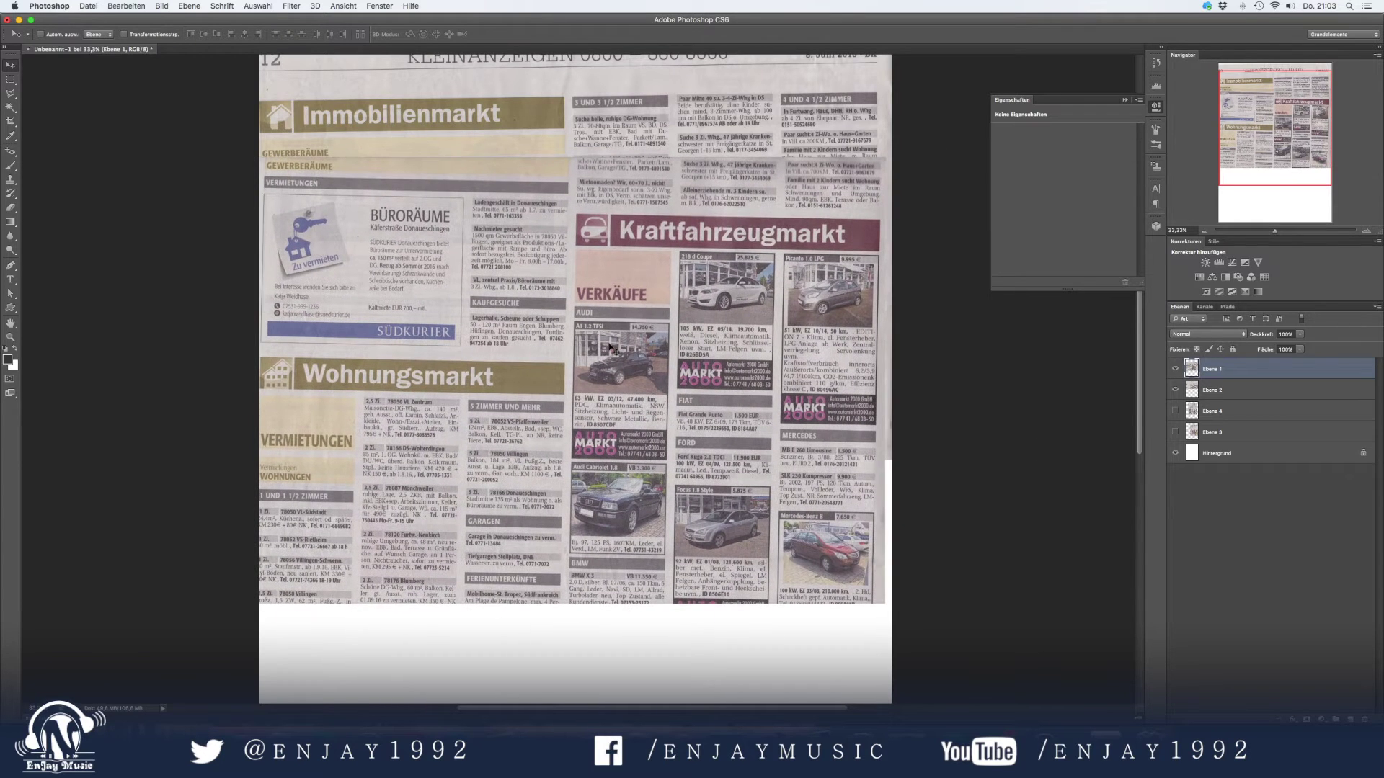
Rotate the top scan about -1.55° and shift it into line with the page beneath.
key(super+t)
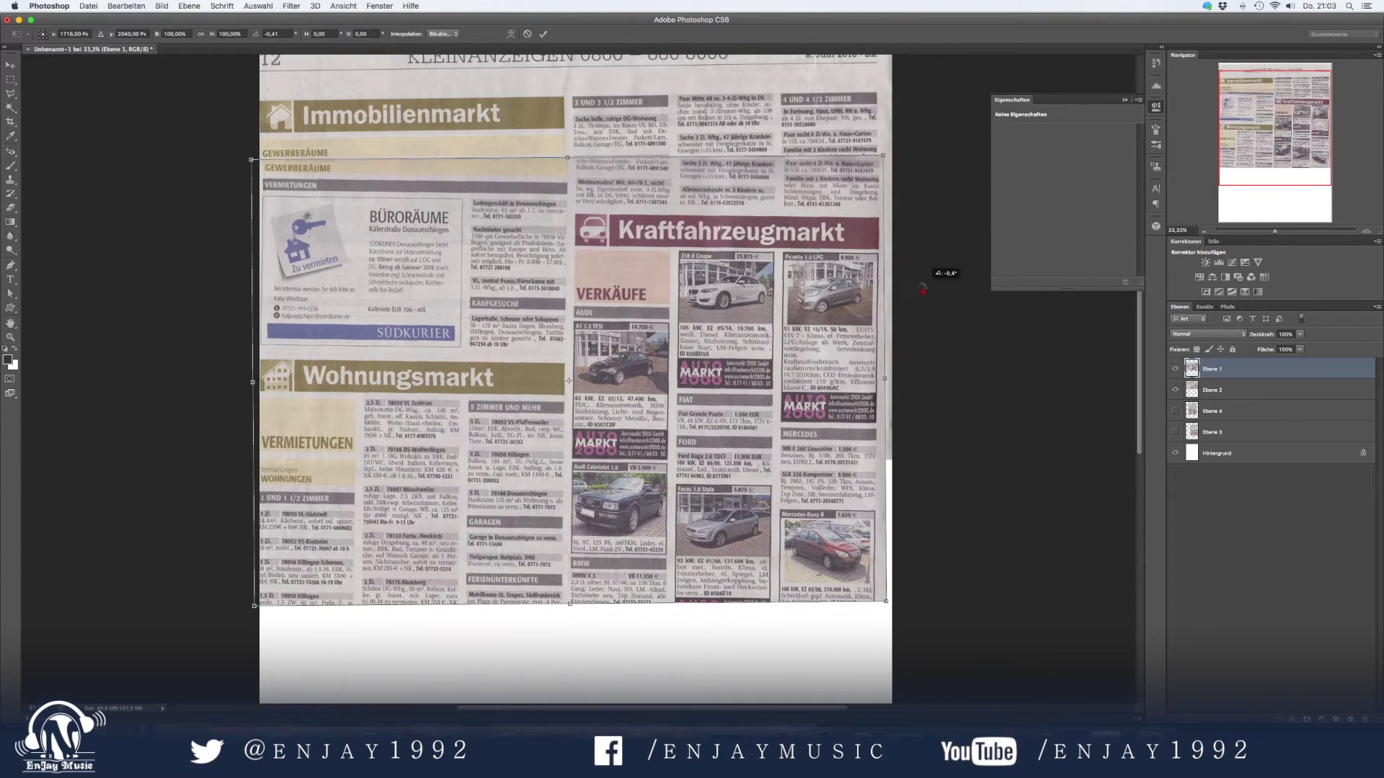
drag(924, 292, 929, 274)
drag(595, 315, 585, 315)
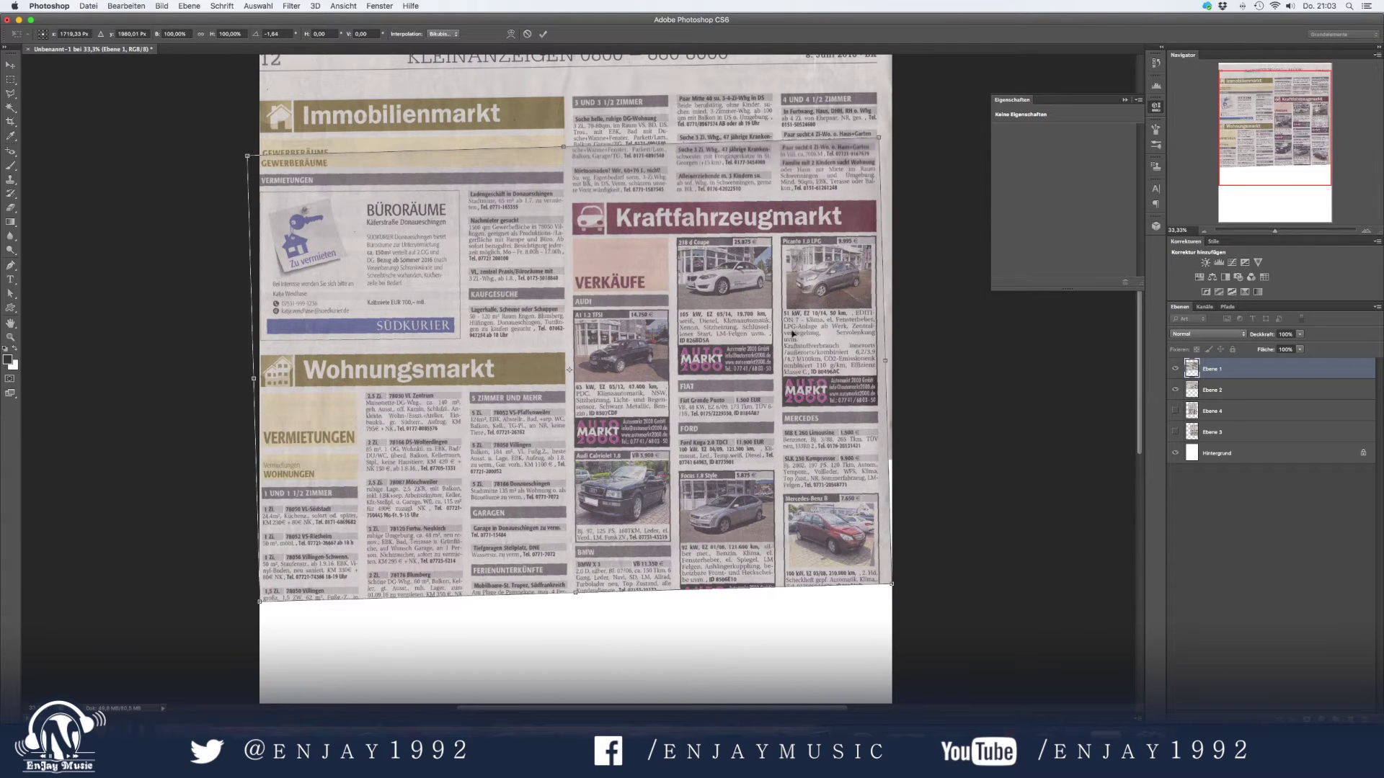
key(Return)
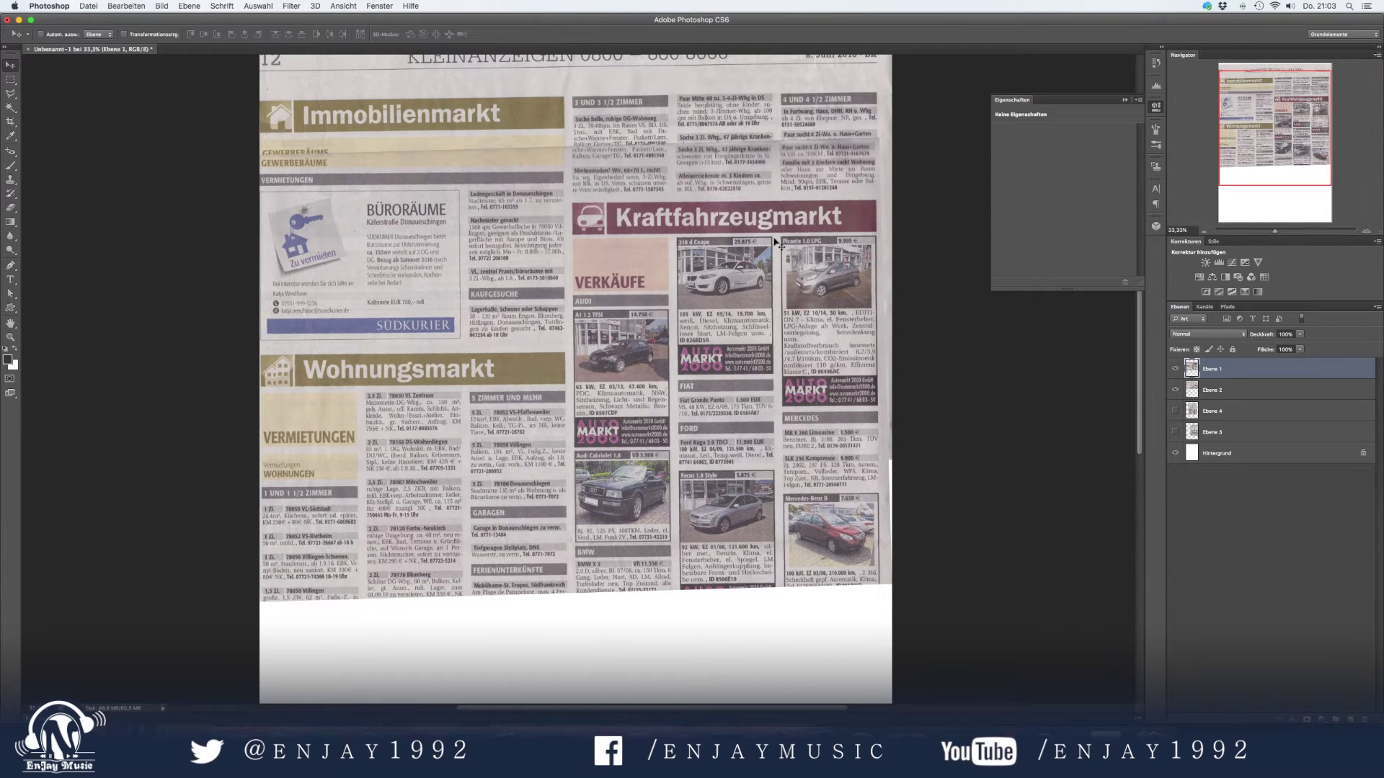
drag(728, 247, 721, 242)
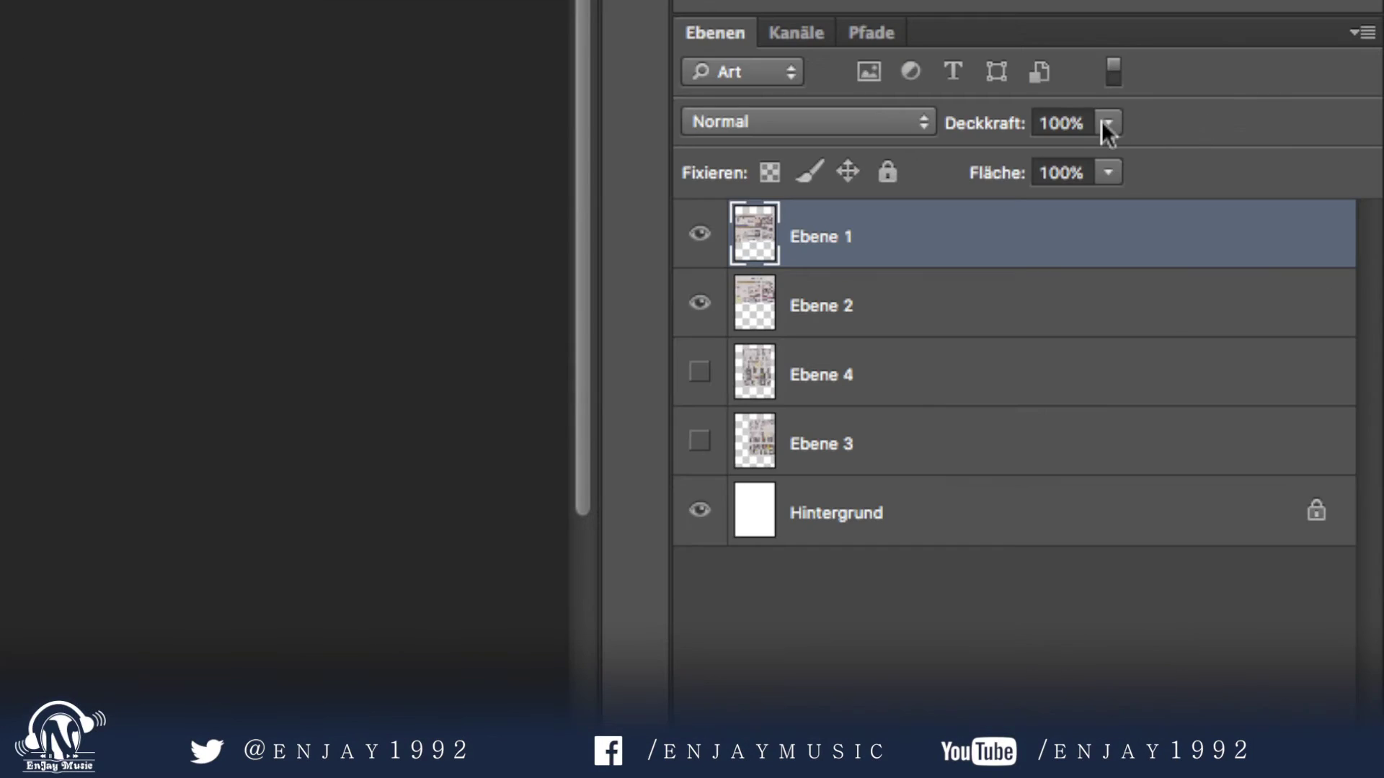
Lower Ebene 1's opacity to 64%.
click(1102, 123)
drag(1110, 158, 1062, 148)
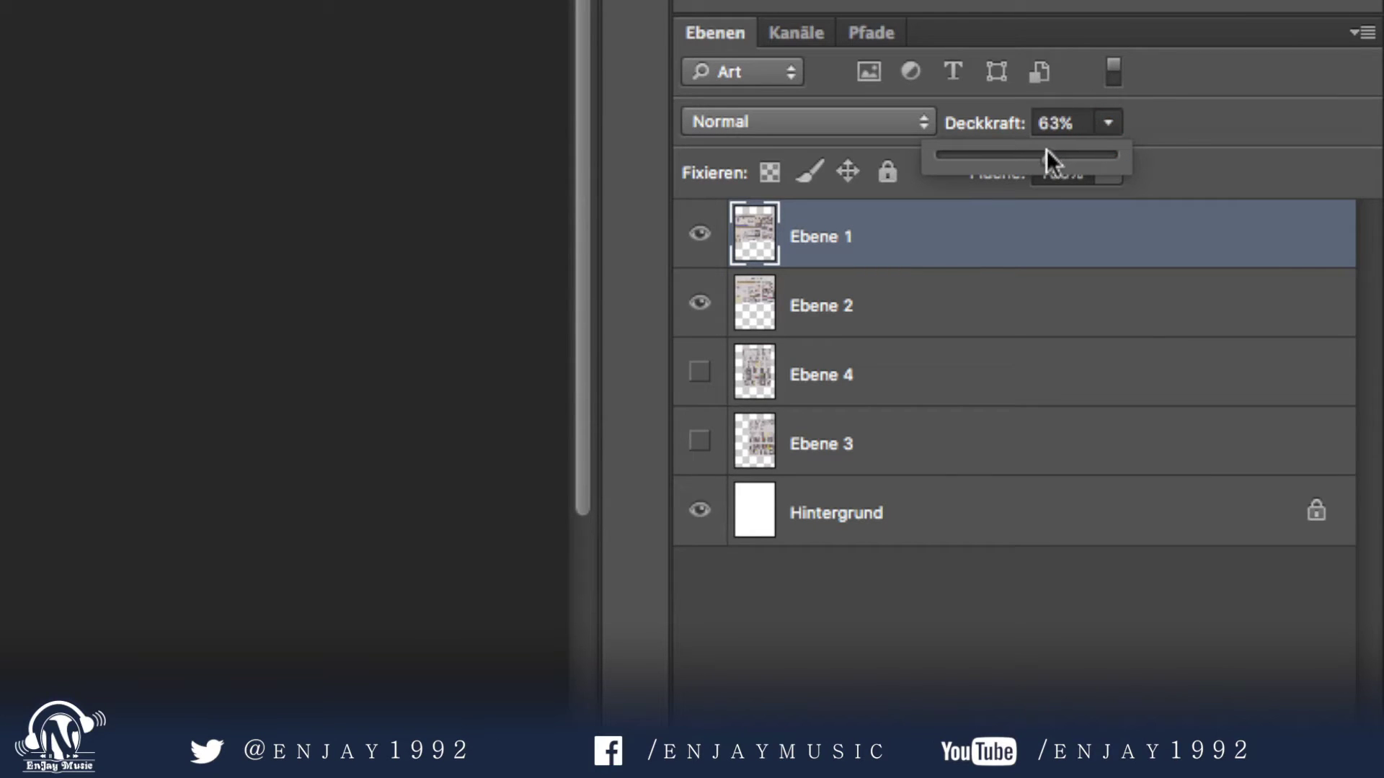
drag(1052, 150, 1053, 150)
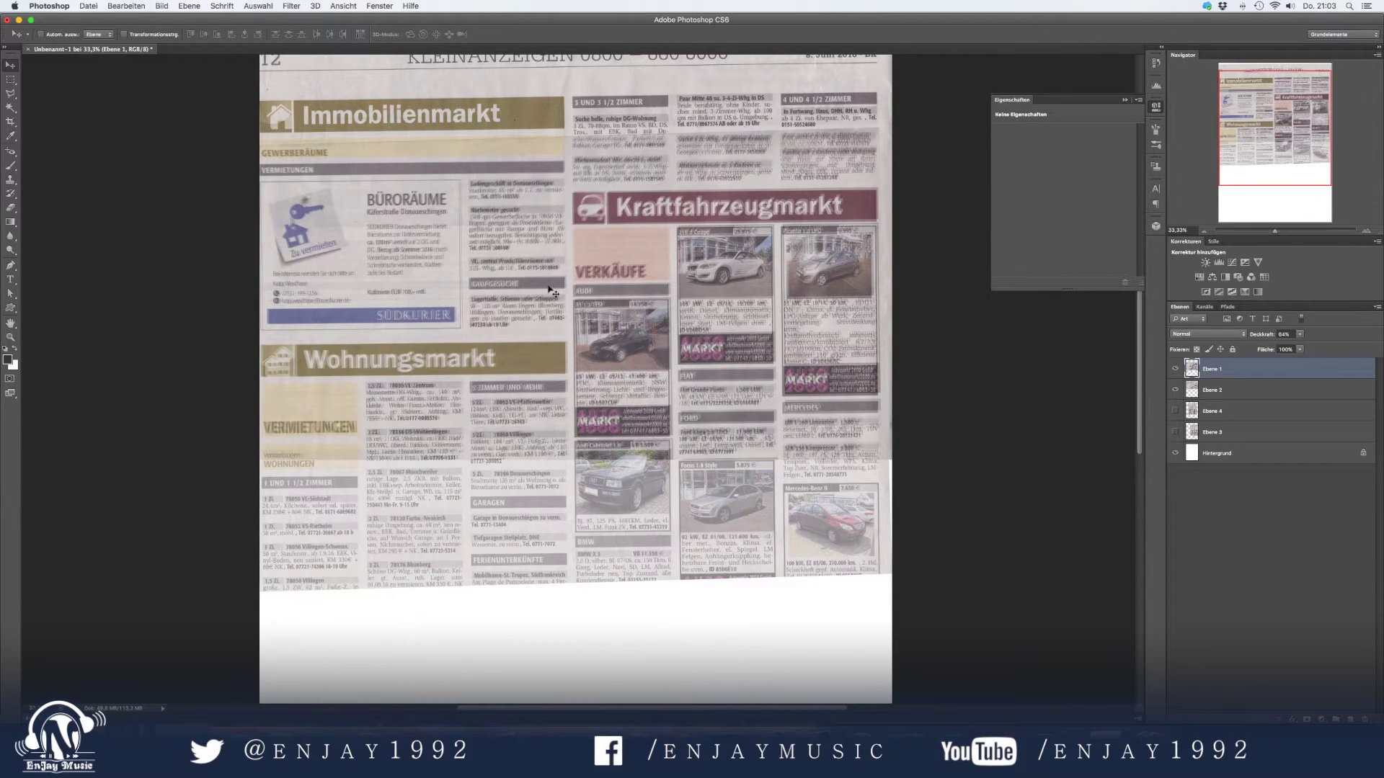
Zoom to 50% and nudge Ebene 1 with the arrow keys until its text matches the lower scan.
scroll(551, 292, up, 1)
key(Right)
key(Right)
key(Right)
key(Right)
scroll(551, 292, up, 4)
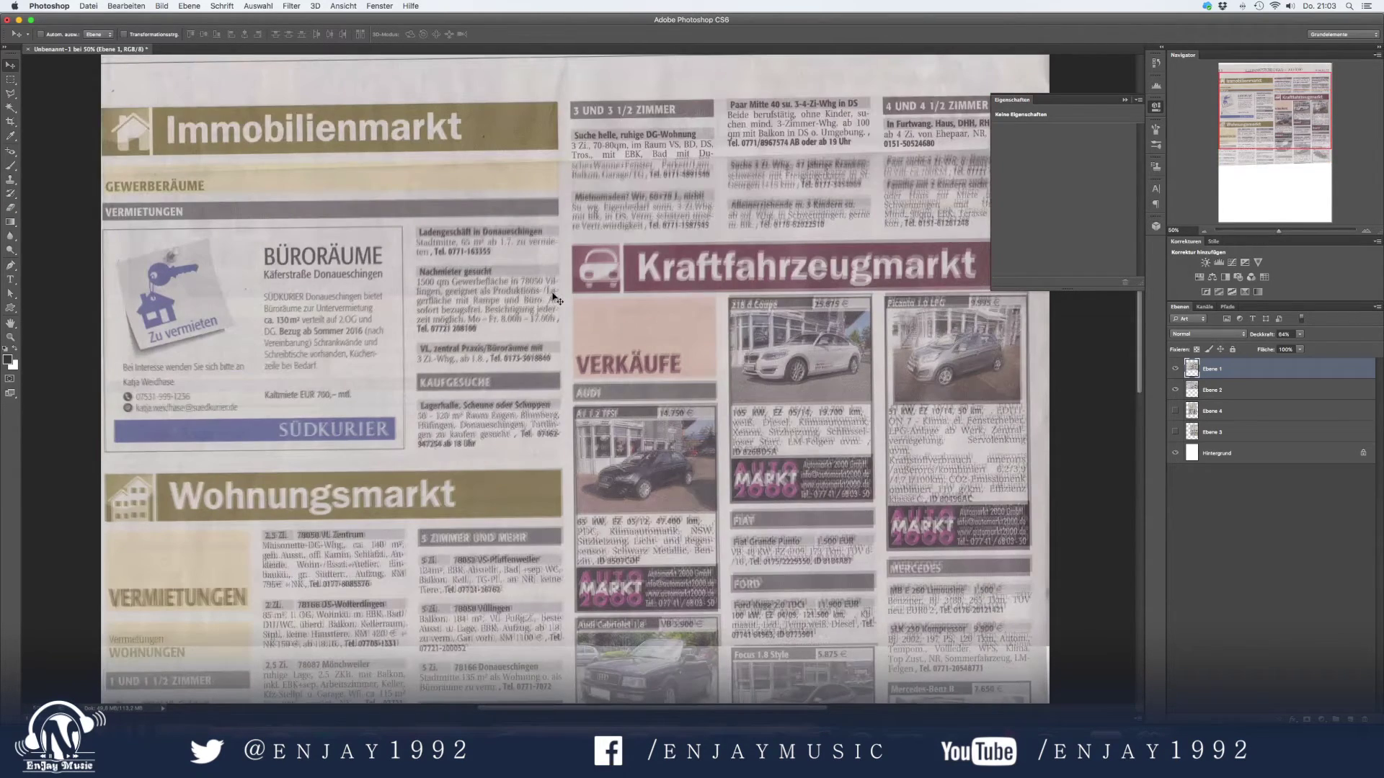
key(Right)
key(Right)
key(Right)
key(Right)
key(Right)
key(Up)
key(Up)
key(Up)
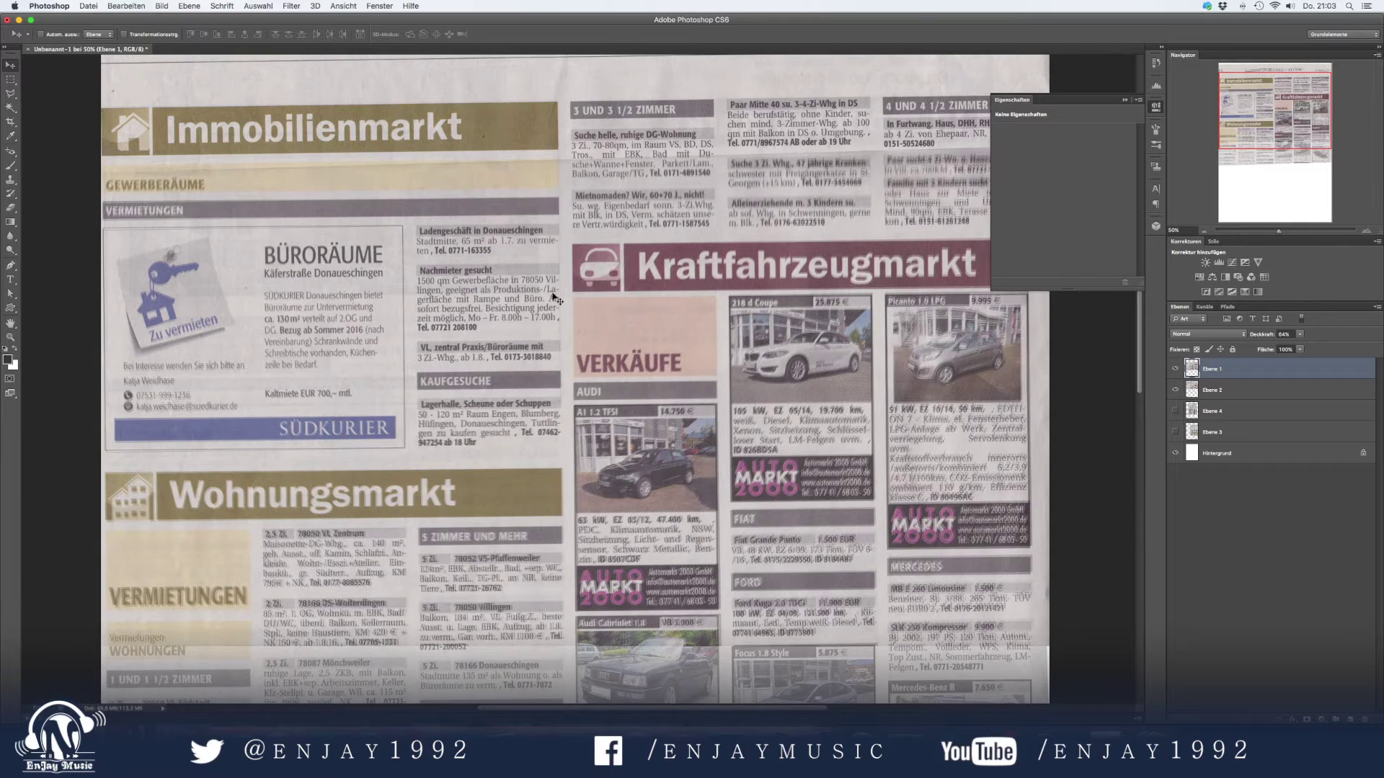
key(Right)
key(Down)
key(Right)
key(Right)
key(Up)
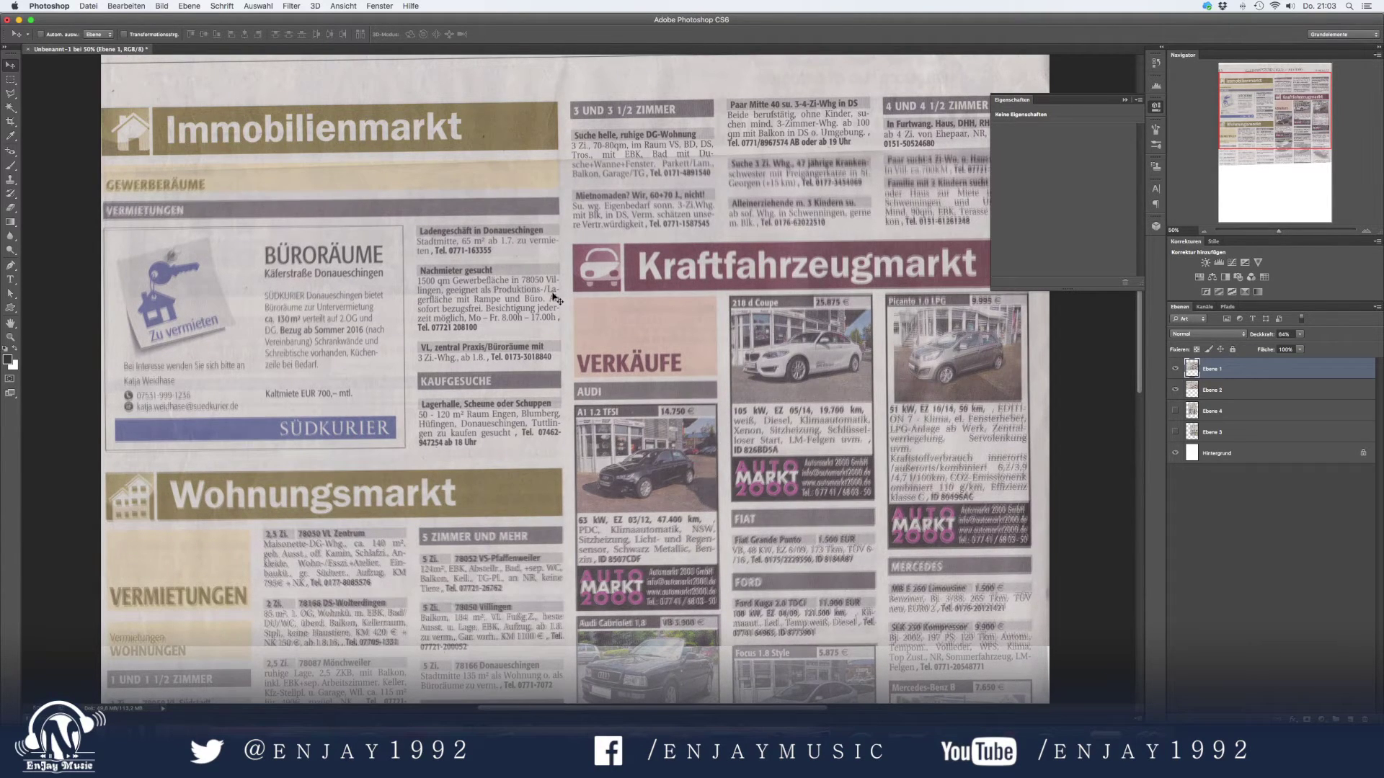
key(ctrl+minus)
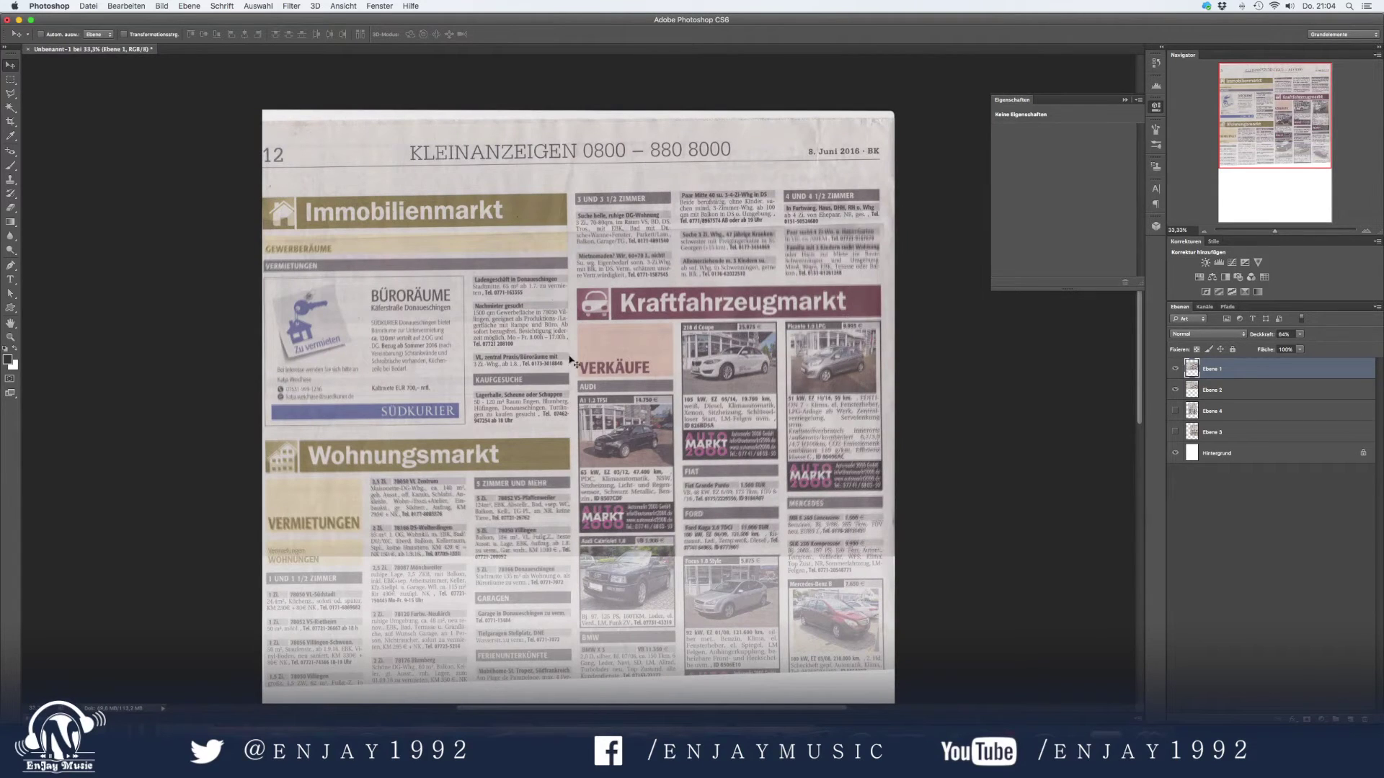
scroll(595, 425, down, 2)
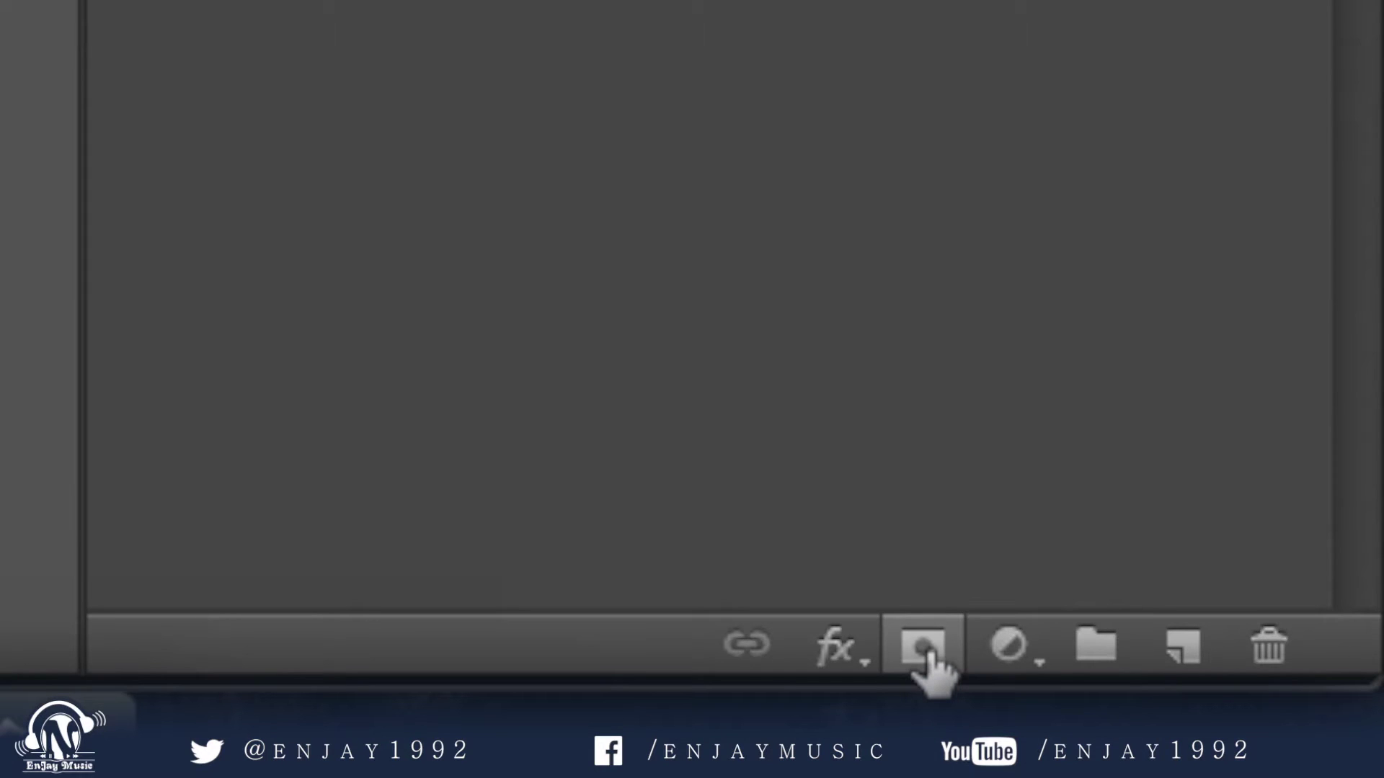
Add a layer mask to Ebene 1 and restore its opacity to 100%.
click(926, 654)
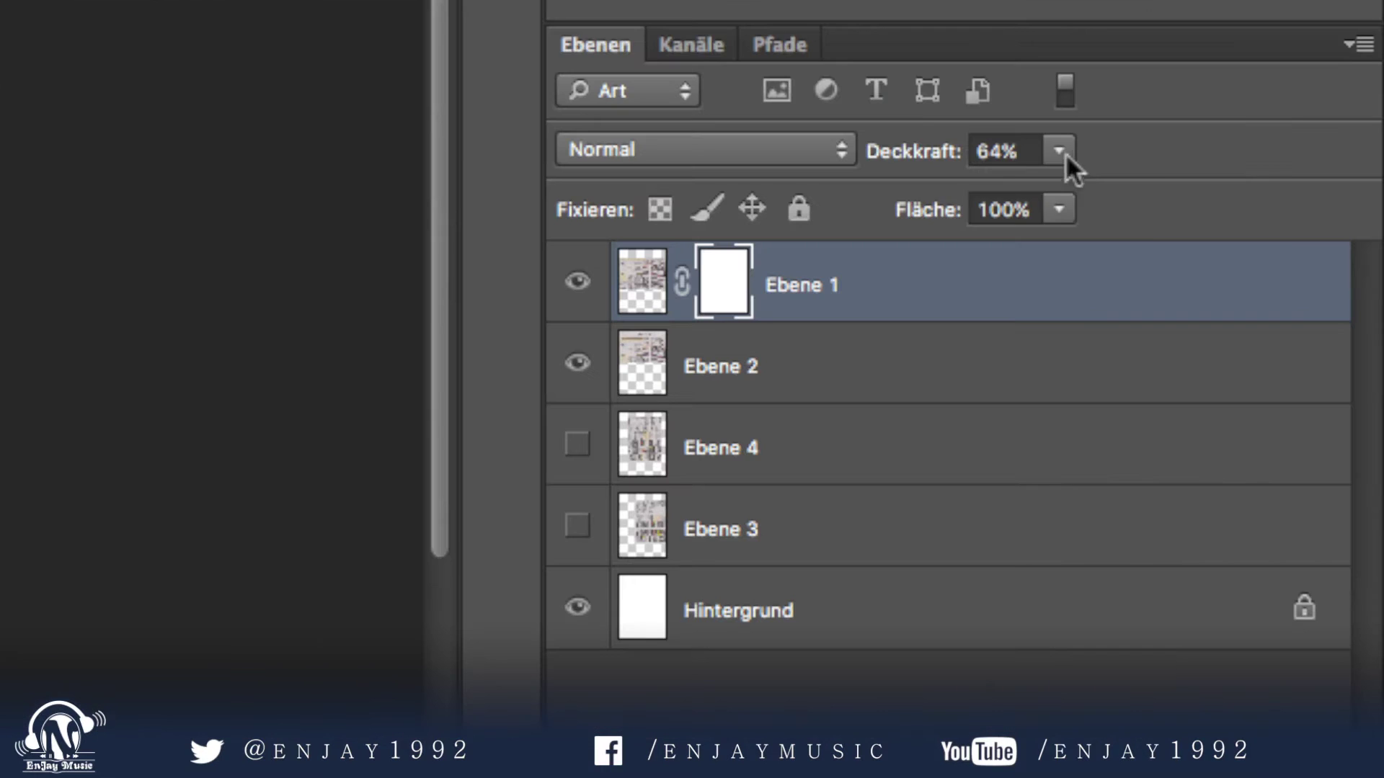
click(1299, 334)
drag(1301, 345, 1344, 349)
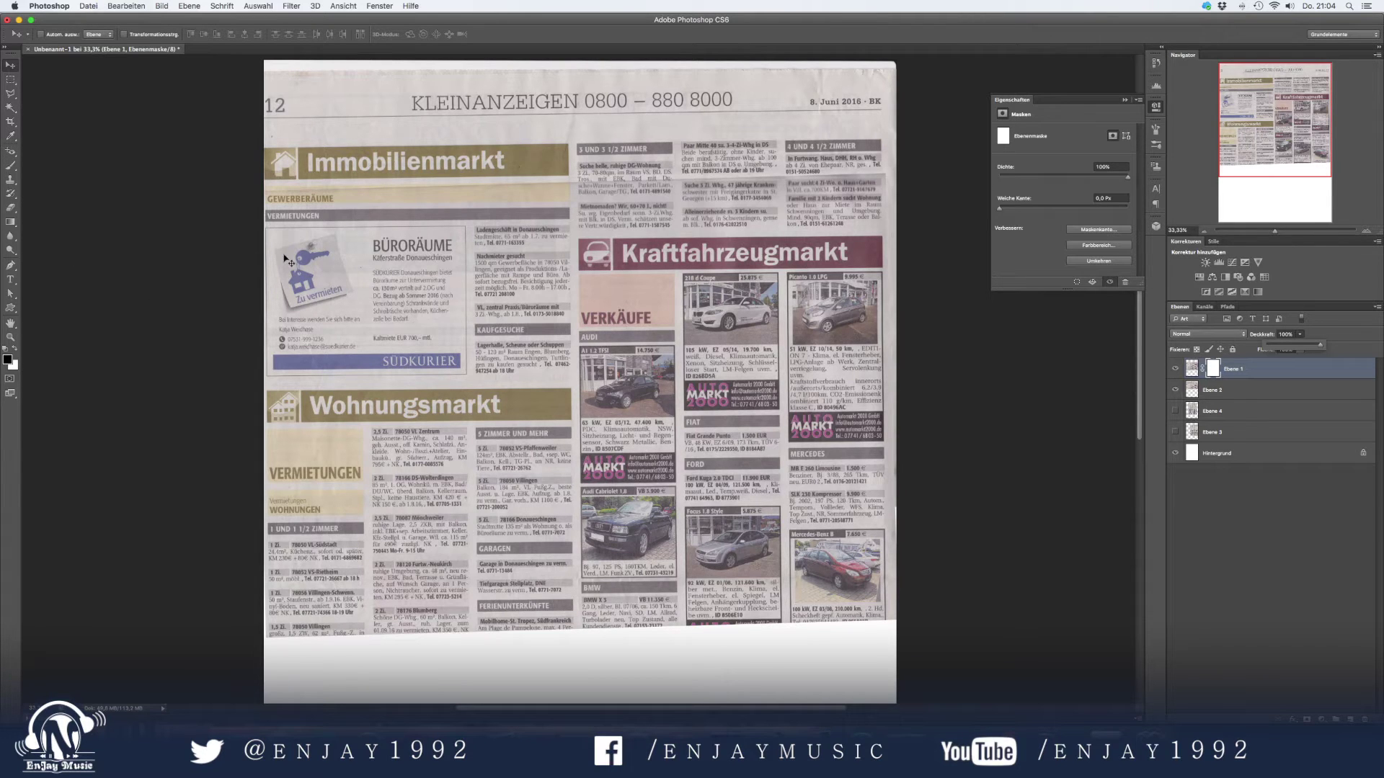
Set up a soft brush at 34 px.
key(b)
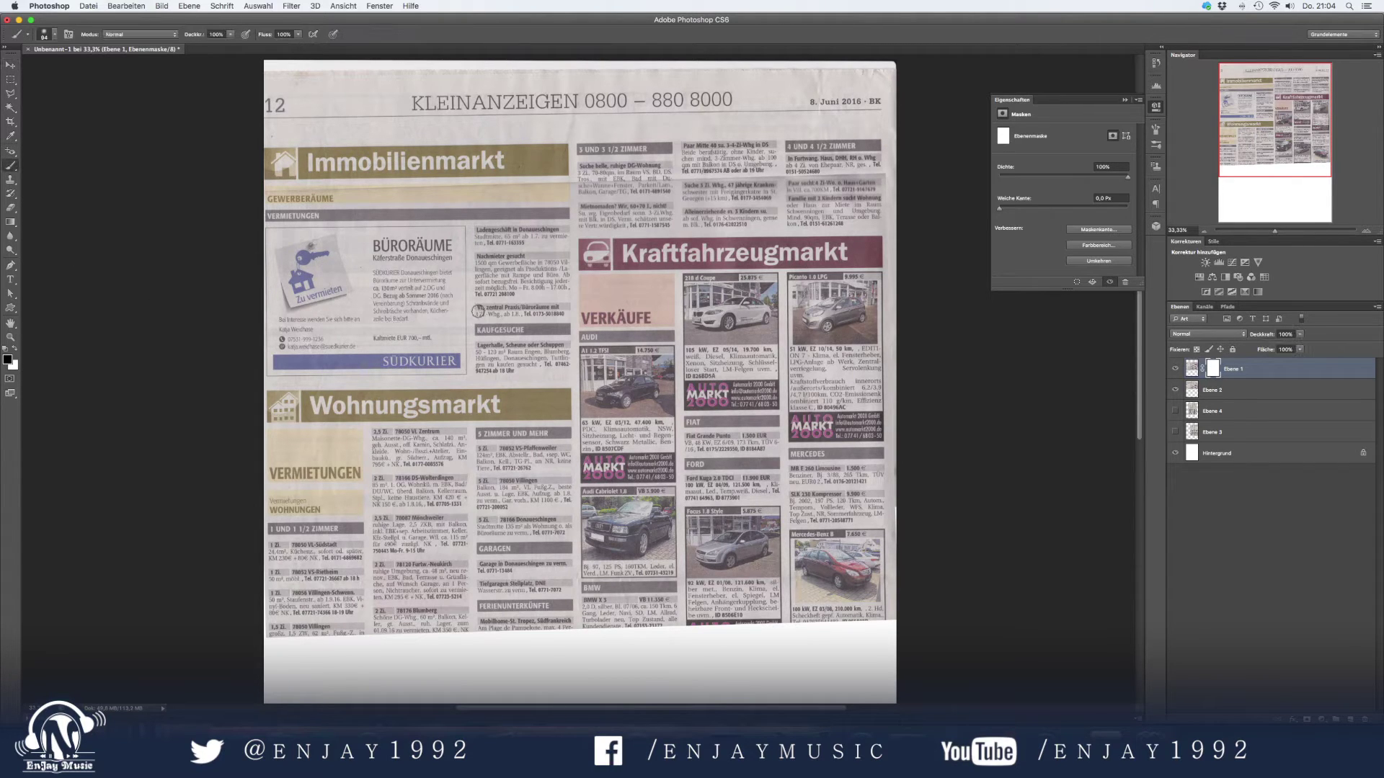
right_click(477, 306)
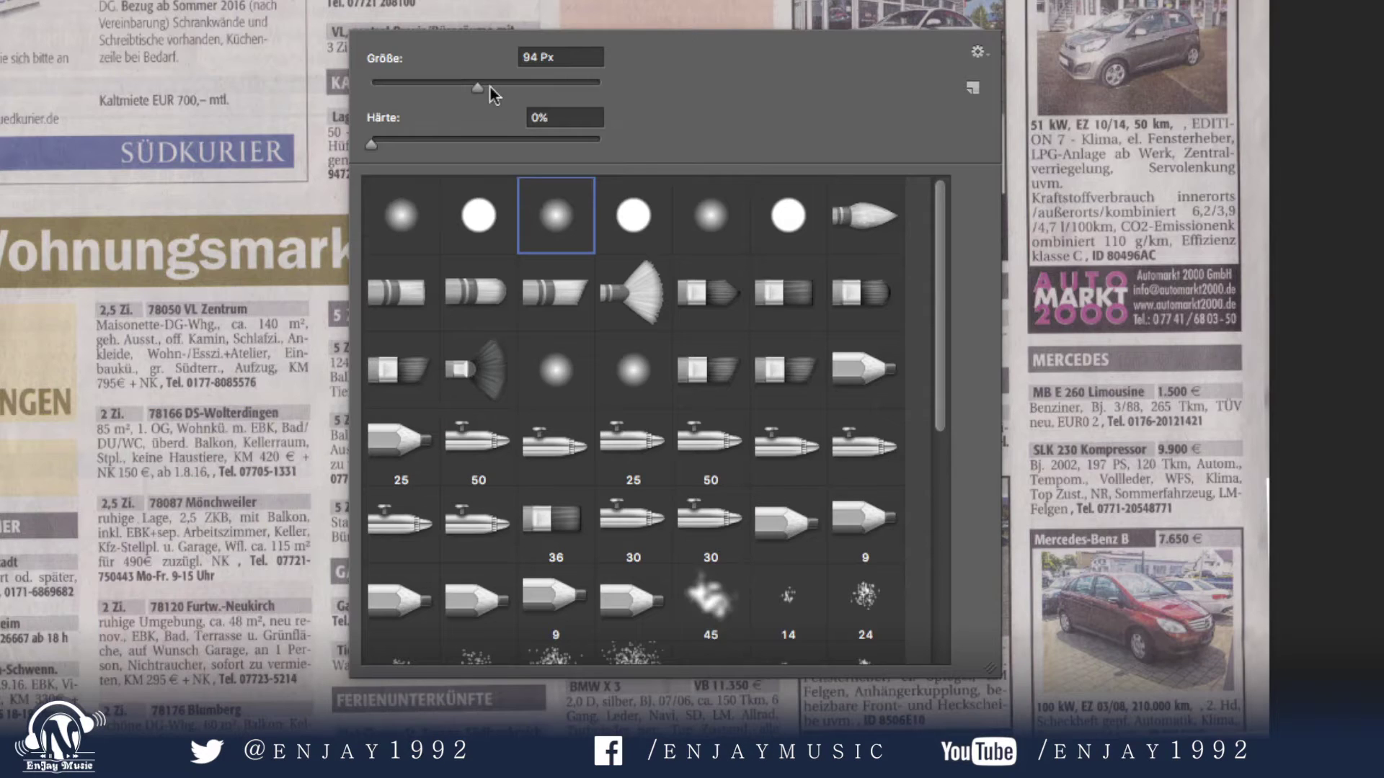
drag(482, 92, 495, 91)
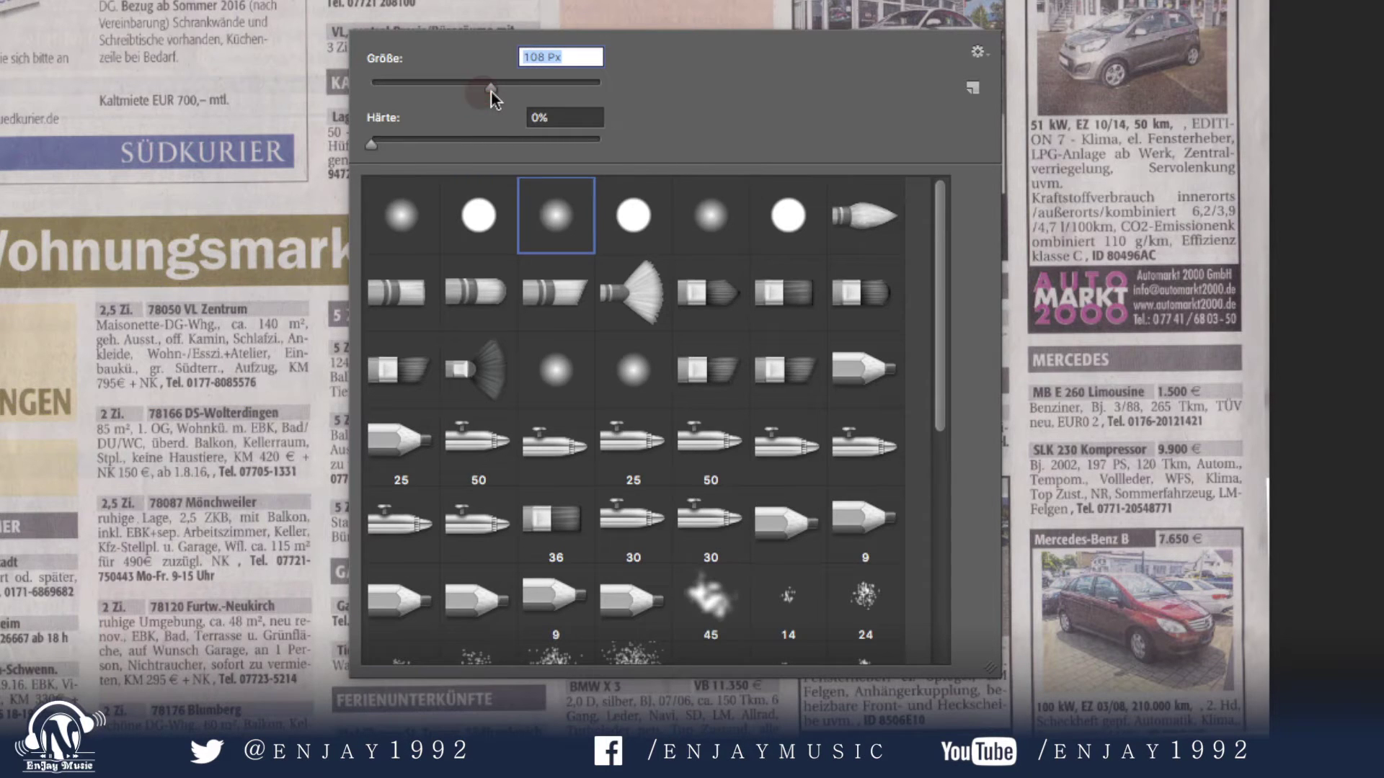
drag(496, 91, 501, 89)
drag(512, 91, 410, 89)
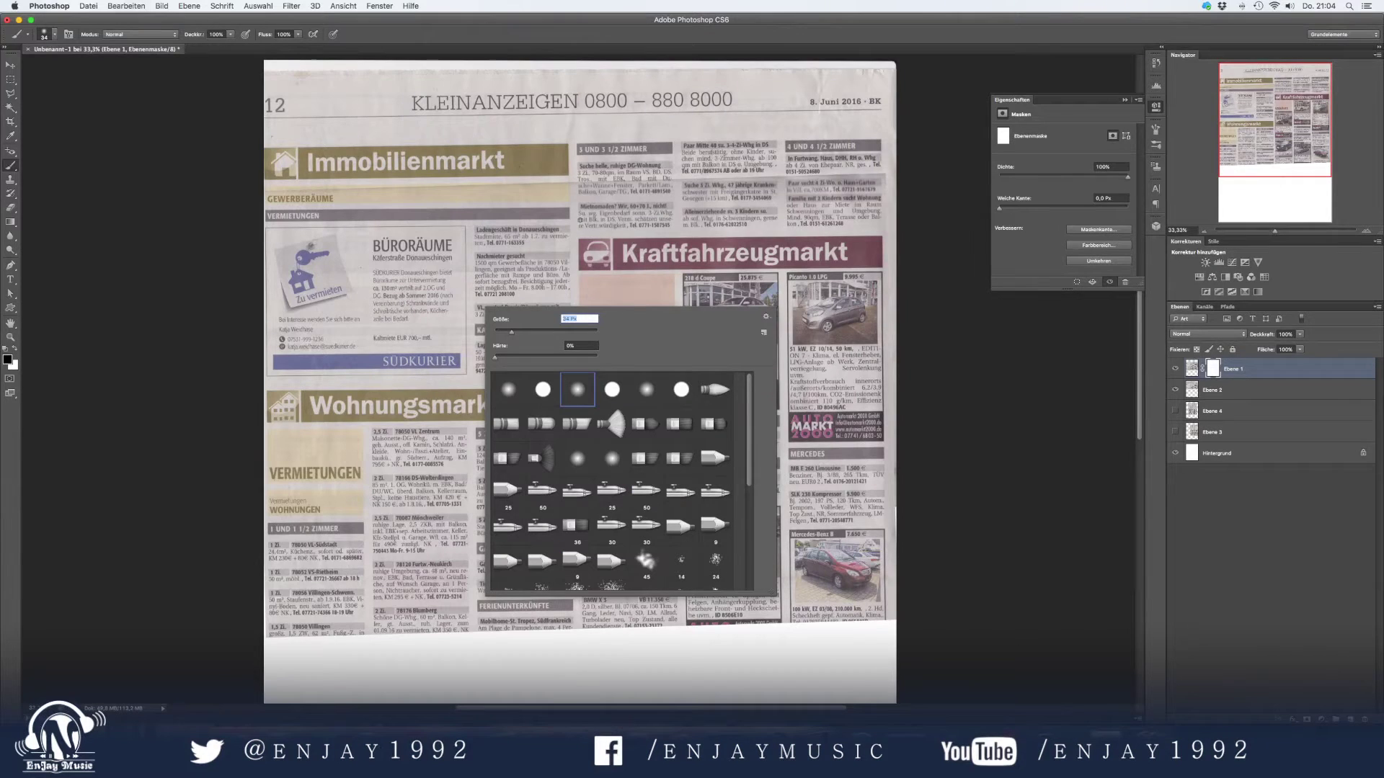
click(586, 188)
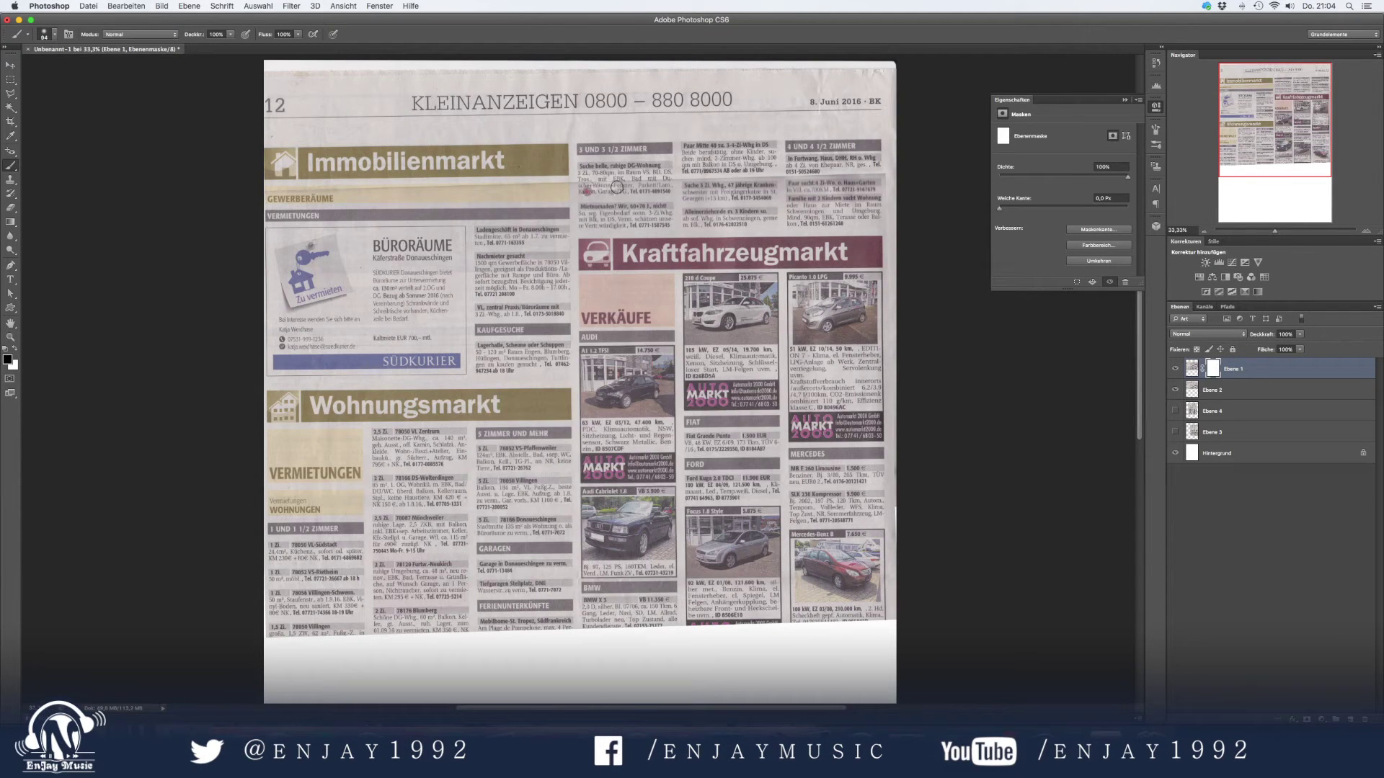
At 66.7% zoom, paint away the light seam band under Immobilienmarkt on the mask.
key(super+plus)
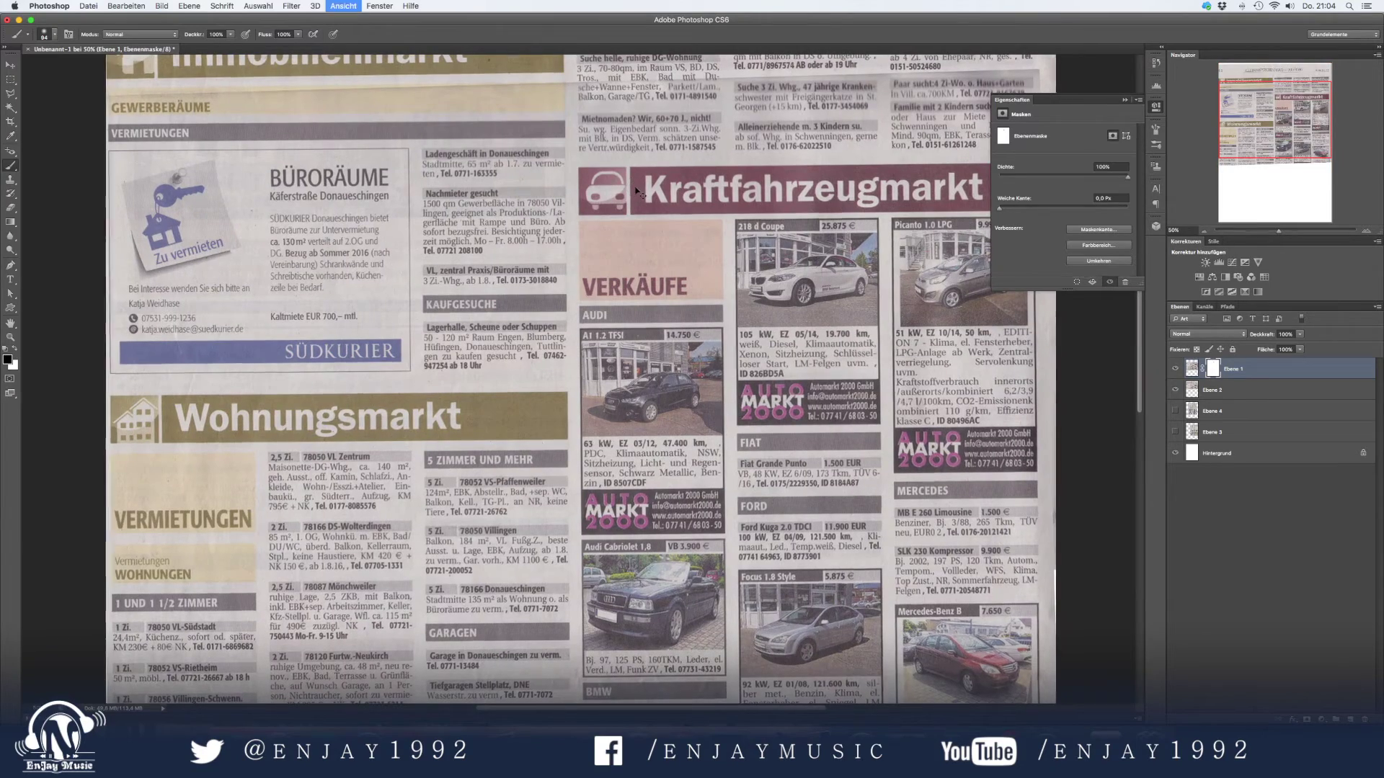
key(super+plus)
drag(501, 223, 484, 420)
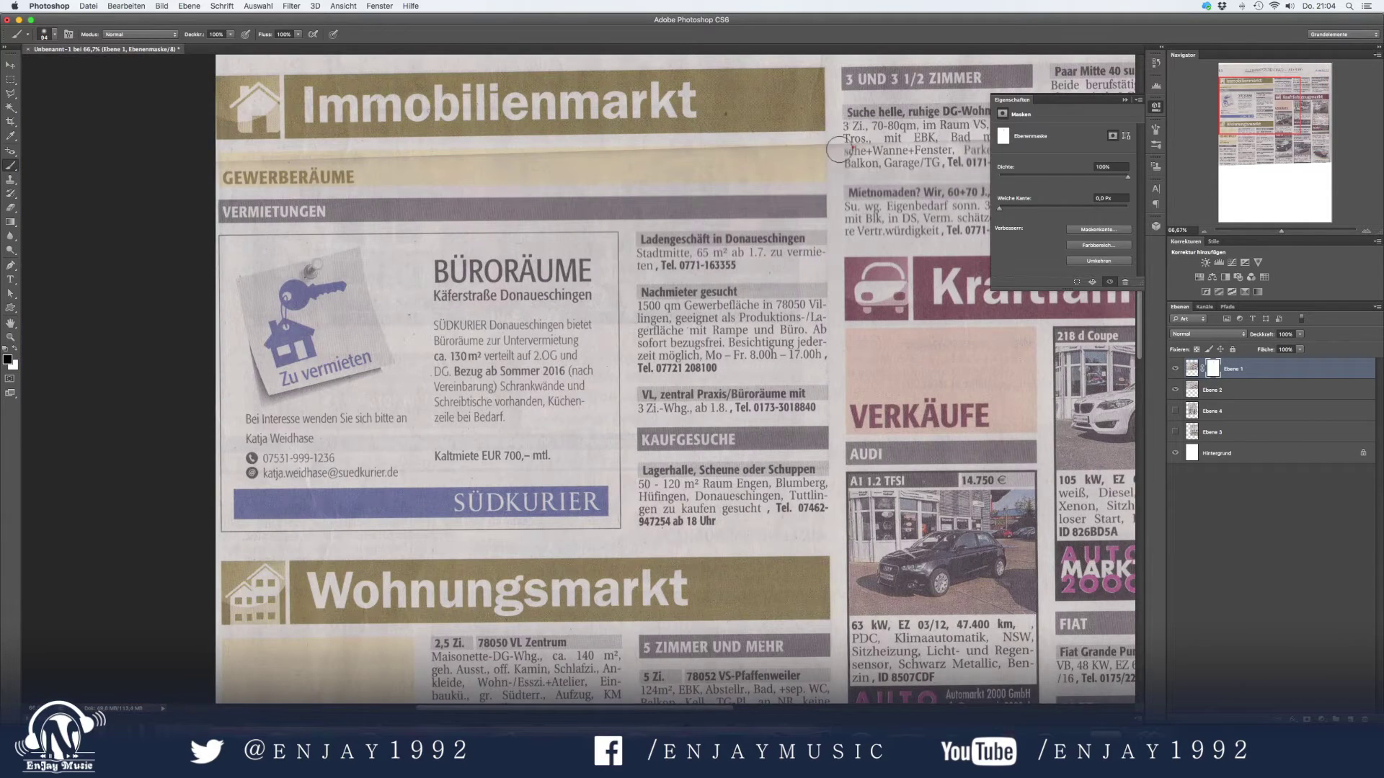
drag(819, 152, 239, 173)
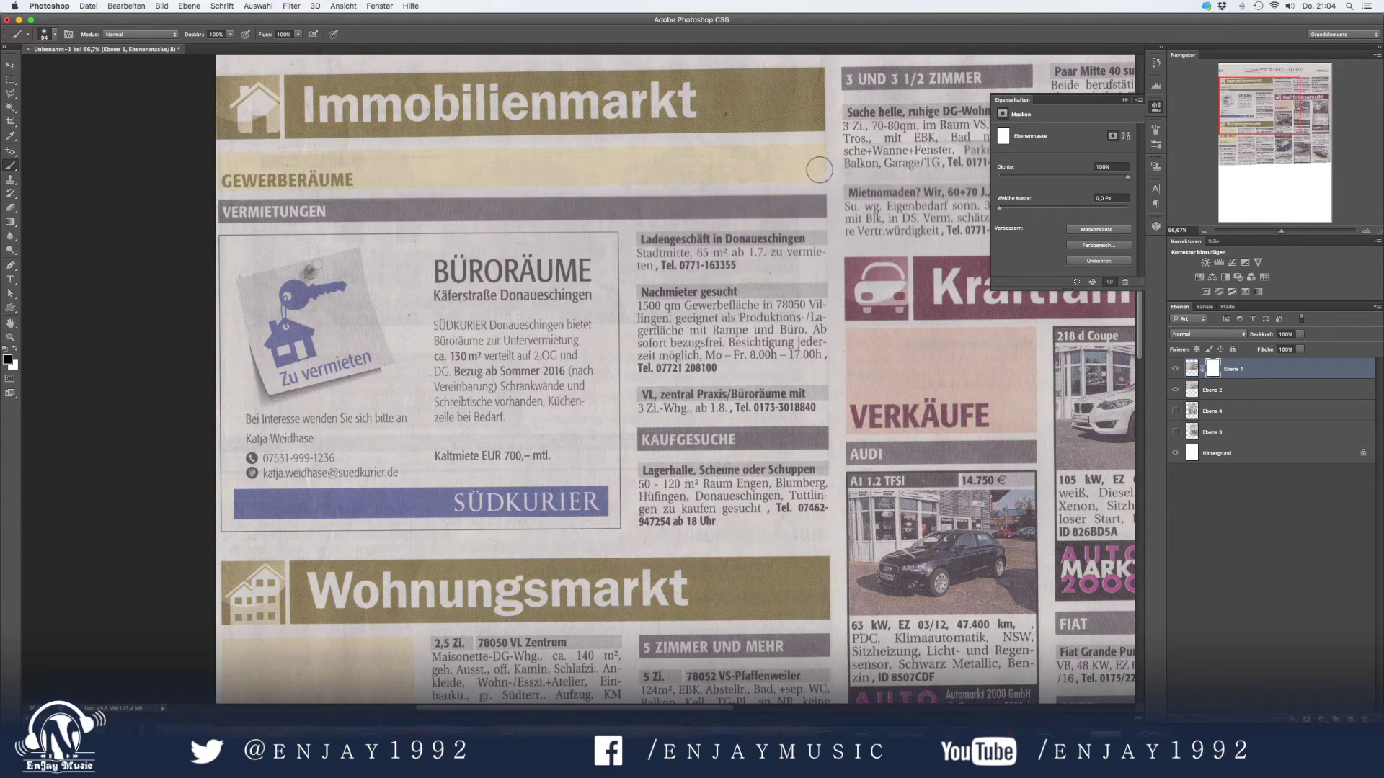
Paint out the doubled lines in the upper-right apartment ads, including the Paar sucht line, then zoom out.
drag(789, 195, 434, 202)
scroll(434, 201, right, 5)
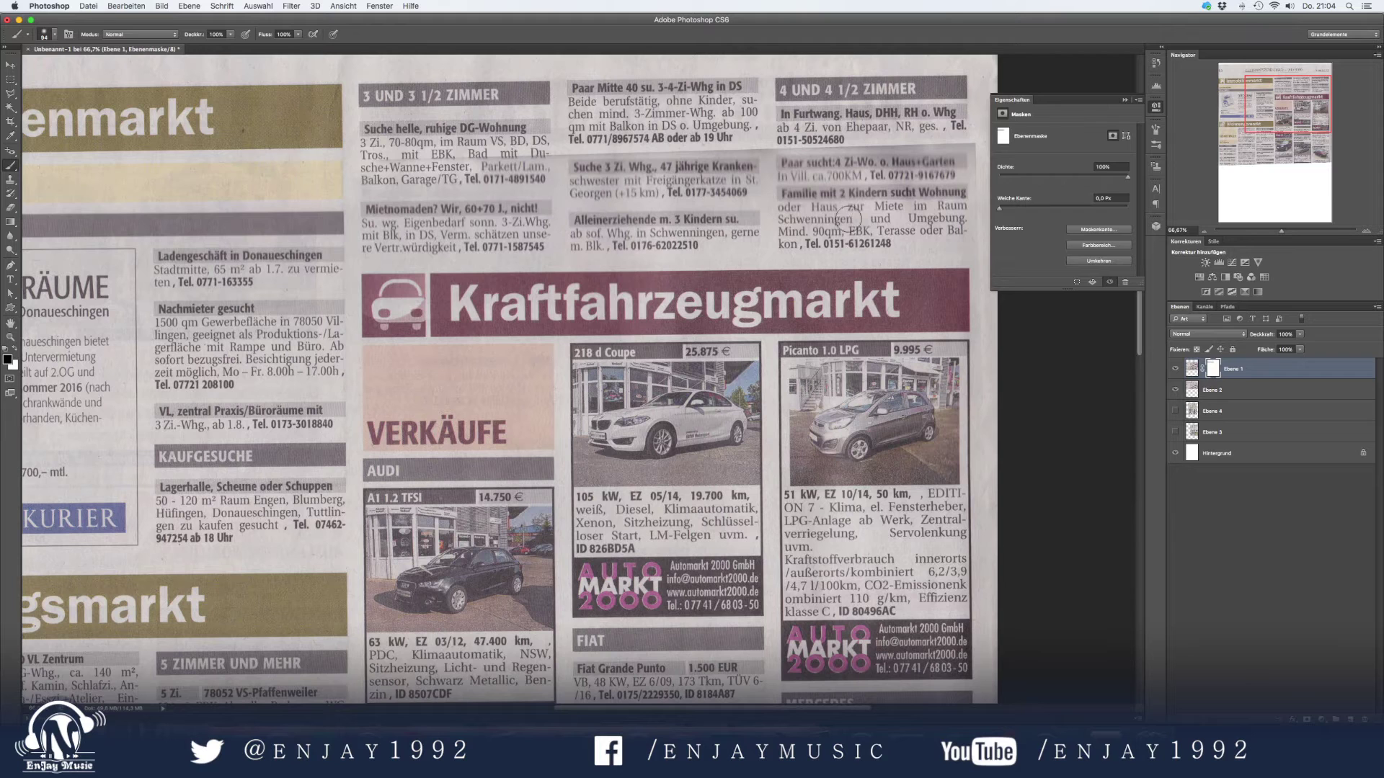
scroll(850, 163, right, 3)
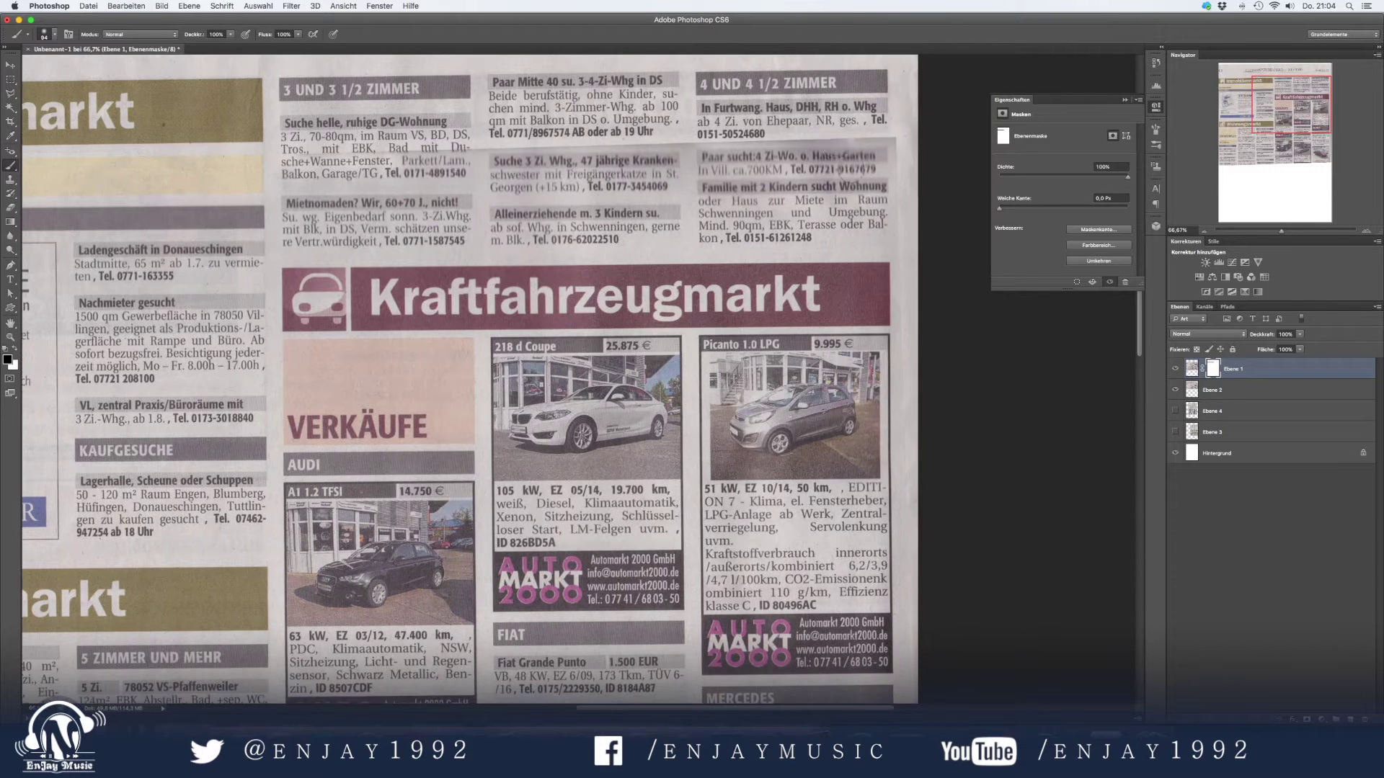
mouse_move(894, 234)
mouse_down()
mouse_move(818, 214)
mouse_move(868, 154)
mouse_up()
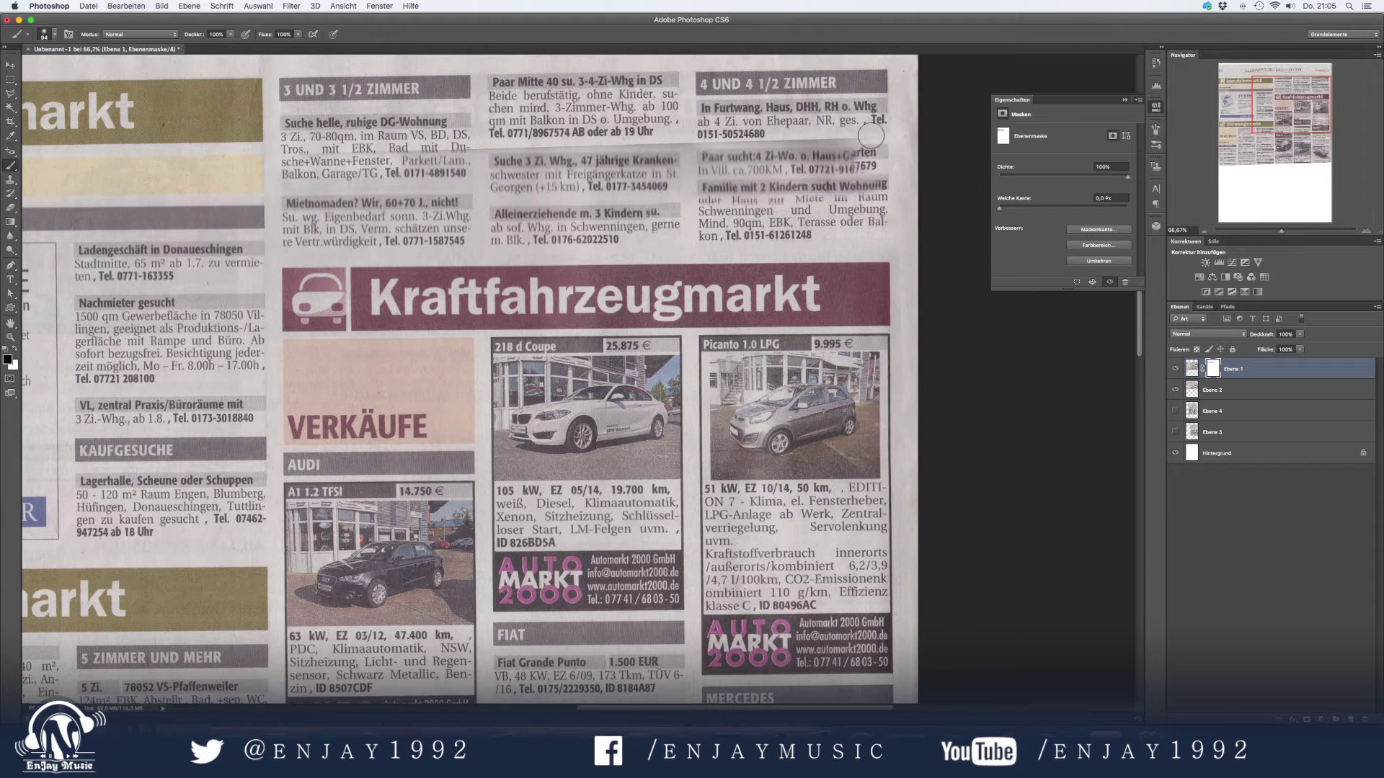
mouse_move(868, 153)
mouse_down()
mouse_move(275, 158)
mouse_move(465, 214)
mouse_move(561, 213)
mouse_move(571, 221)
mouse_move(509, 230)
mouse_move(592, 238)
mouse_move(617, 183)
mouse_move(425, 162)
mouse_up()
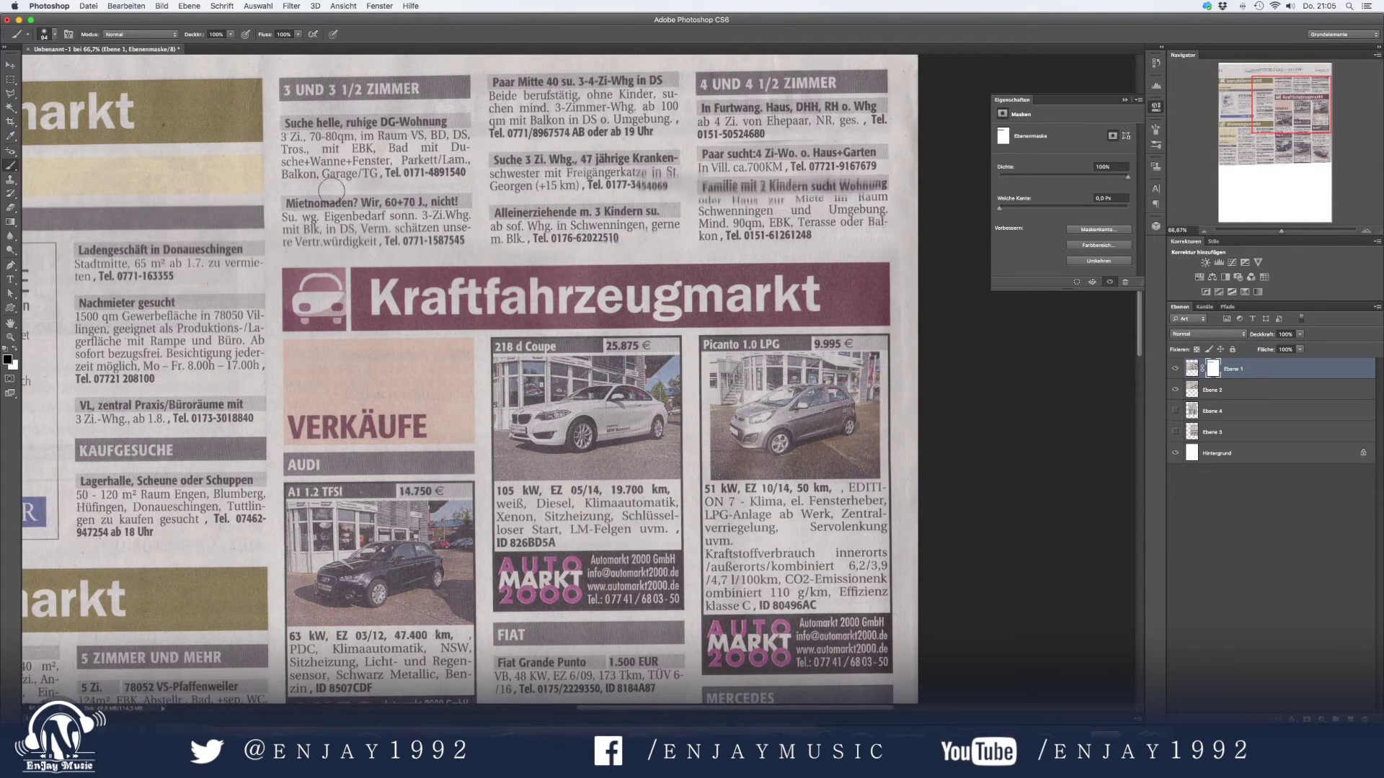
mouse_move(631, 188)
mouse_down()
mouse_move(858, 184)
mouse_move(721, 193)
mouse_up()
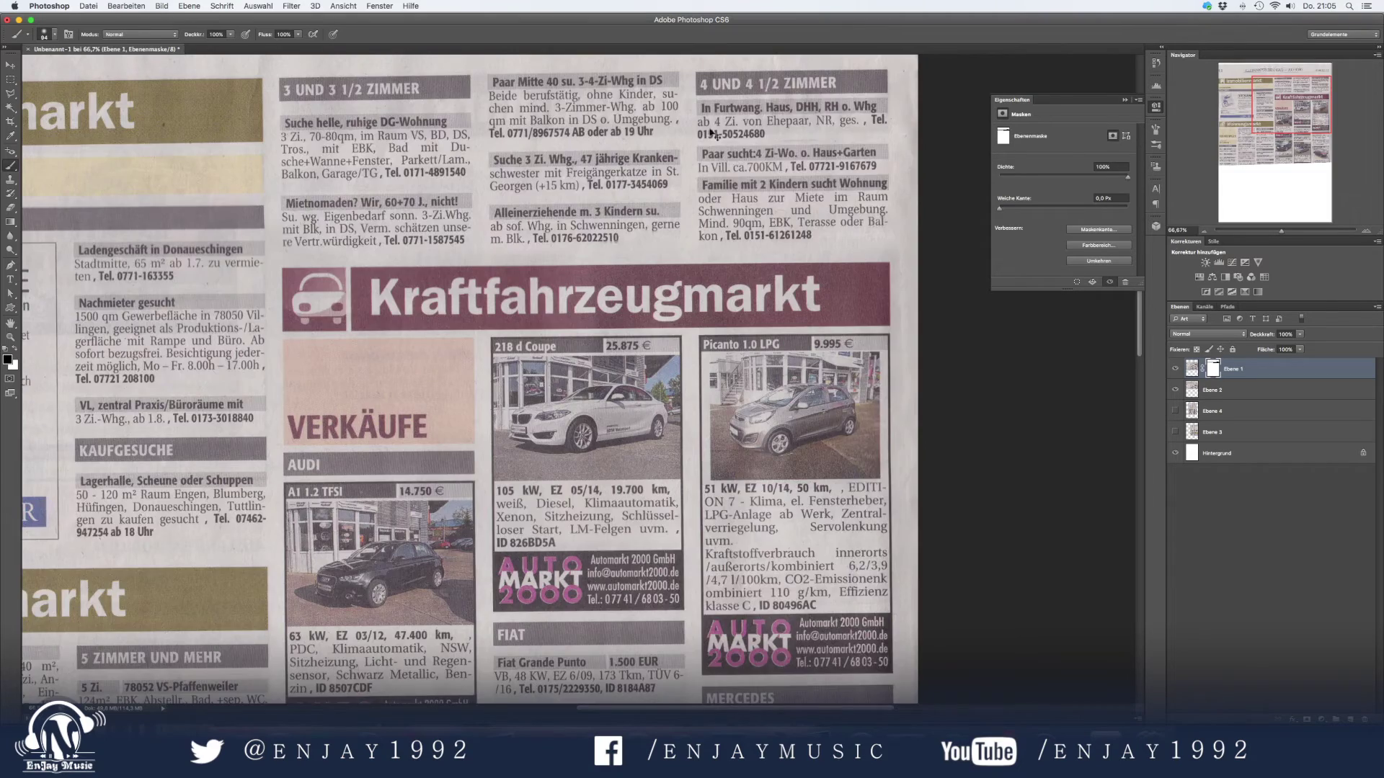
key(super+minus)
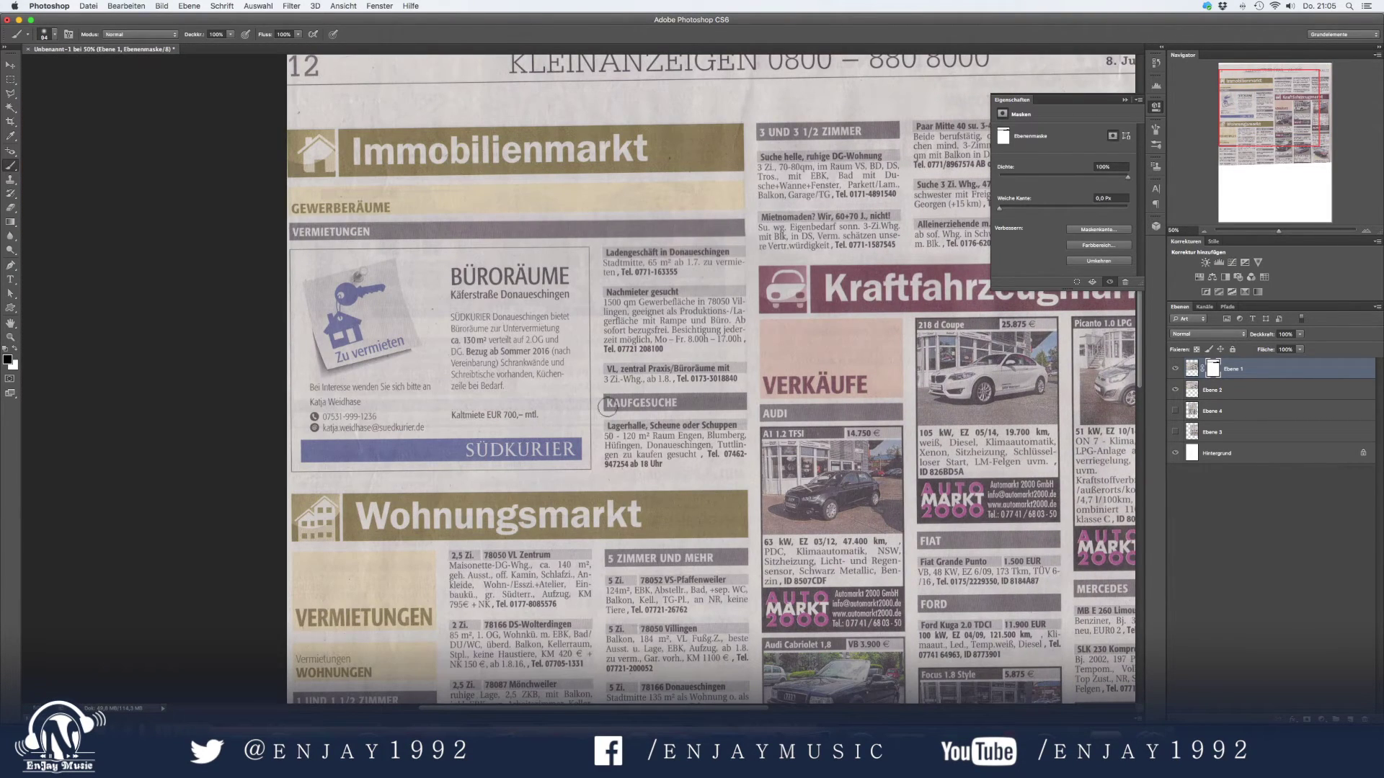
key(super+minus)
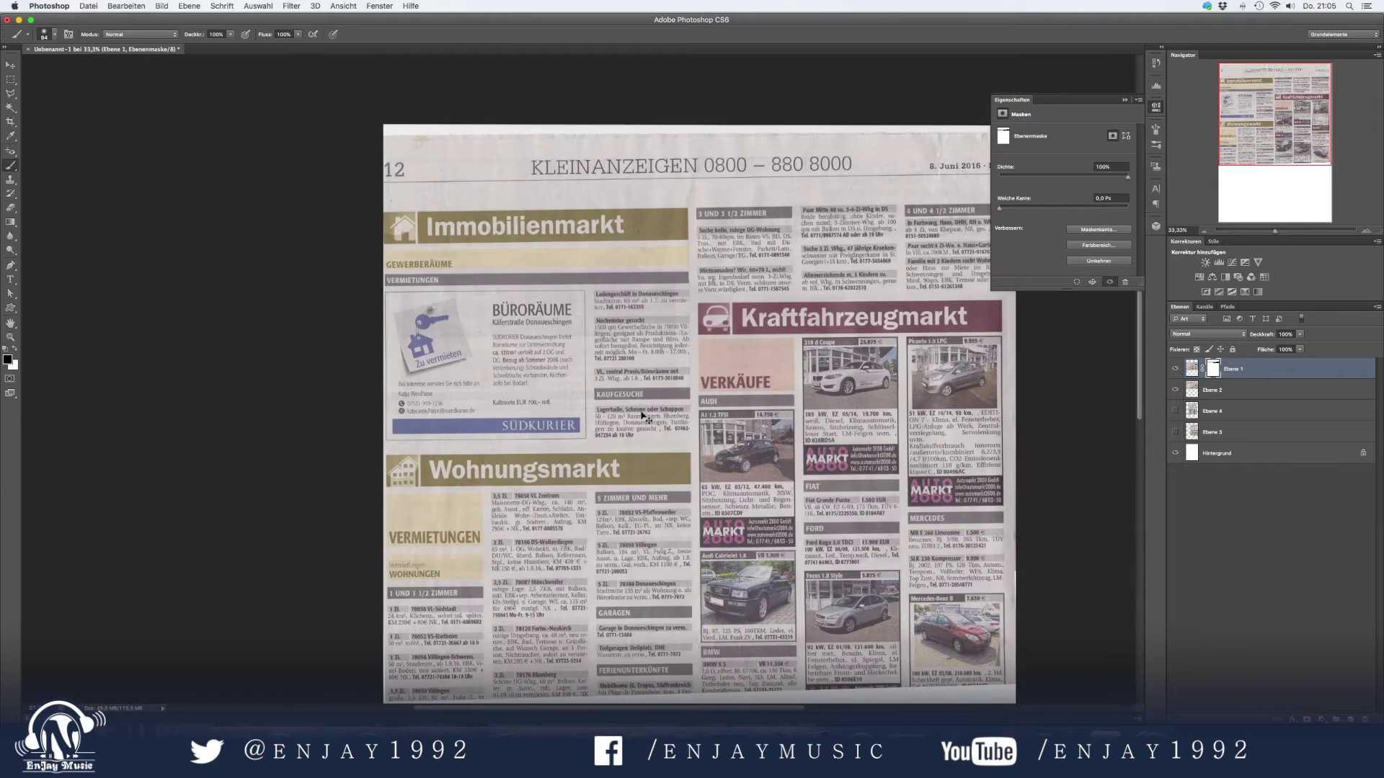
key(super+minus)
Compare Ebene 3 and Ebene 4, then bring Ebene 4 visible to the top of the stack.
scroll(664, 467, down, 5)
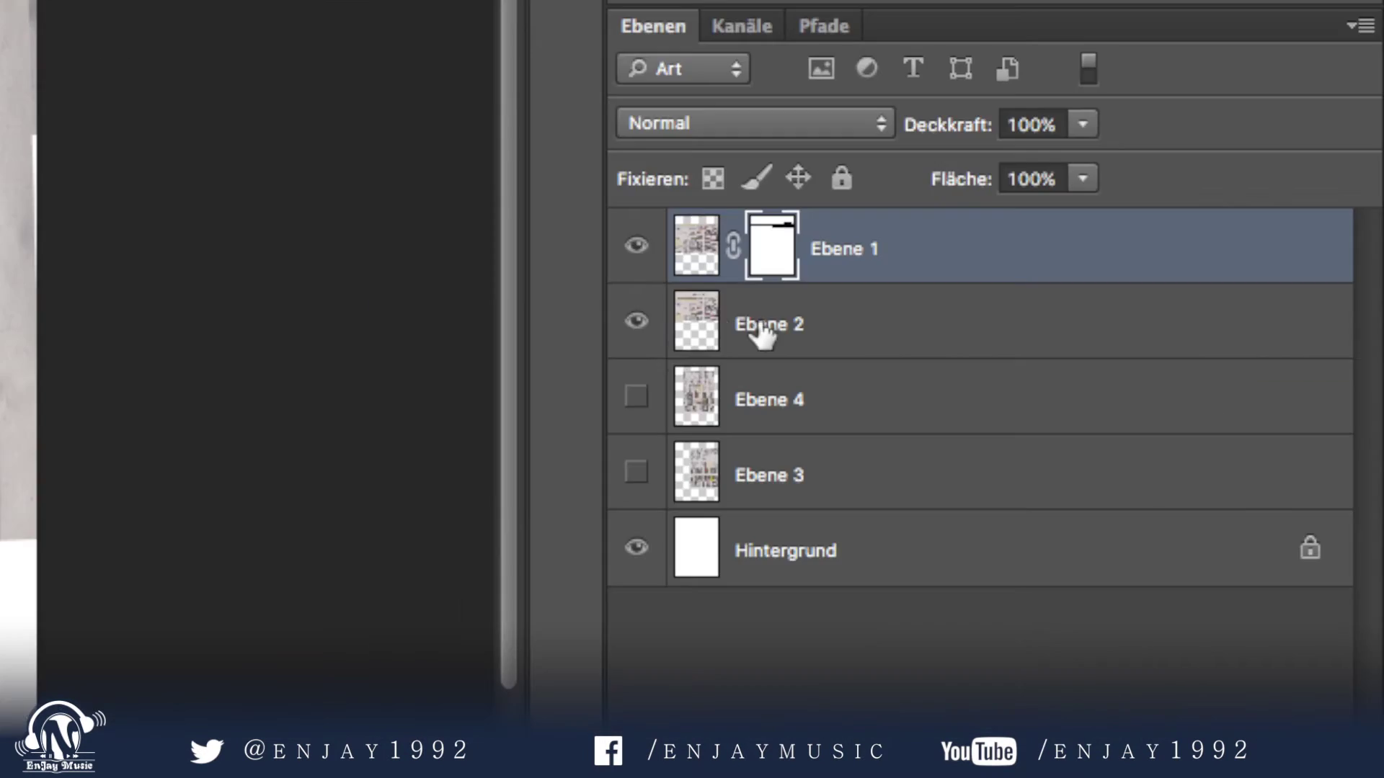
click(634, 399)
click(634, 398)
click(637, 477)
click(638, 479)
click(636, 398)
drag(734, 402, 741, 228)
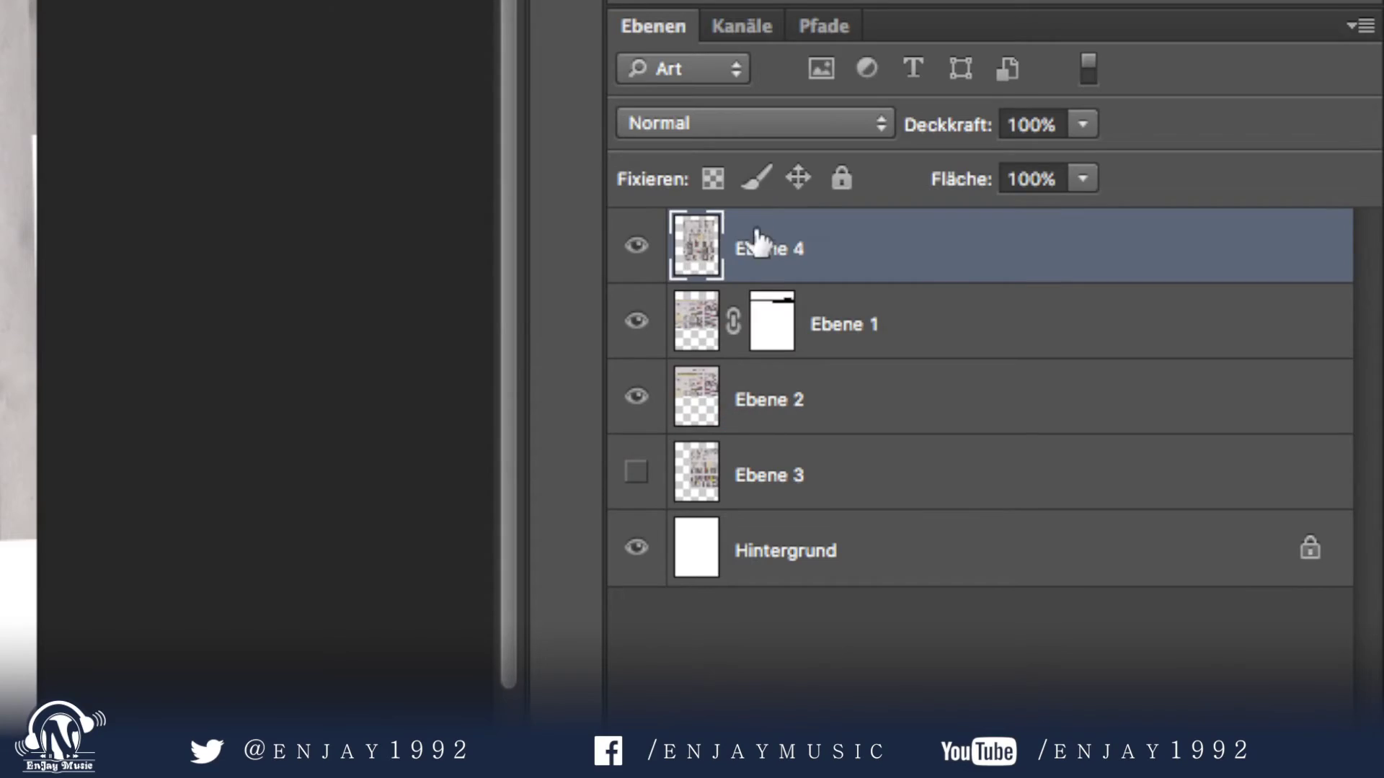
Rotate Ebene 4 a quarter turn upright and move it down over the page's lower half.
key(ctrl+t)
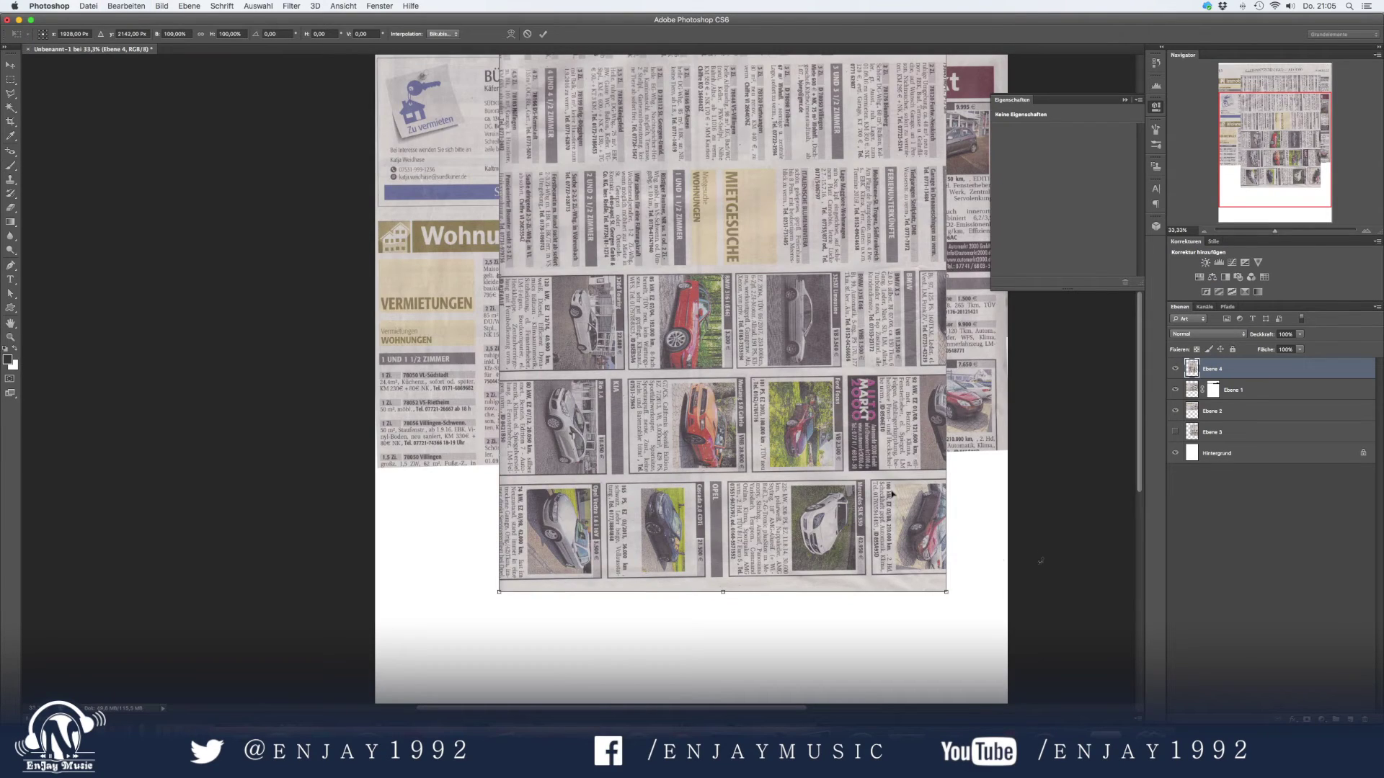
mouse_move(1019, 494)
mouse_down()
mouse_move(890, 165)
mouse_move(893, 128)
mouse_up()
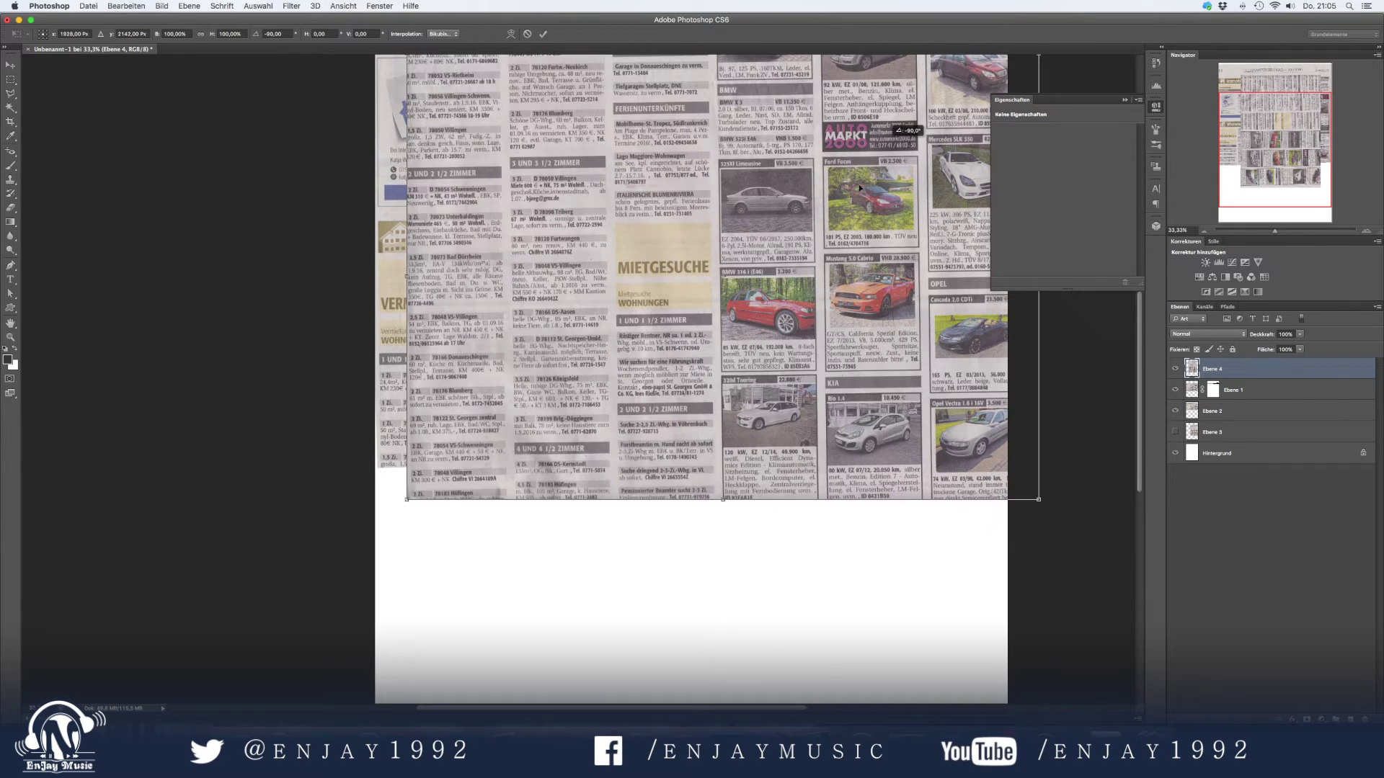
drag(766, 304, 744, 587)
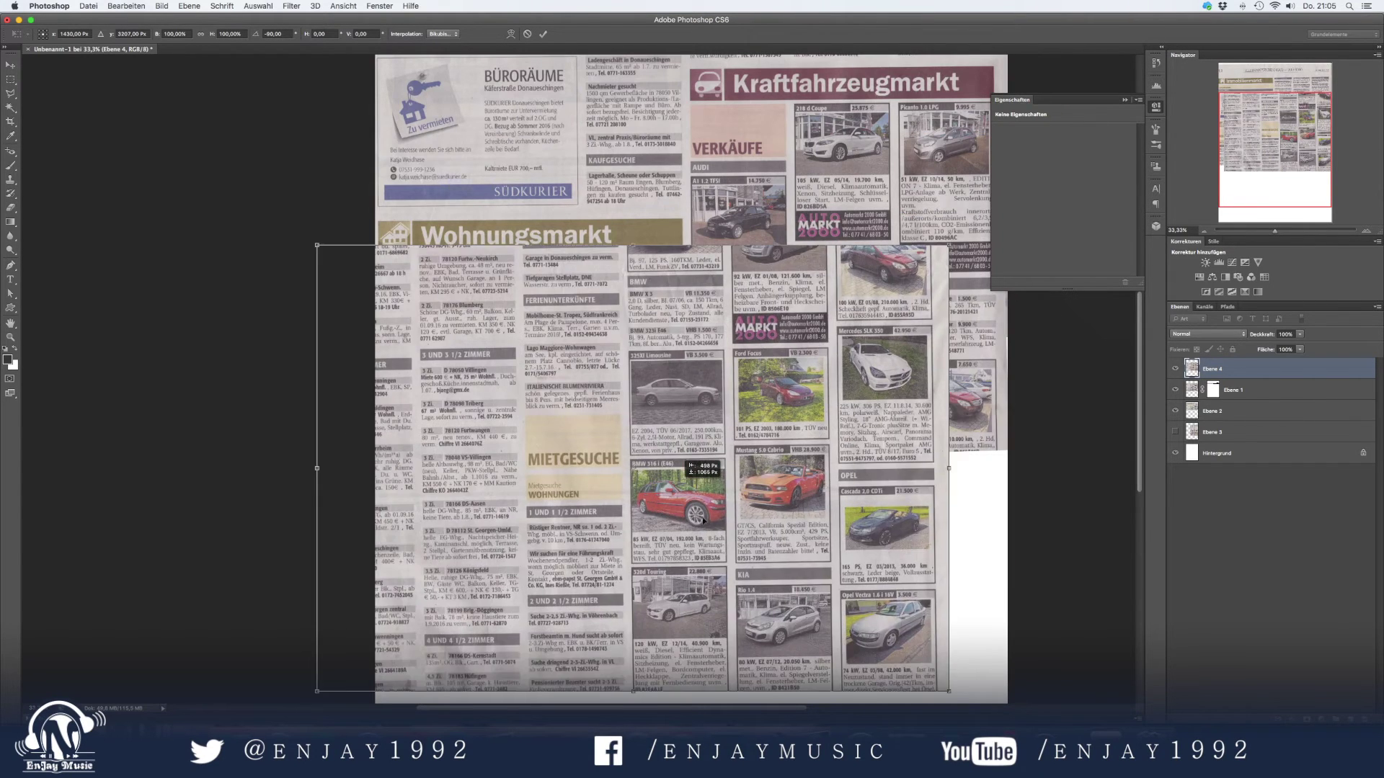
drag(756, 397, 756, 463)
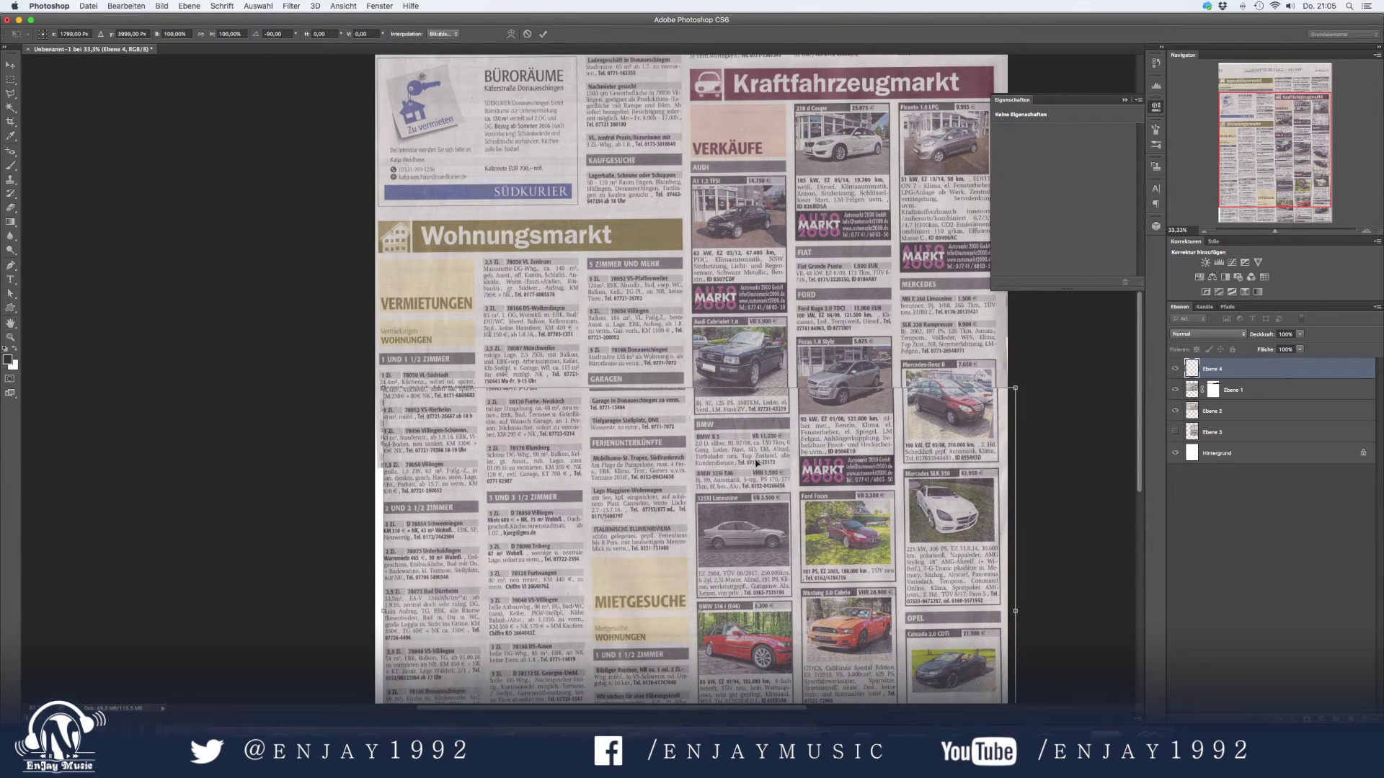
key(Return)
key(ctrl+plus)
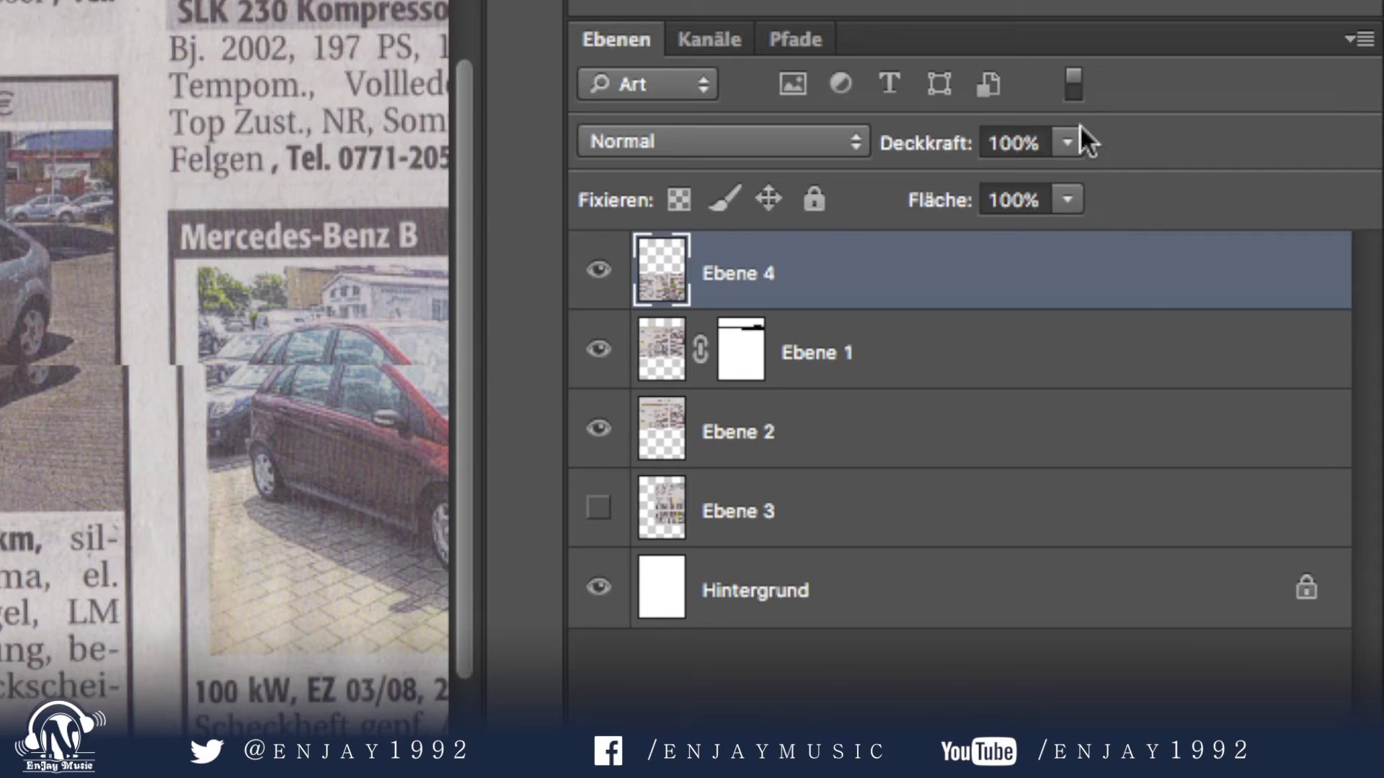
click(1300, 335)
Lower Ebene 4's opacity to about 62% and undo a stray paint dab.
drag(1303, 344, 1281, 343)
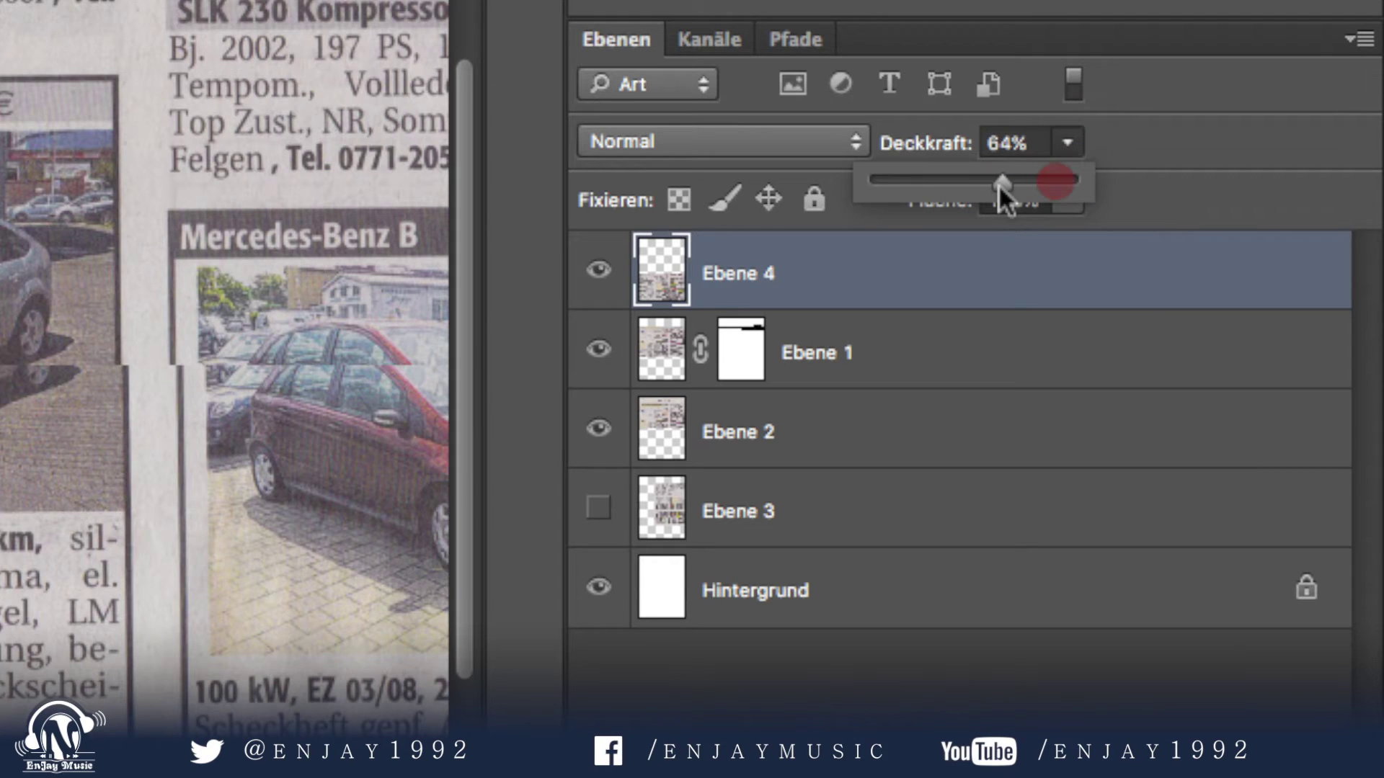
drag(996, 184, 997, 183)
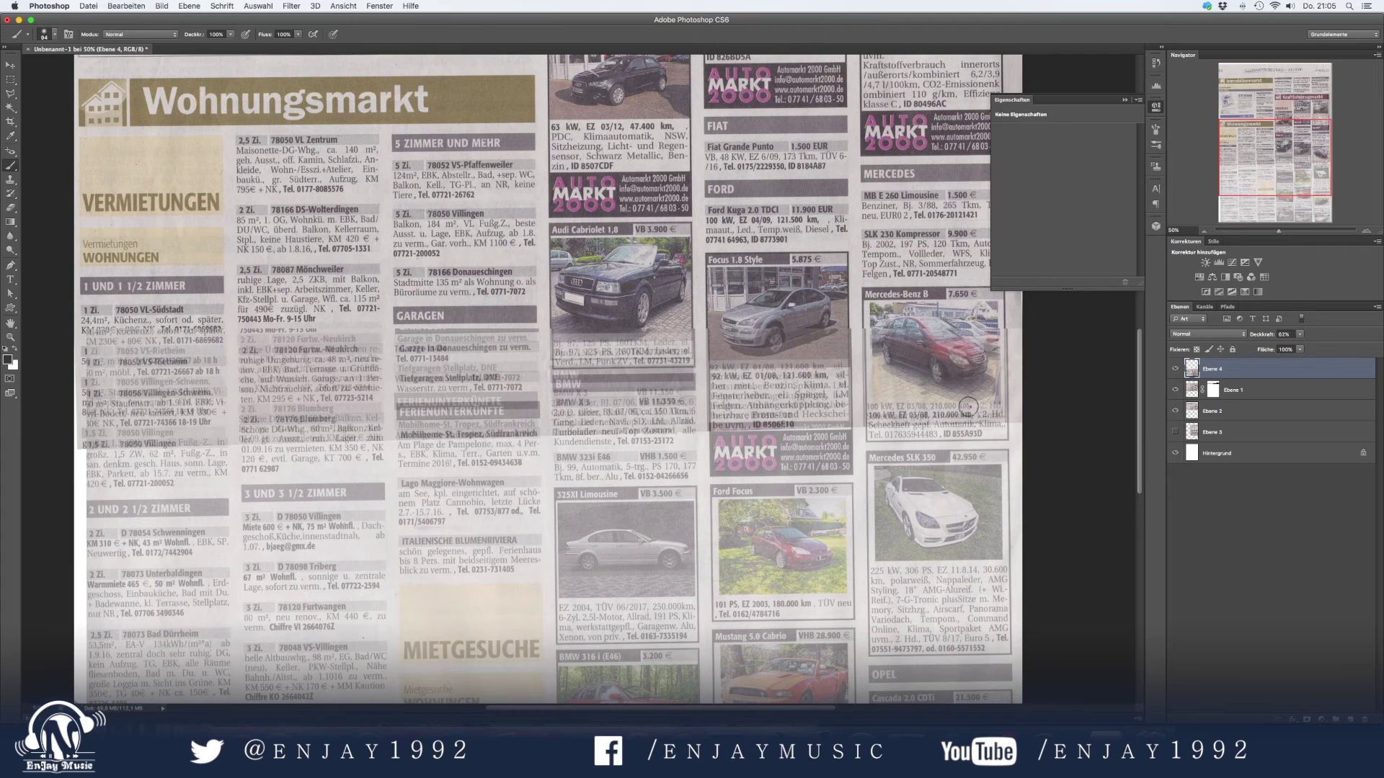
click(969, 405)
key(ctrl+z)
Align Ebene 4 with the page below using the Move tool.
key(v)
drag(929, 400, 932, 394)
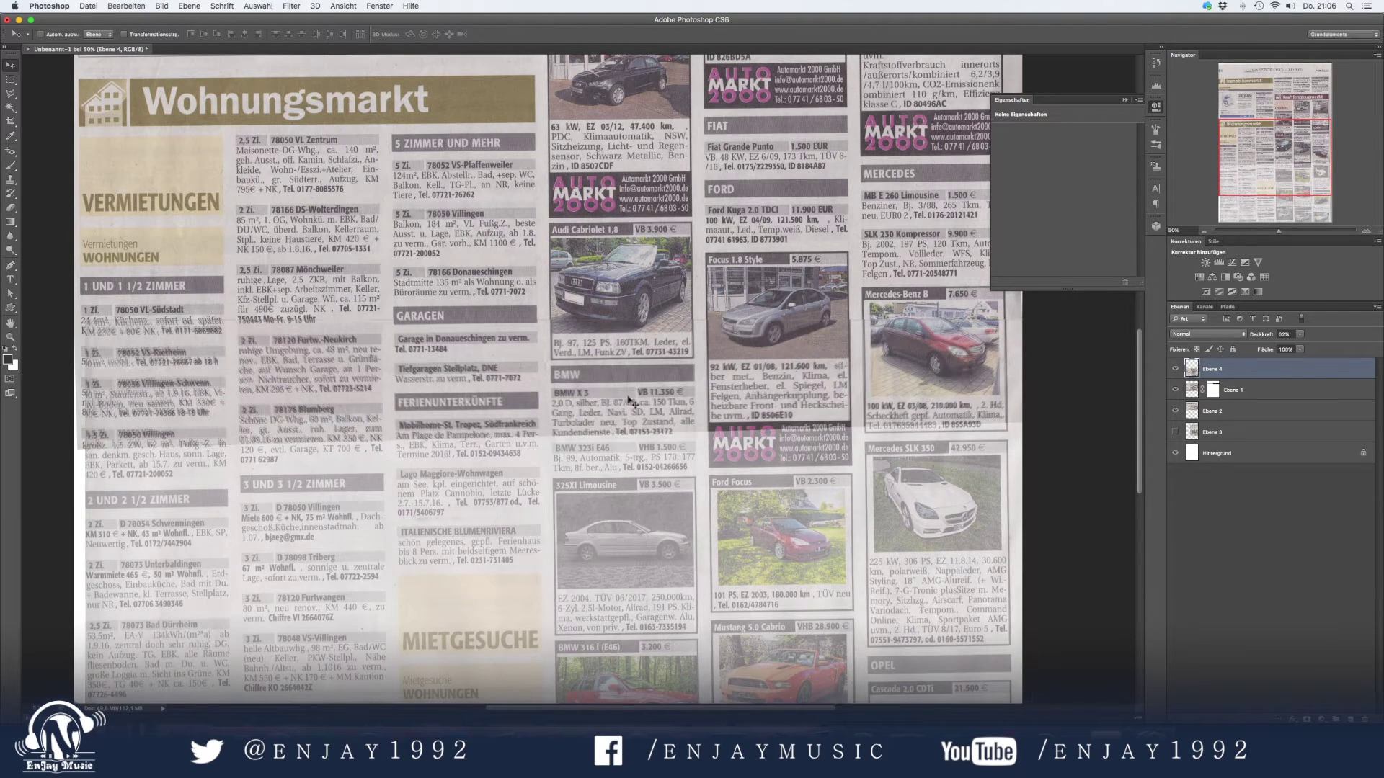
scroll(494, 382, up, 1)
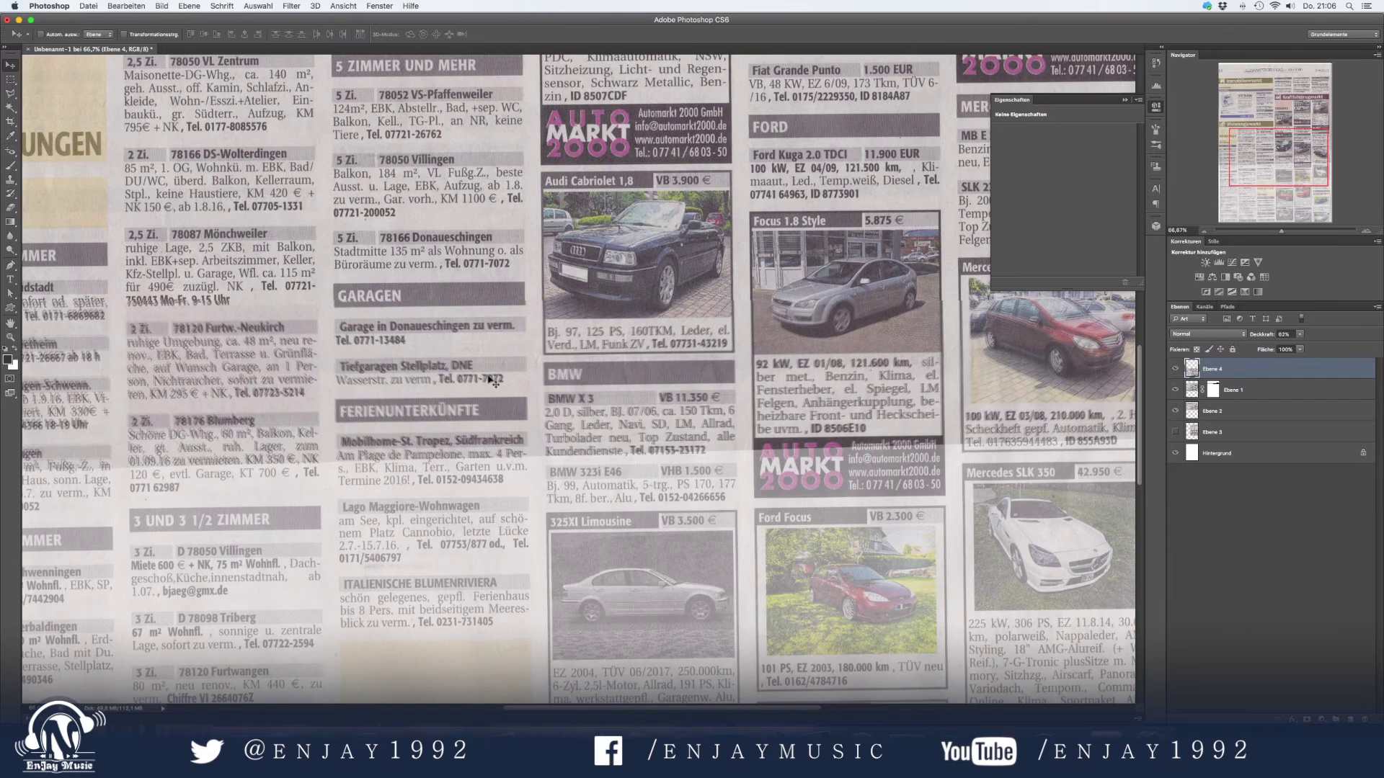
scroll(344, 362, left, 10)
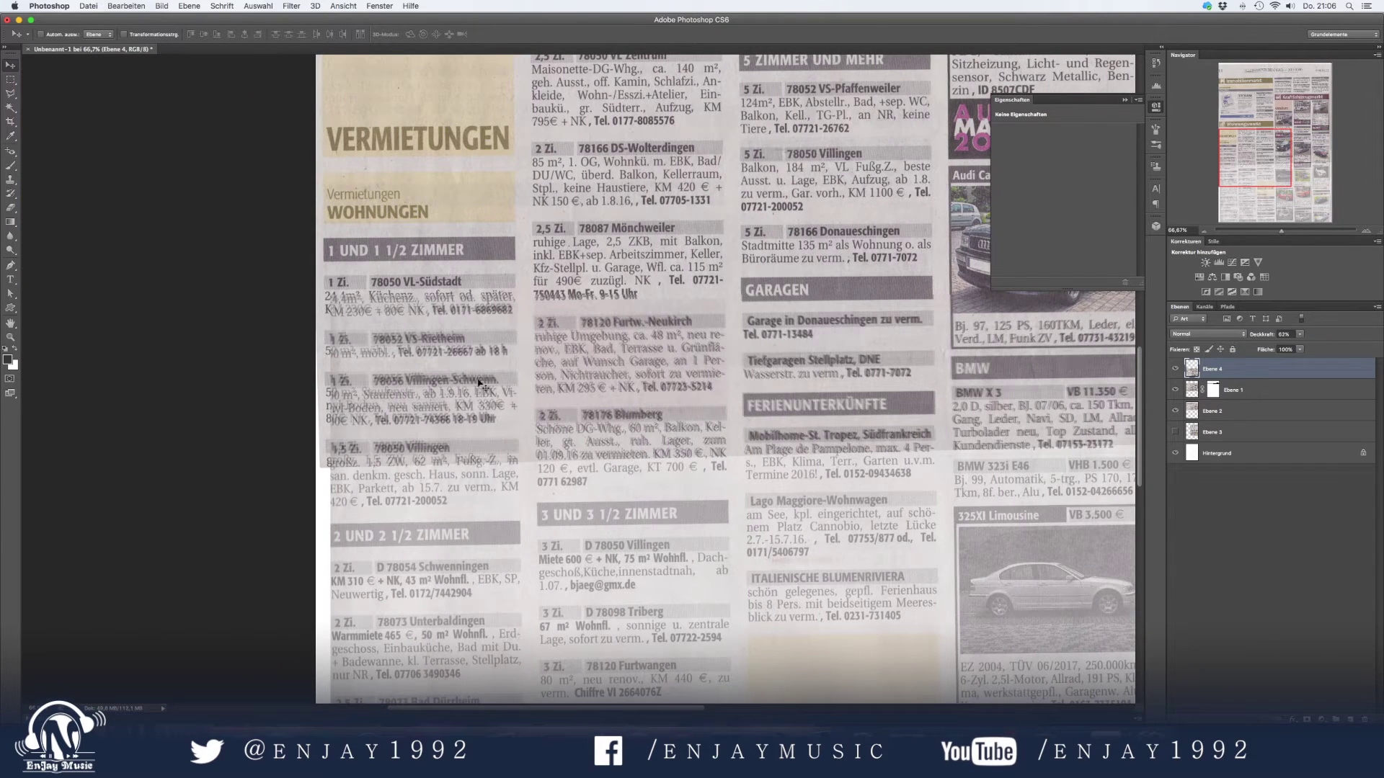
drag(456, 367, 451, 354)
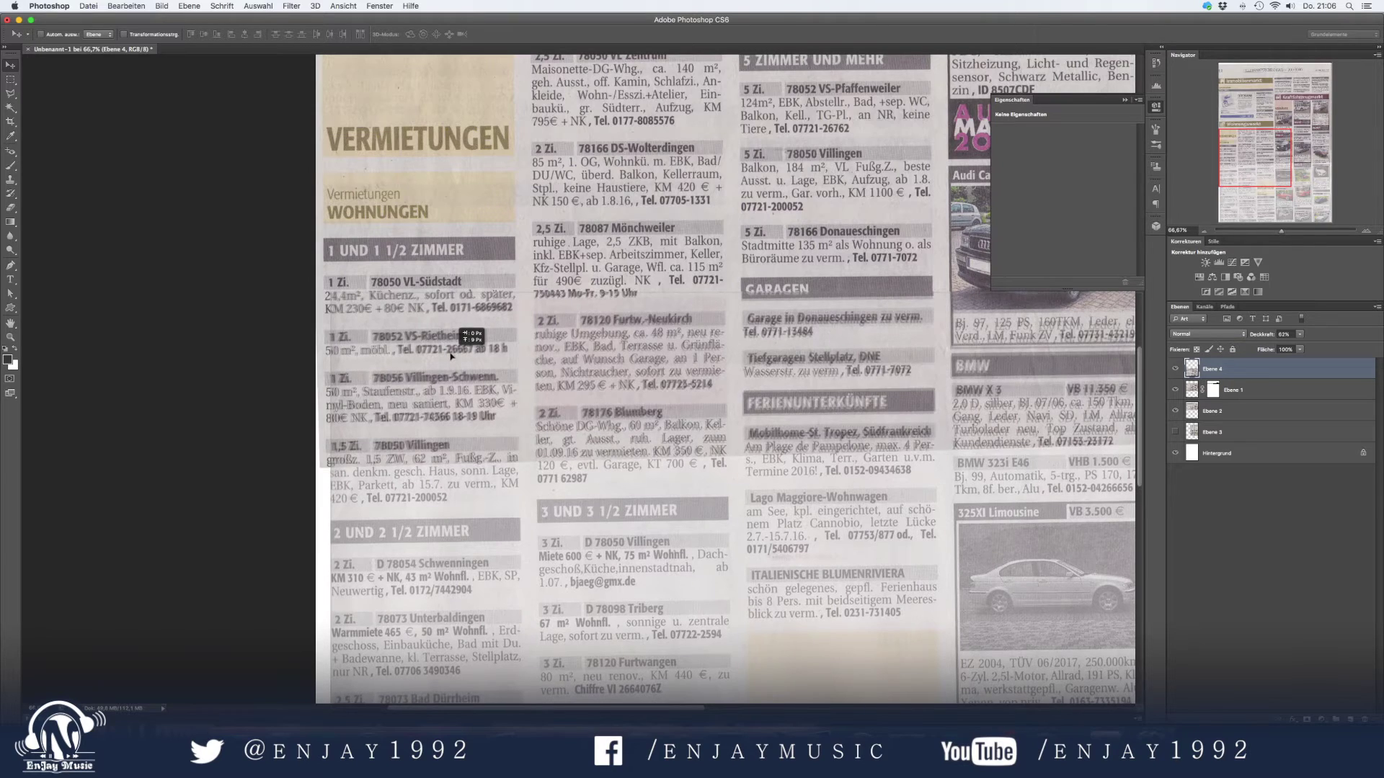
scroll(665, 394, right, 5)
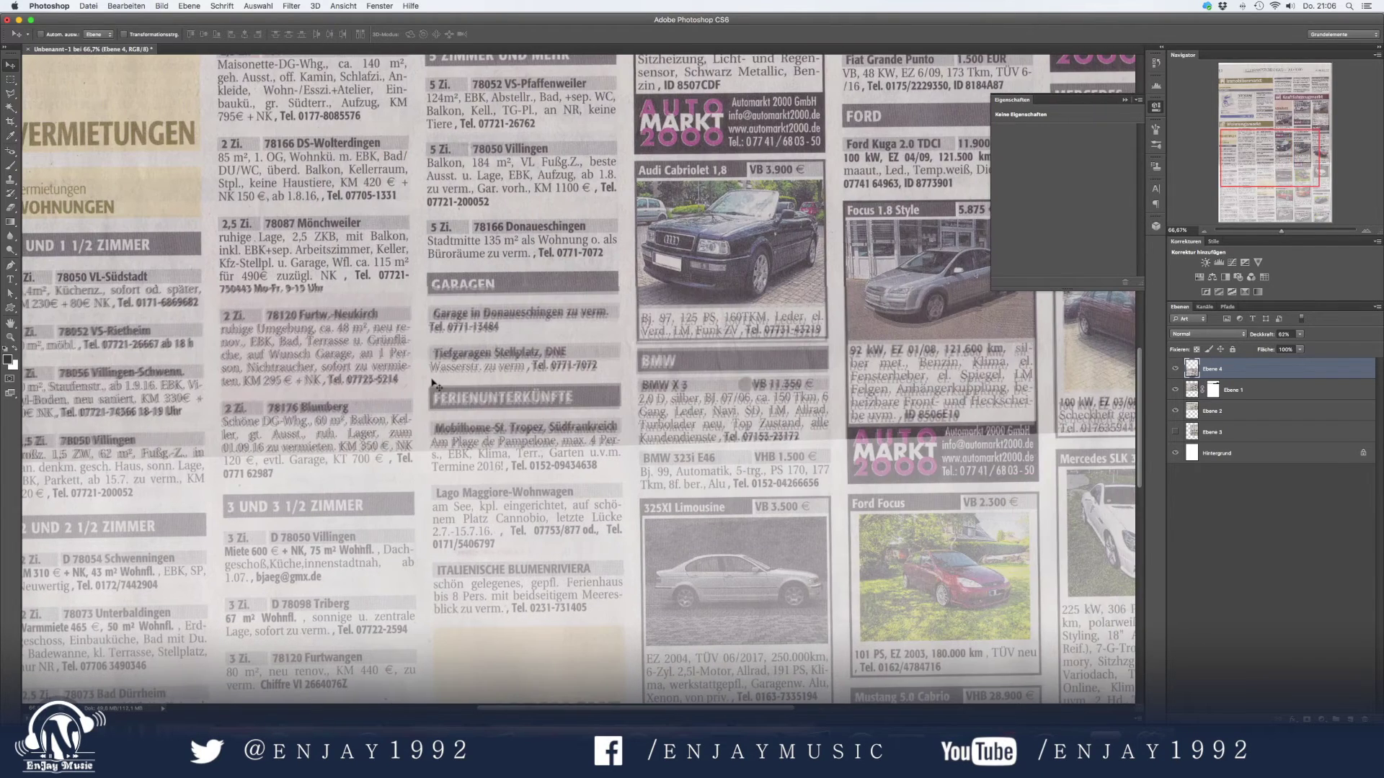
key(super+minus)
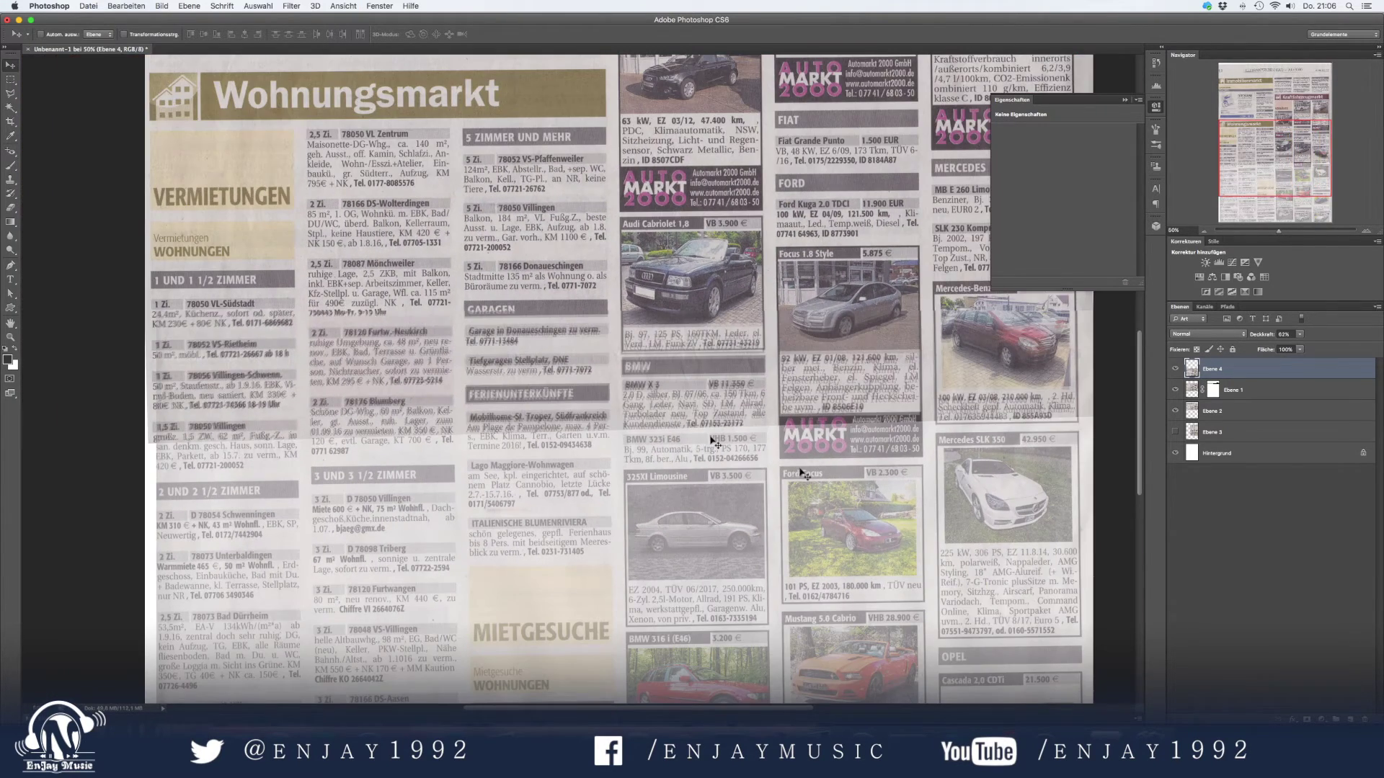
Level Ebene 4 with a small transform and return its opacity to 100%.
key(super+t)
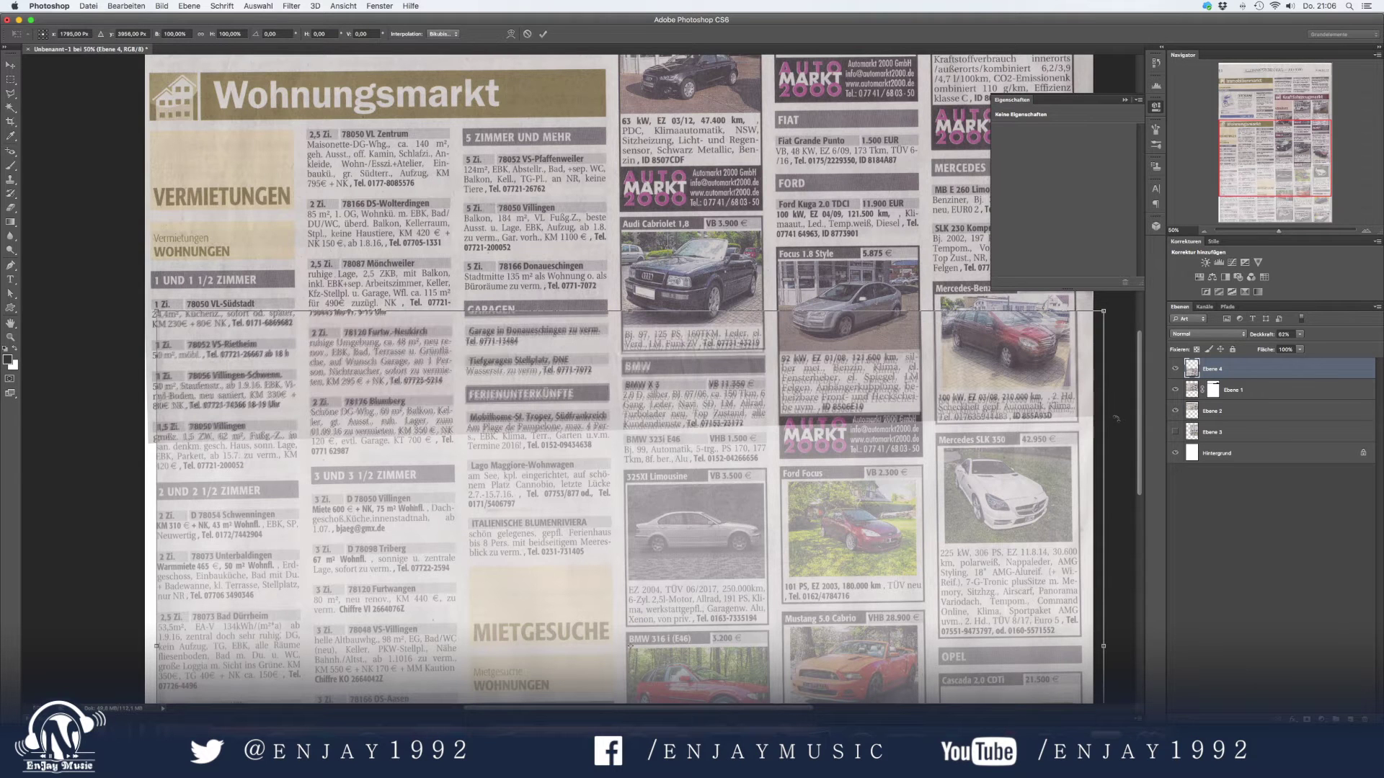
drag(1114, 423, 1115, 421)
drag(1115, 423, 1114, 423)
key(Return)
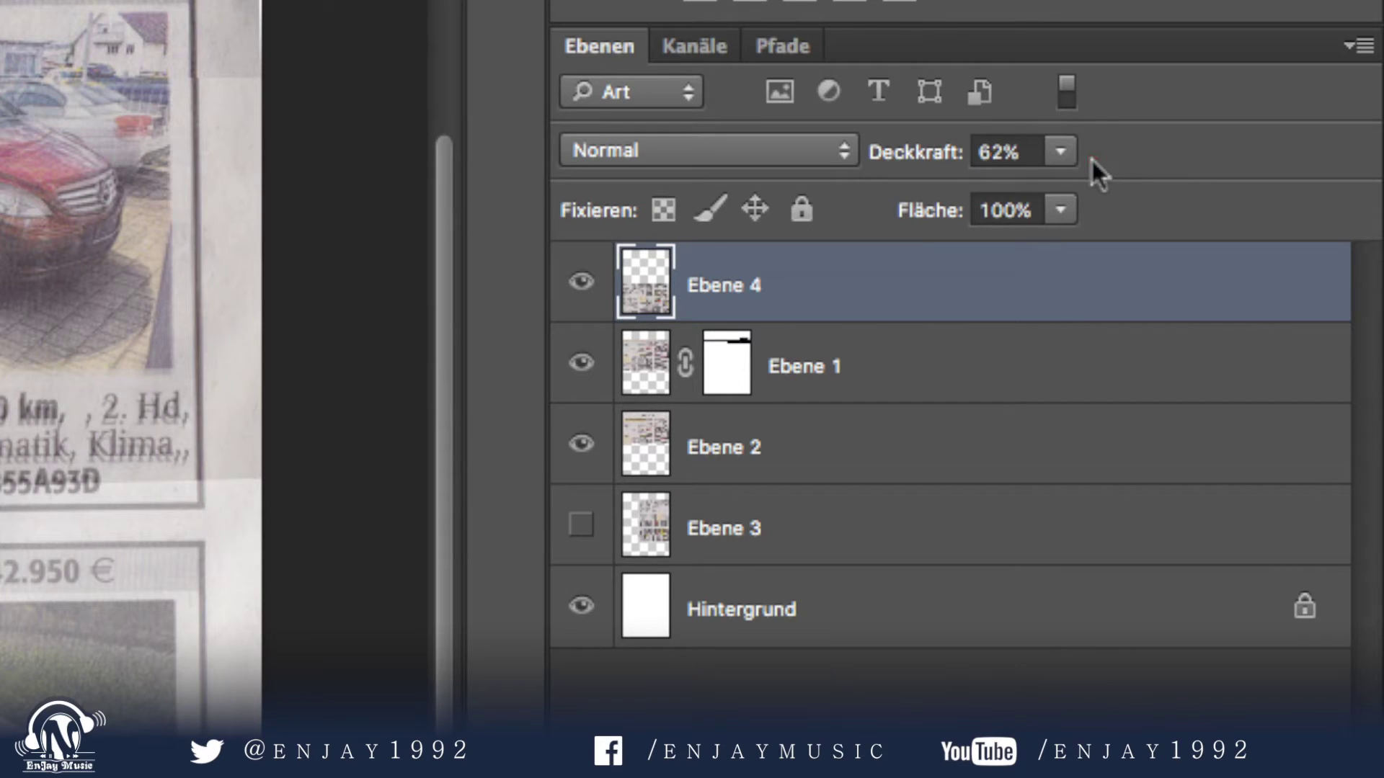
drag(1300, 334, 1339, 345)
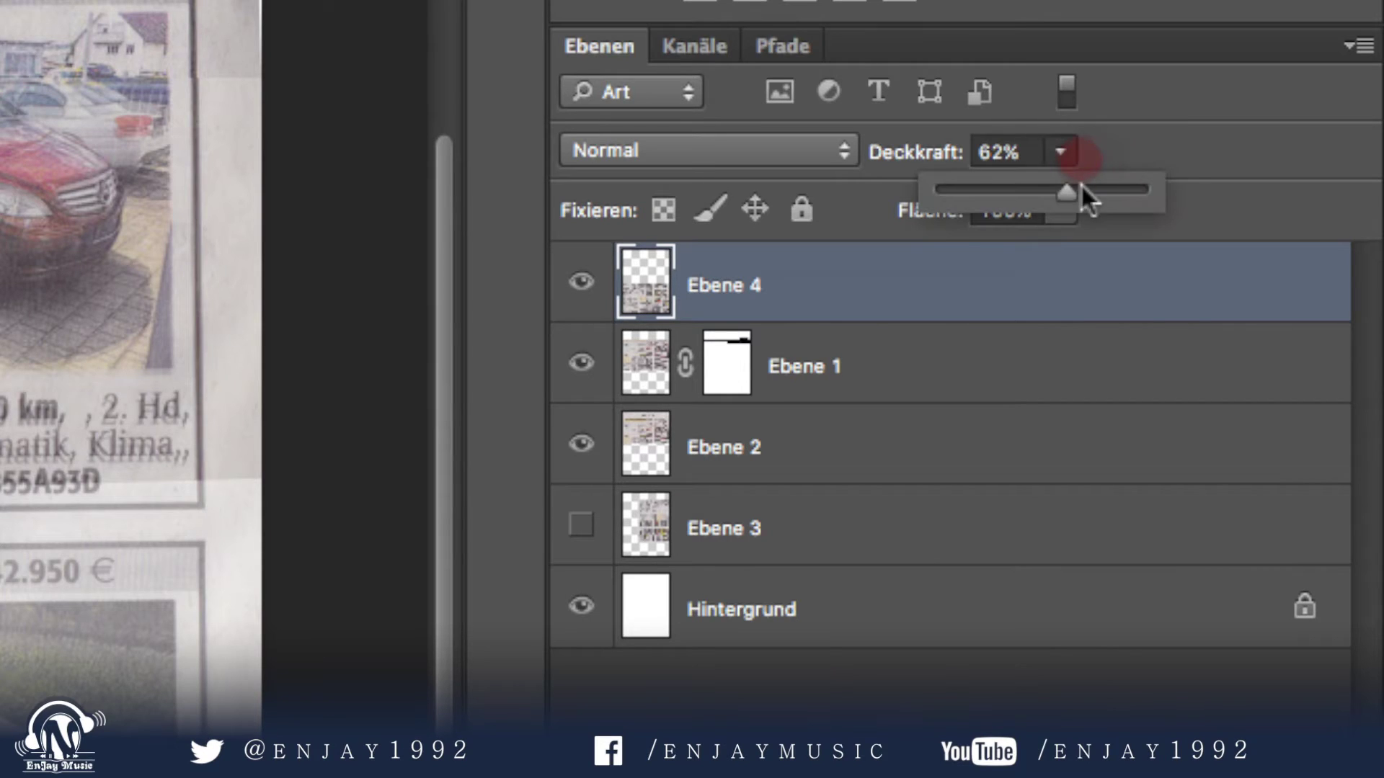
drag(1189, 186, 1202, 186)
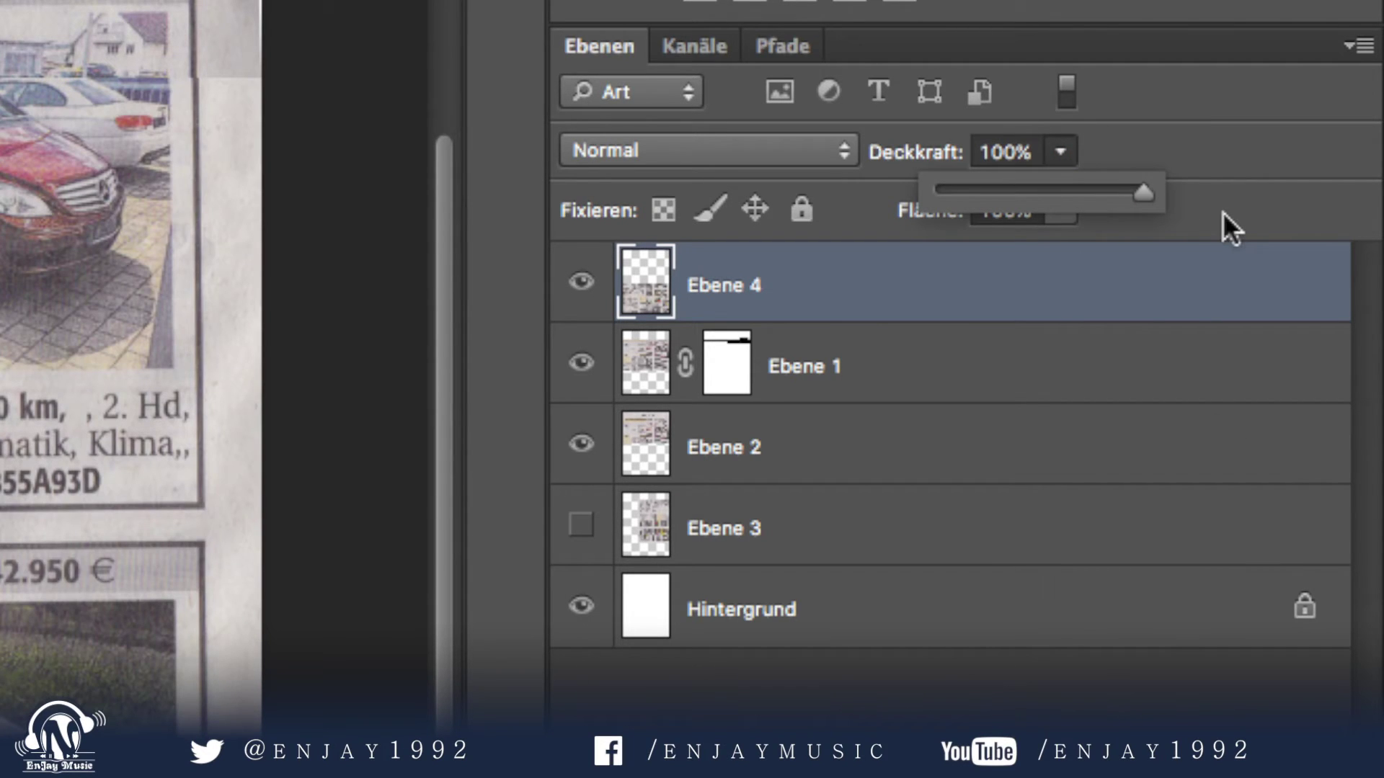
Add a layer mask to Ebene 4 and paint out doubled text in the Focus and BMW X 3 ads.
key(Return)
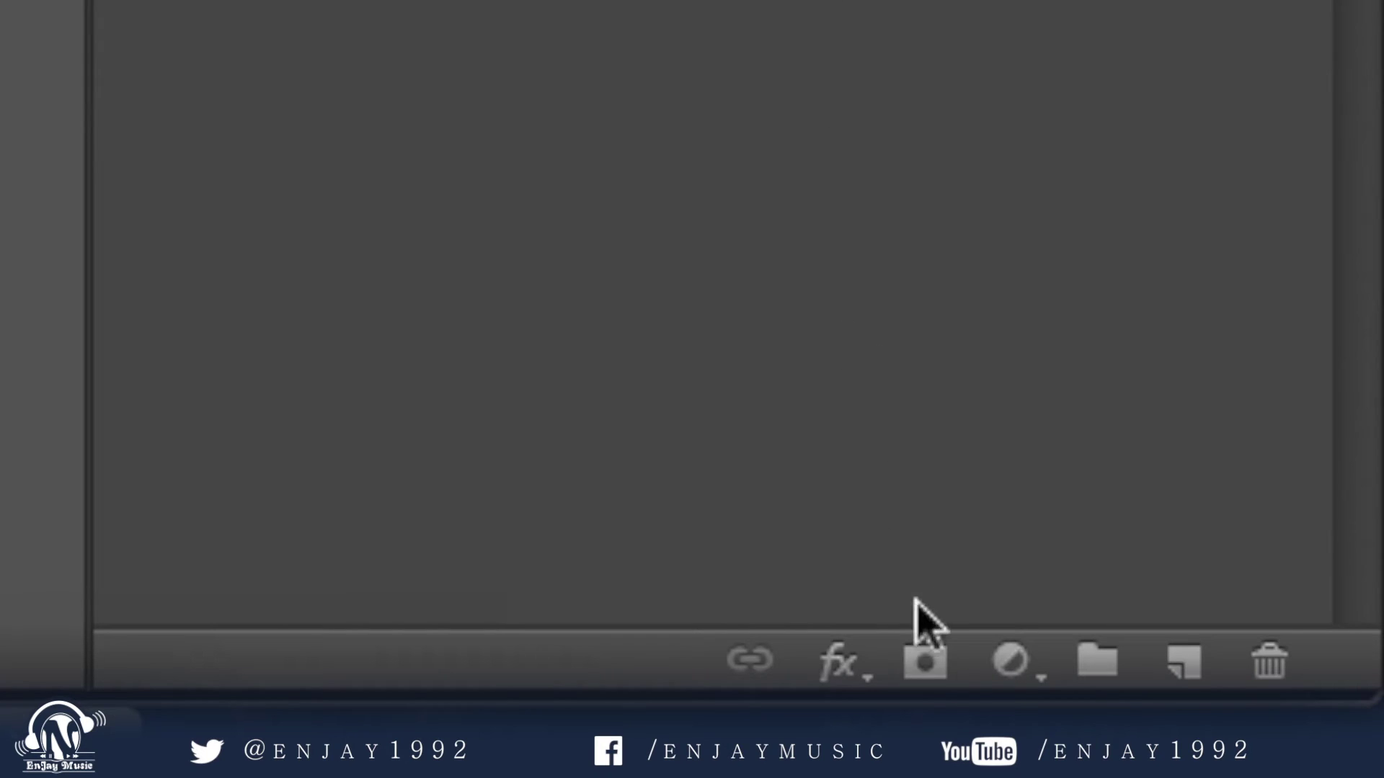
click(926, 661)
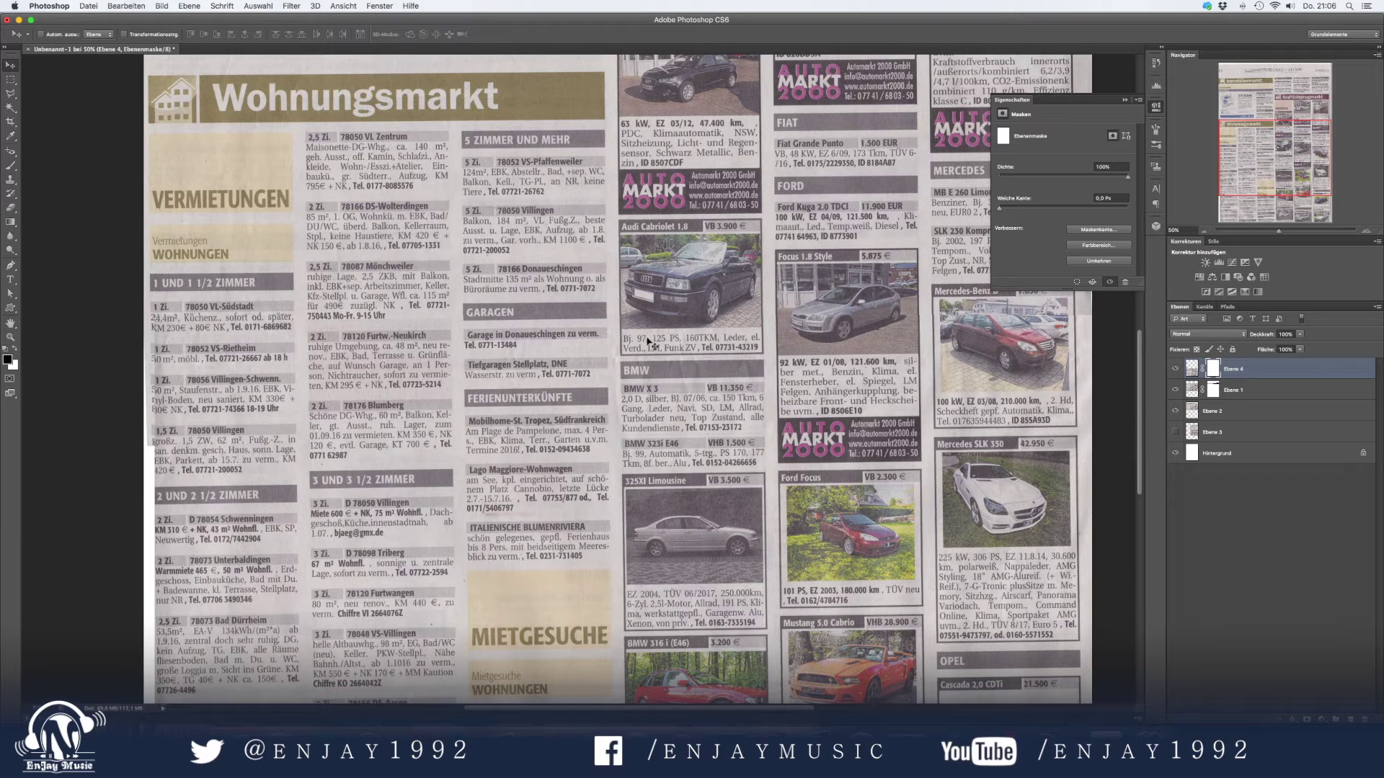
key(b)
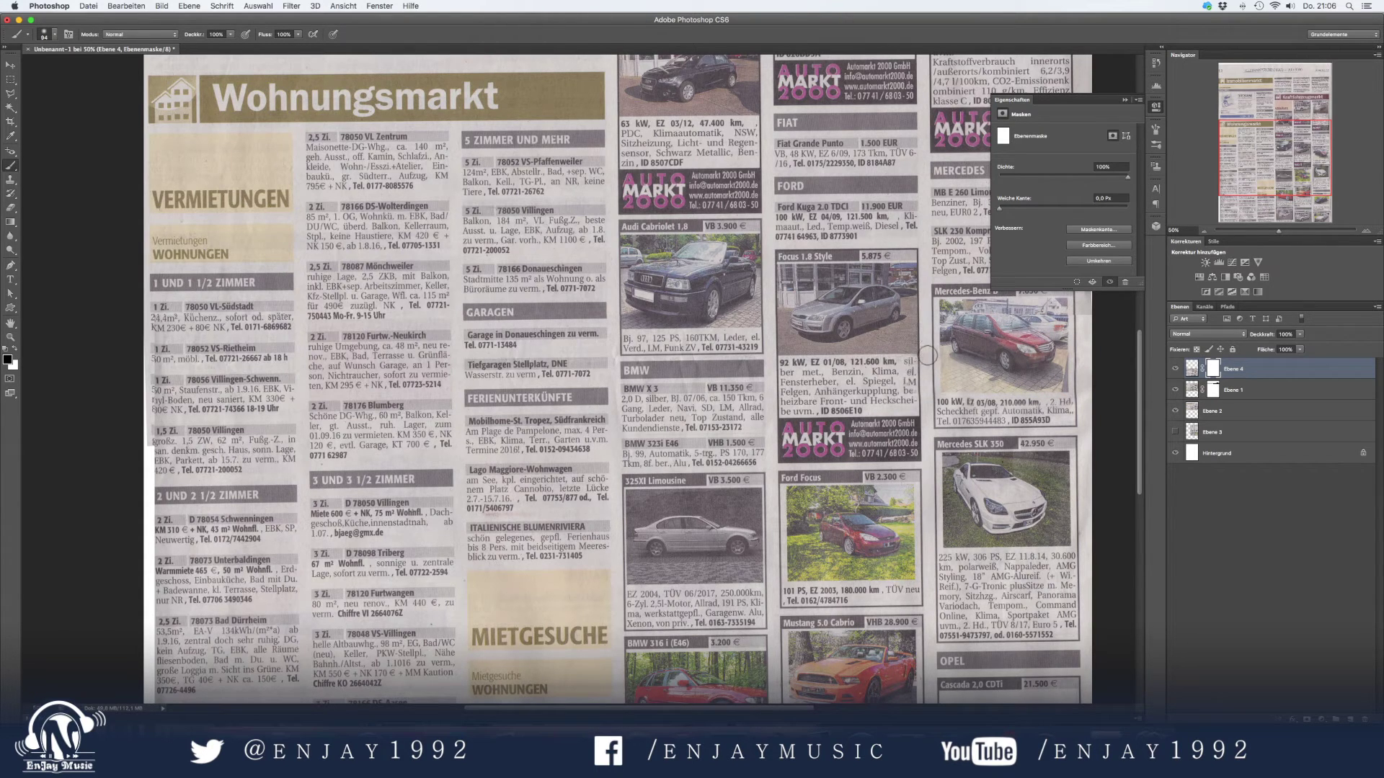
drag(914, 373, 775, 396)
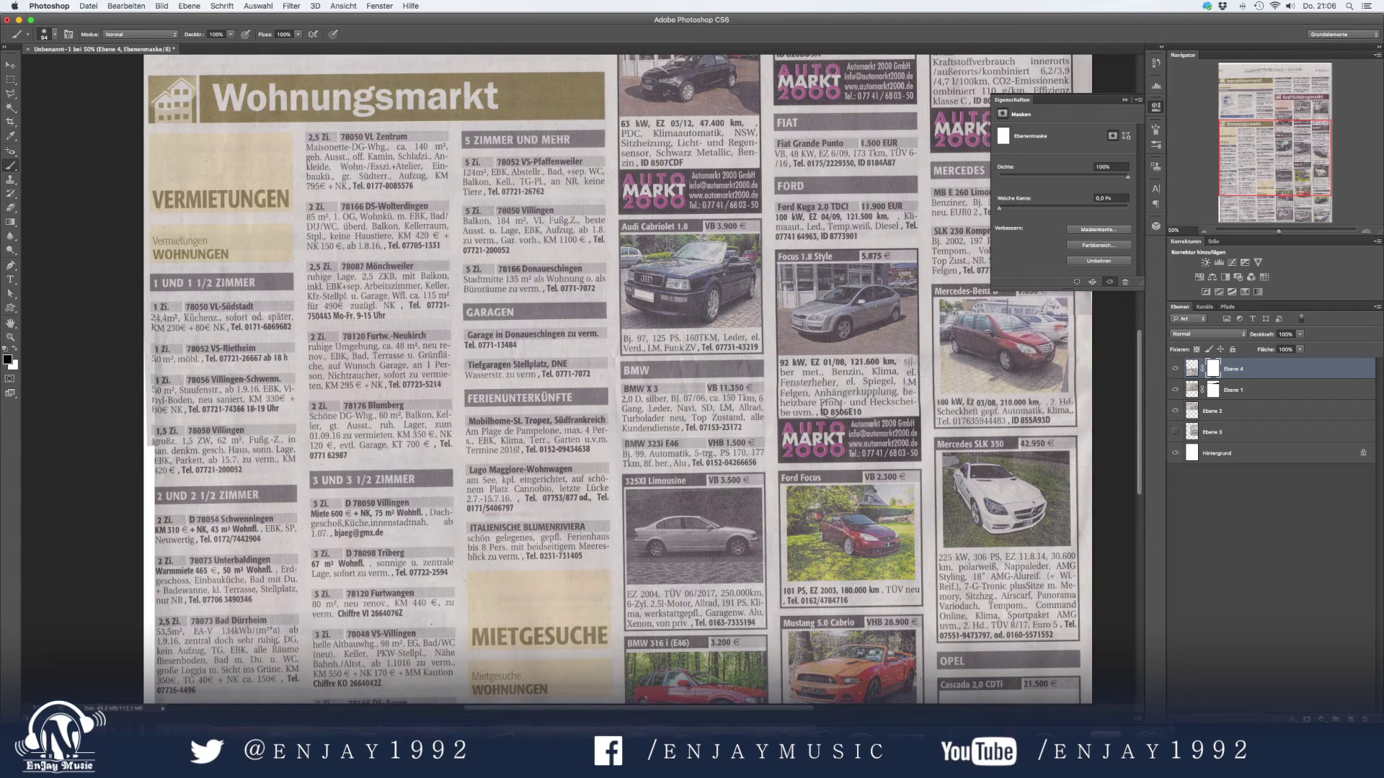
drag(696, 395, 718, 420)
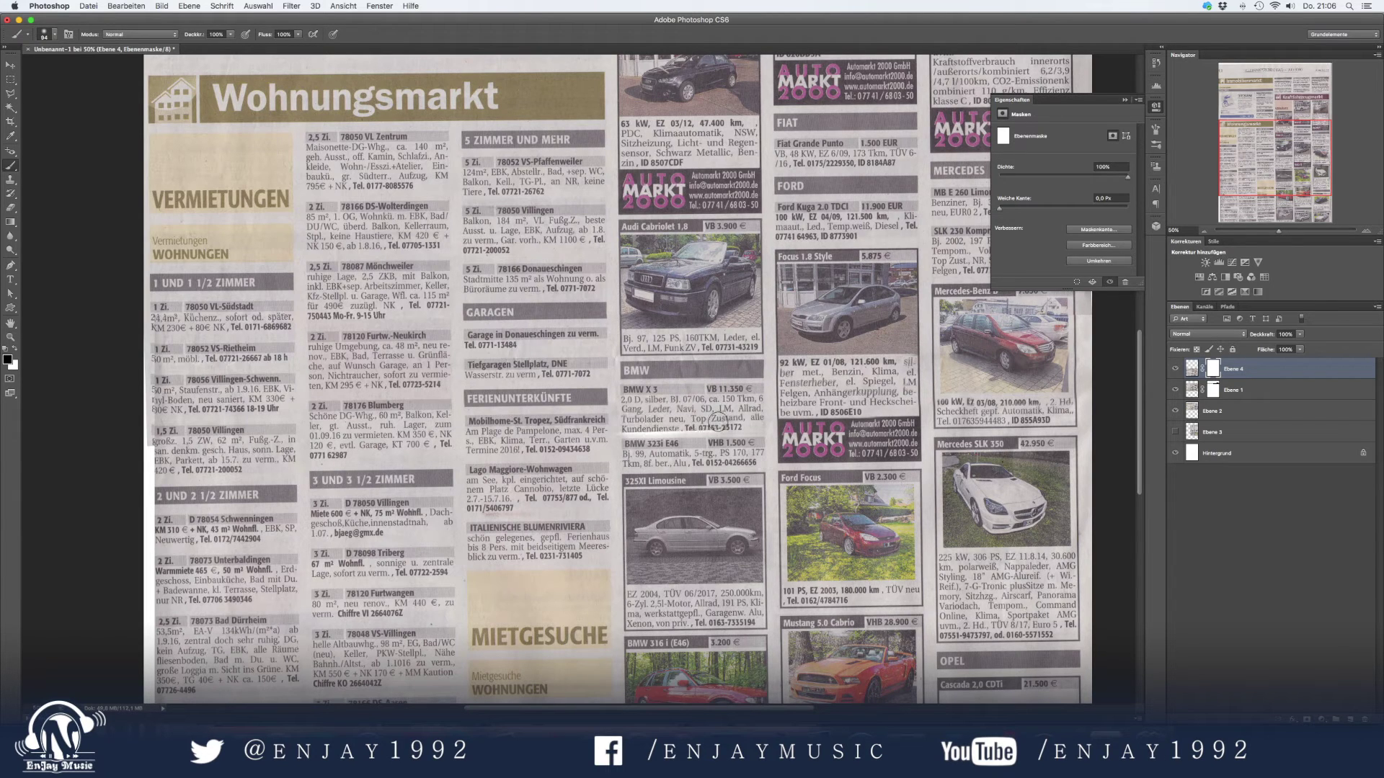
drag(754, 426, 687, 438)
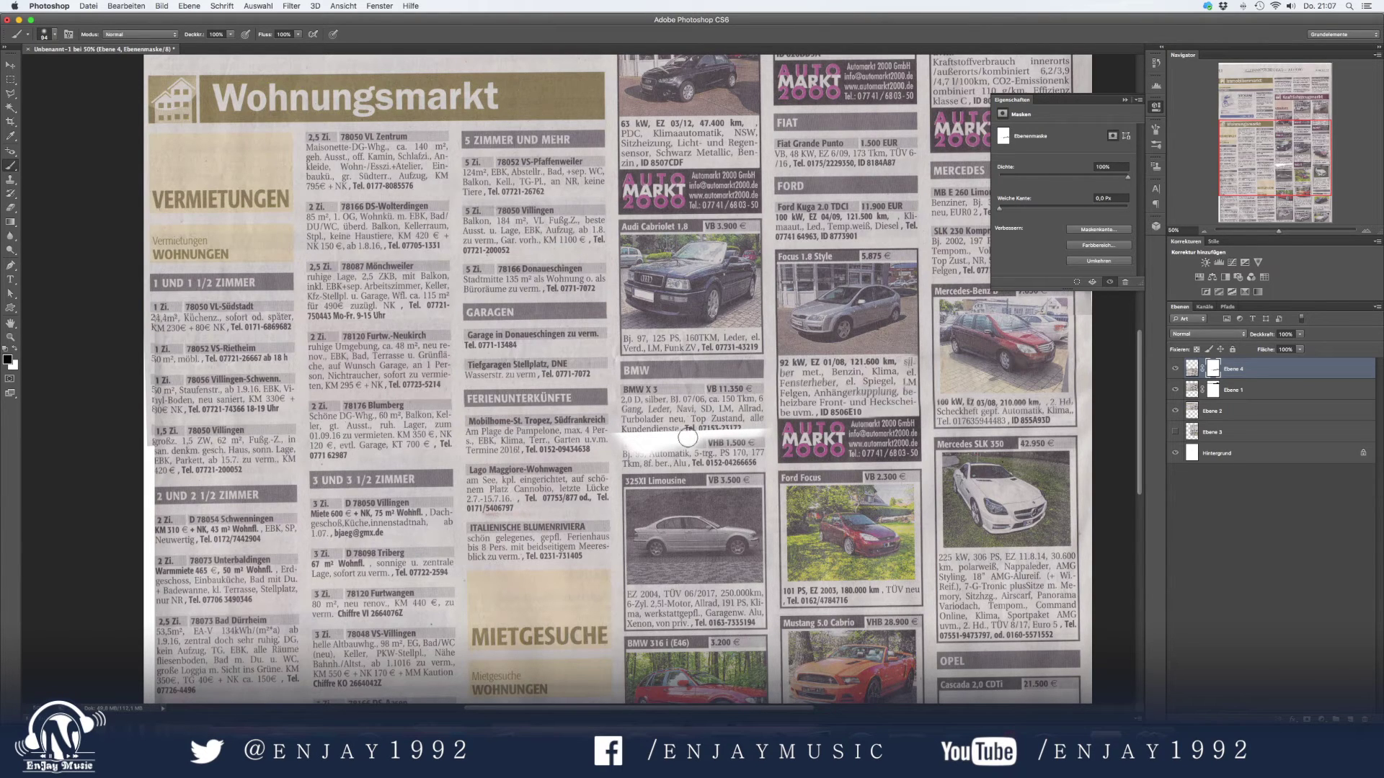
Restore the BMW 323i E46 header with white and mask the Mercedes-Benz ad's phone line.
key(x)
mouse_move(669, 447)
mouse_down()
mouse_move(631, 434)
mouse_move(752, 436)
mouse_up()
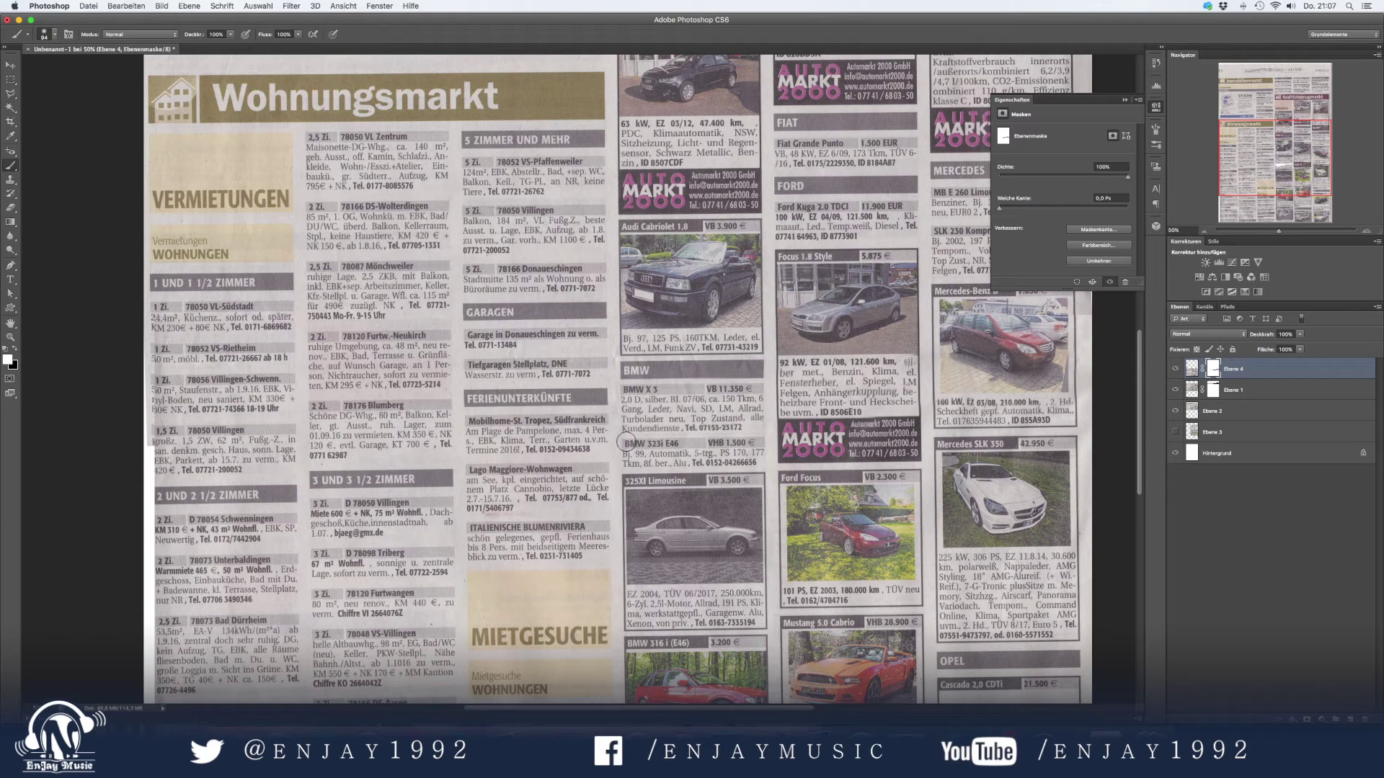
mouse_move(1081, 426)
mouse_down()
mouse_move(945, 428)
mouse_move(1073, 427)
mouse_up()
key(x)
key(x)
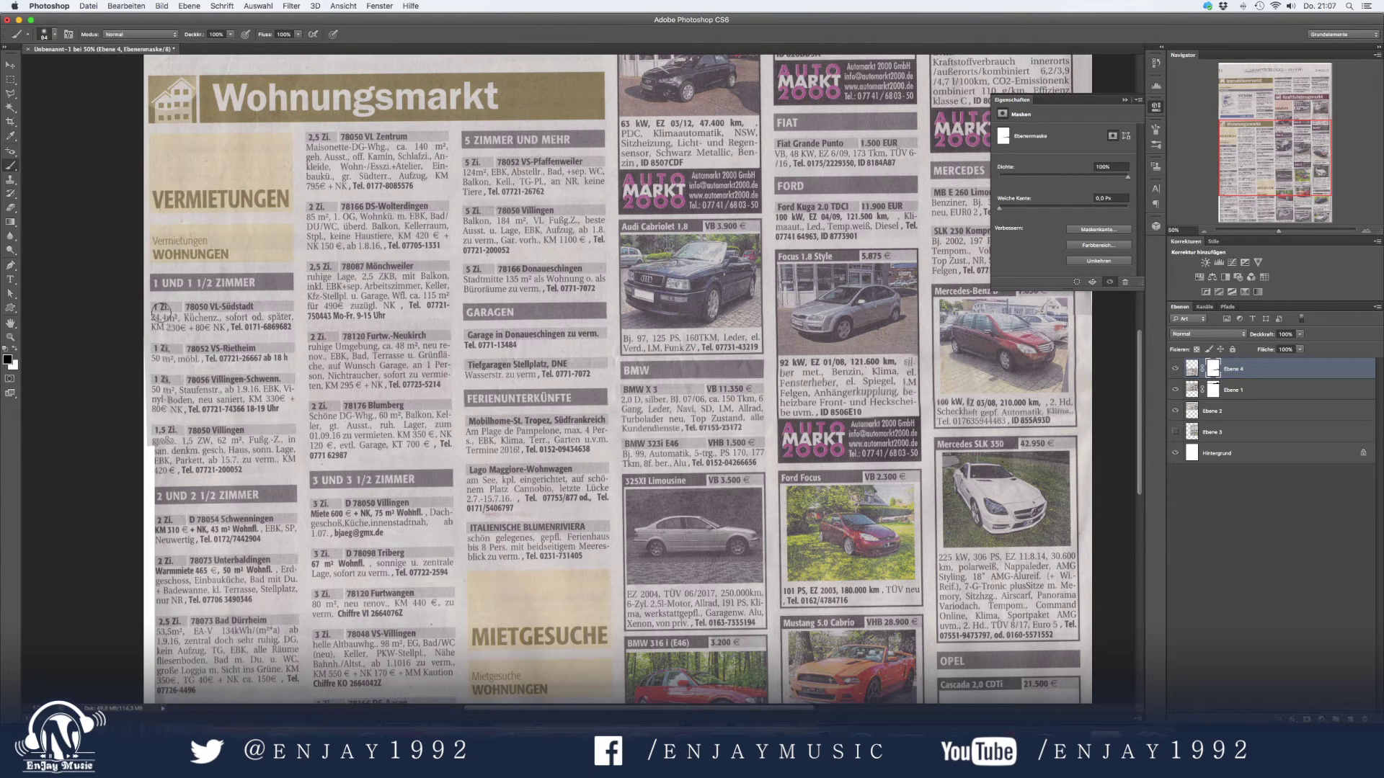
Clean up the Villingen, 78050 VL-Südstadt and 1,5 Zi. ads, then zoom out to the full page.
drag(160, 364, 246, 377)
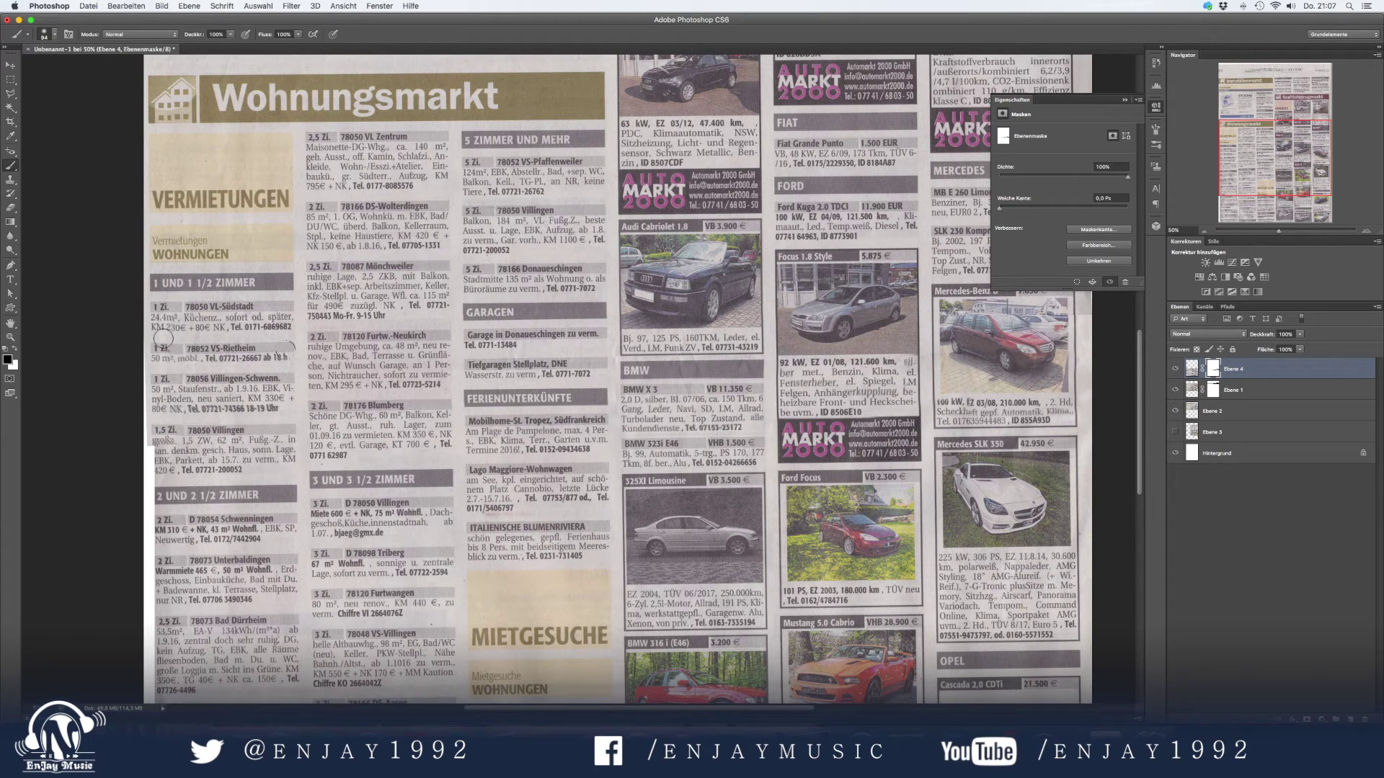
mouse_move(200, 306)
mouse_down()
mouse_move(261, 315)
mouse_move(162, 347)
mouse_up()
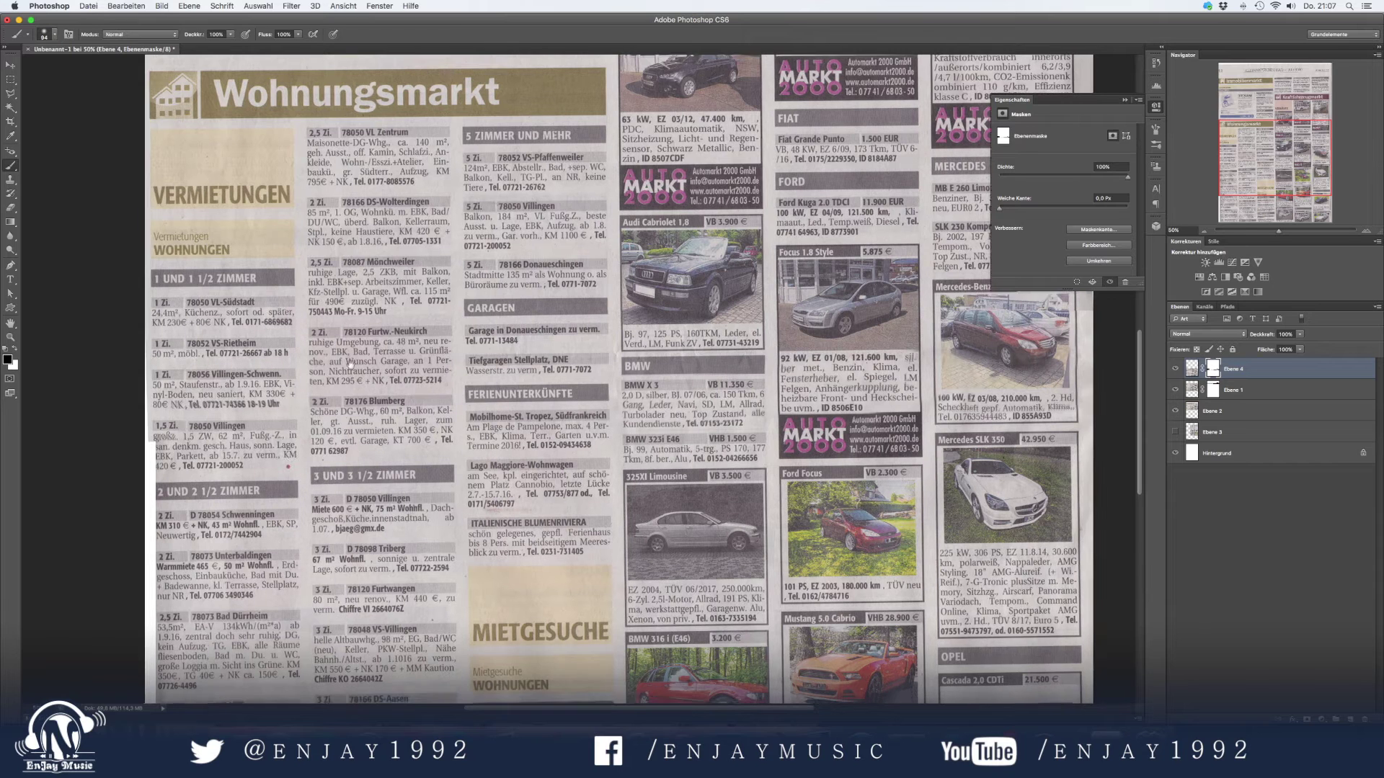
scroll(277, 378, down, 5)
scroll(267, 346, left, 3)
drag(239, 314, 266, 317)
key(x)
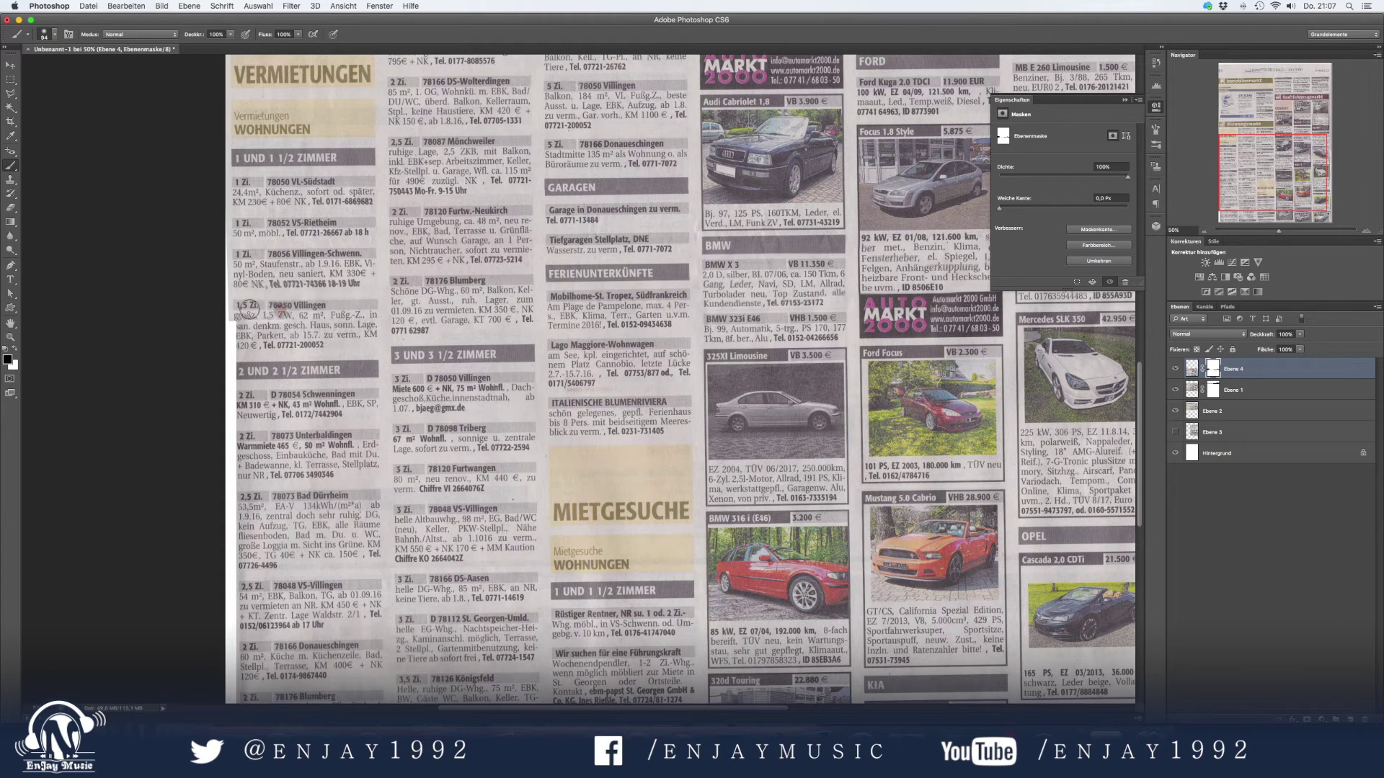
drag(273, 323, 354, 329)
drag(665, 472, 442, 293)
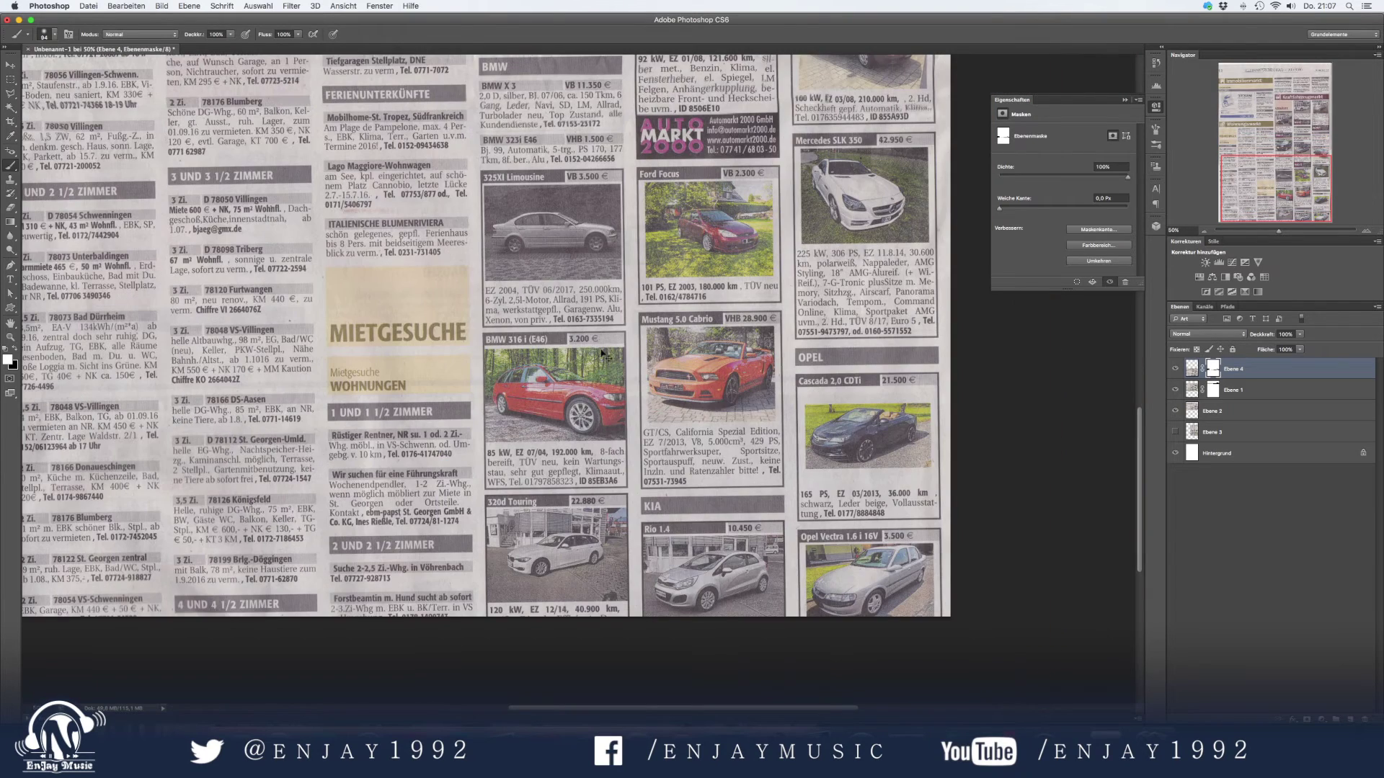
key(ctrl+minus)
key(ctrl+minus)
key(ctrl+minus)
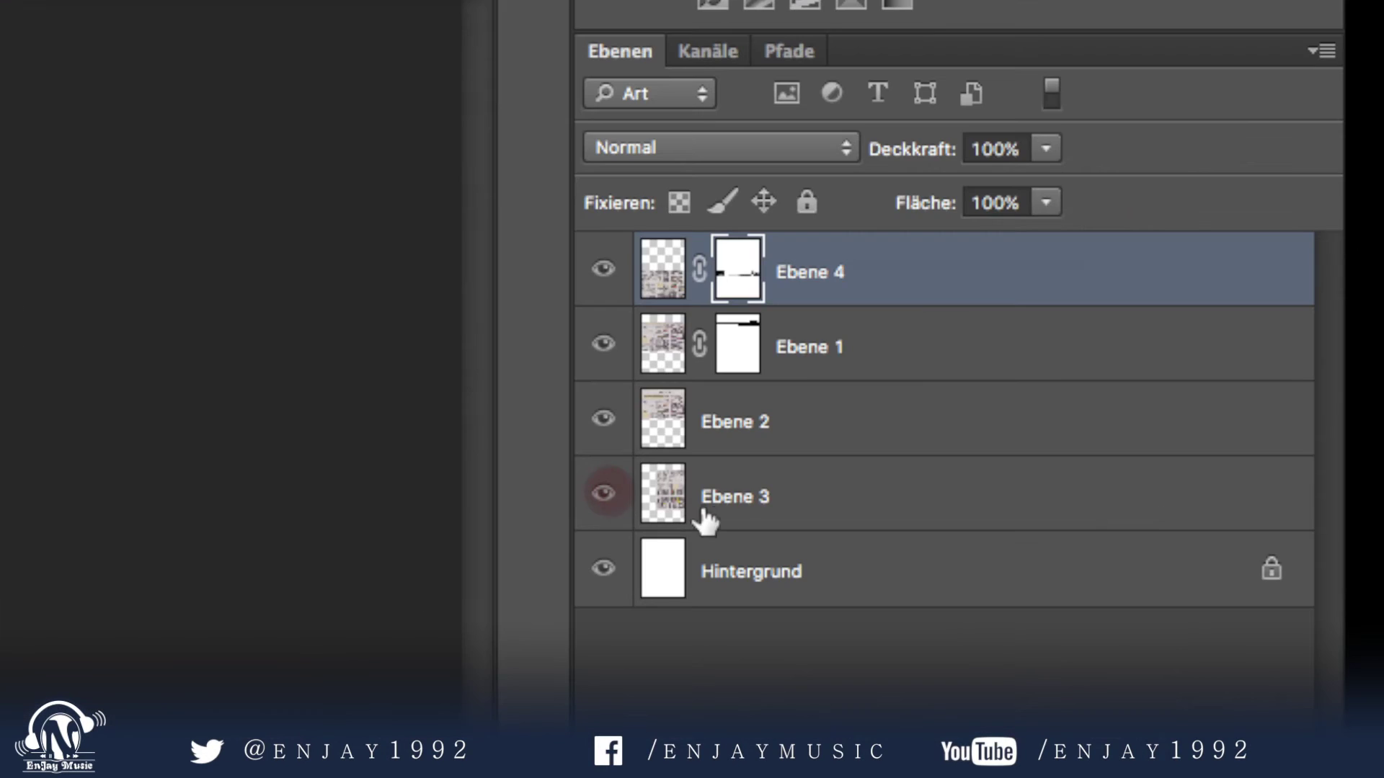
Move Ebene 3 to the top of the layer stack, trying and cancelling a rotation.
drag(1212, 432, 1213, 360)
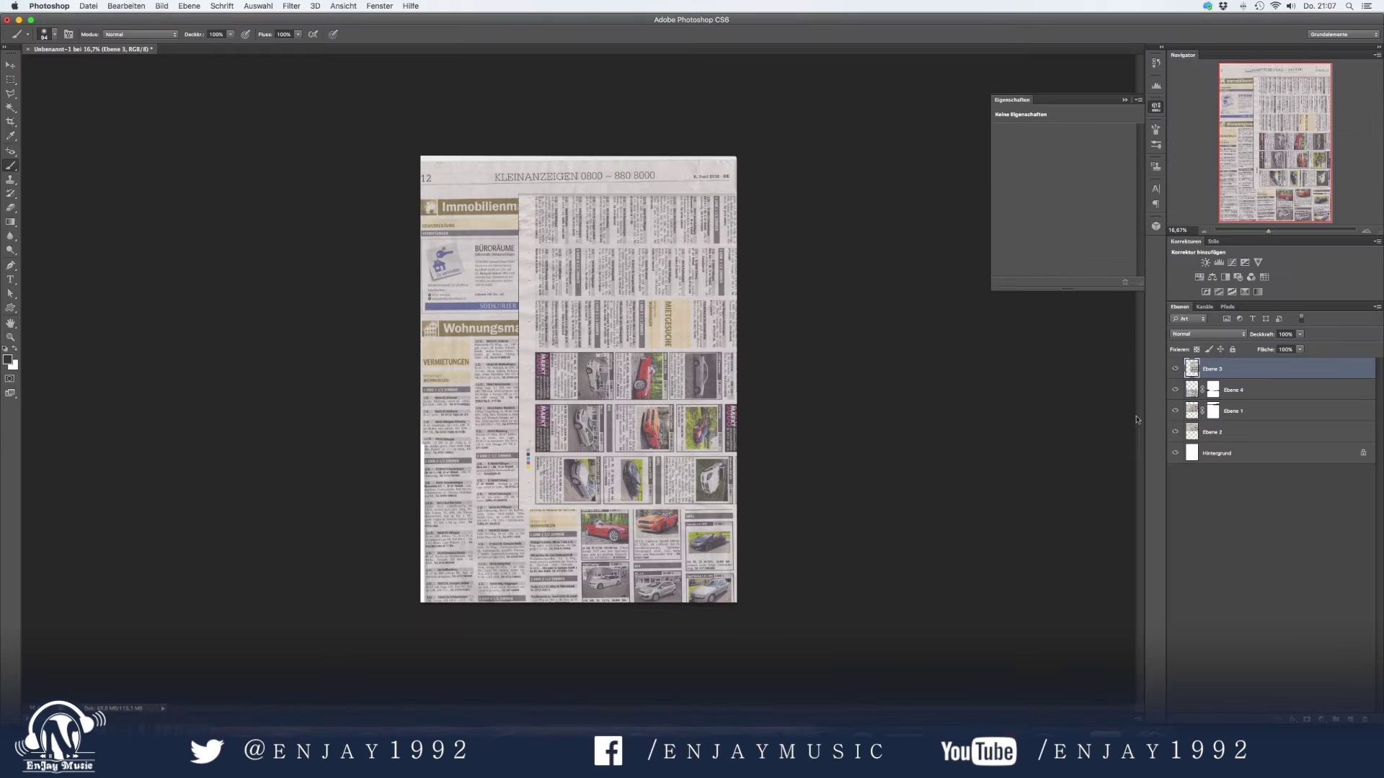
key(ctrl+t)
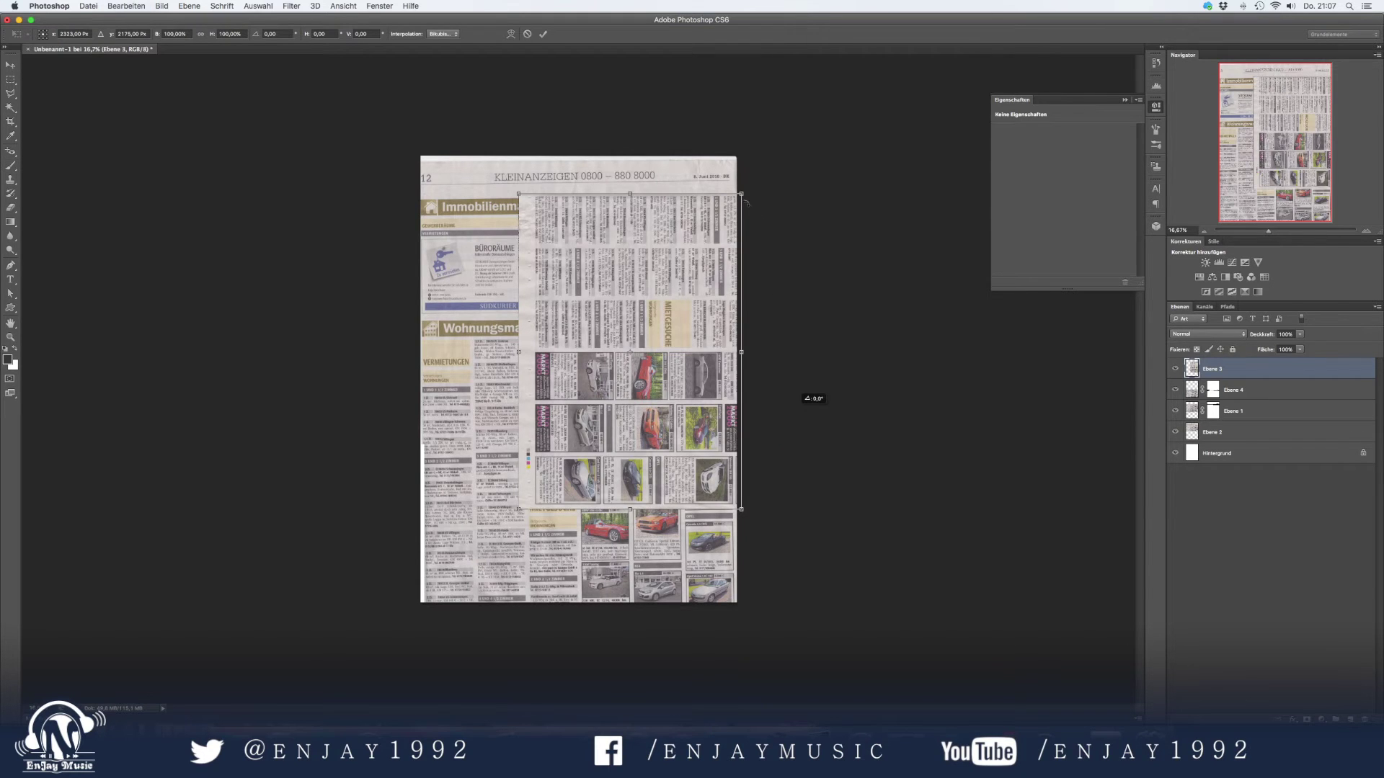
drag(746, 202, 730, 188)
key(Escape)
key(b)
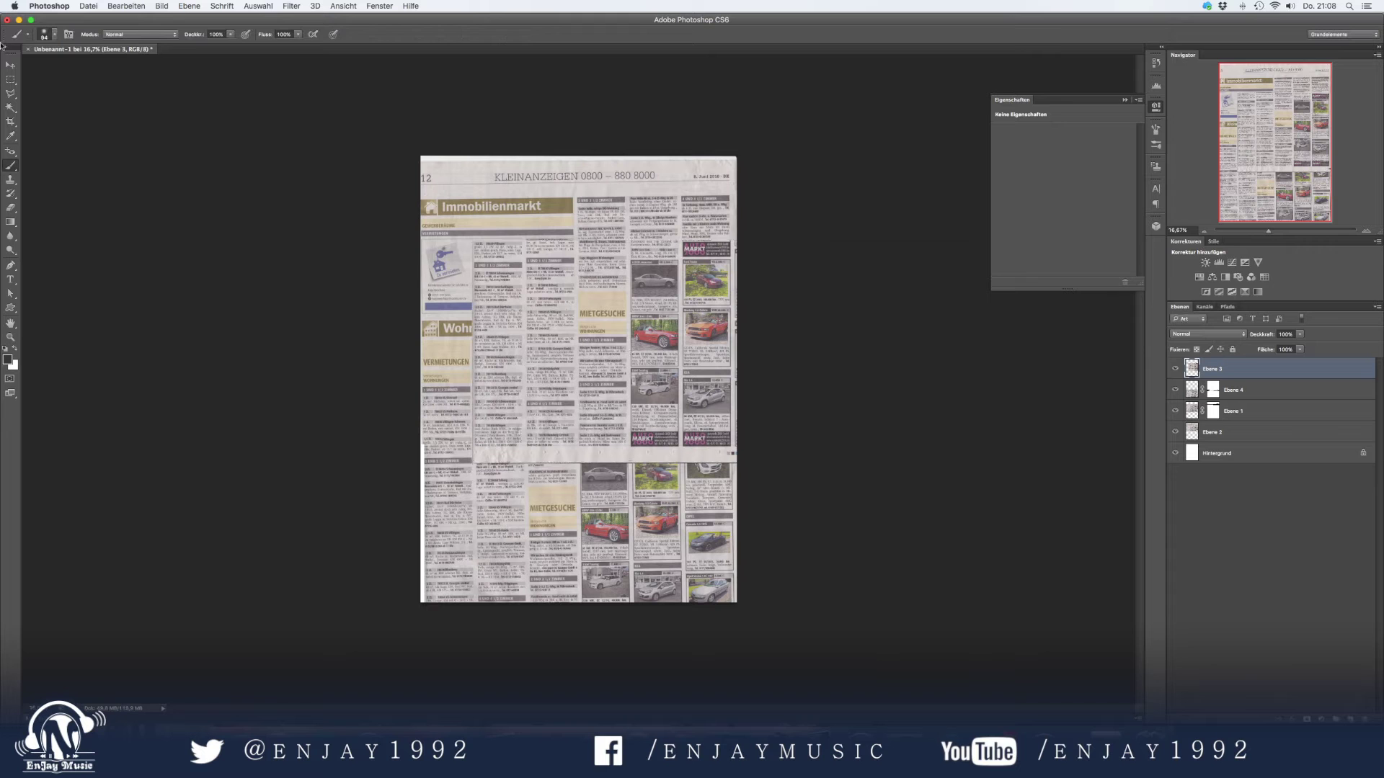
key(v)
click(161, 6)
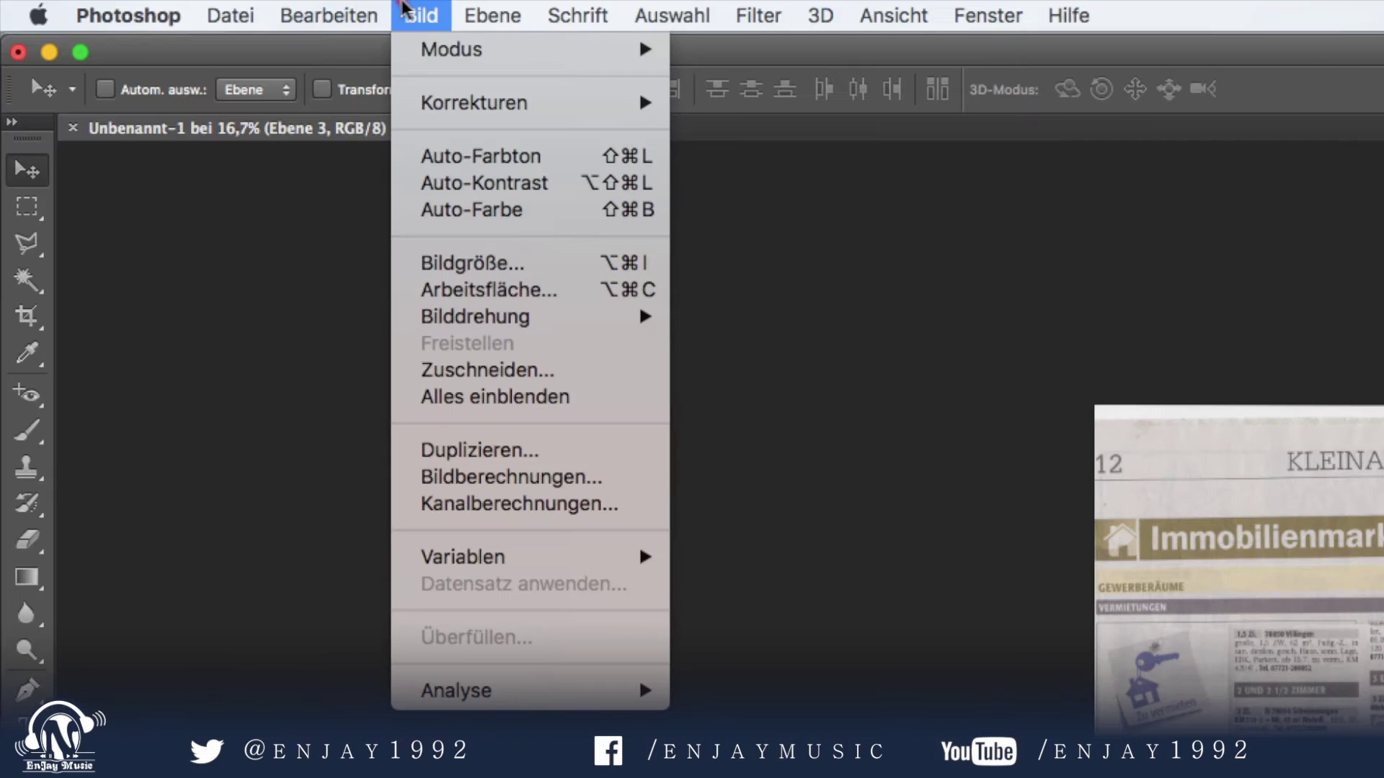
In the Arbeitsfläche dialog, anchor the image top-centre and select the Höhe field.
click(474, 293)
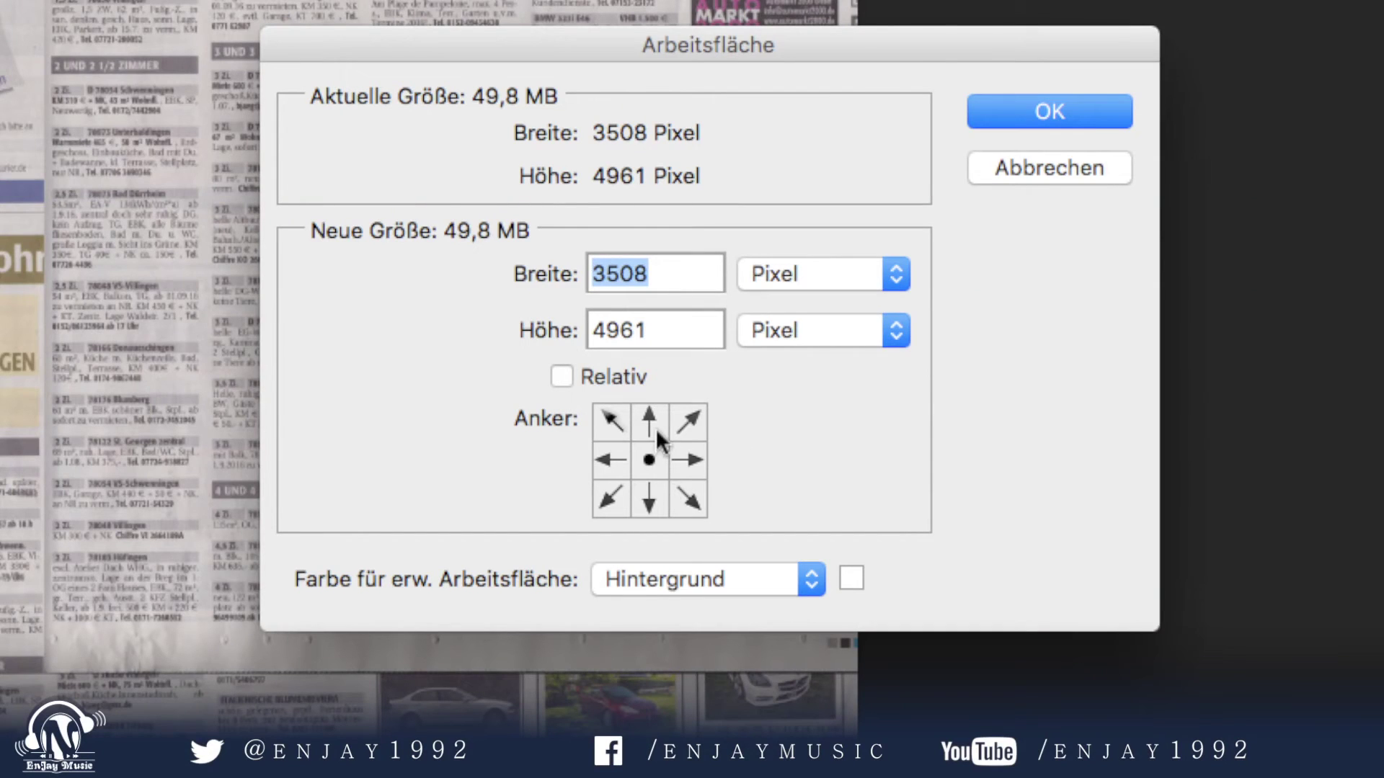
click(652, 425)
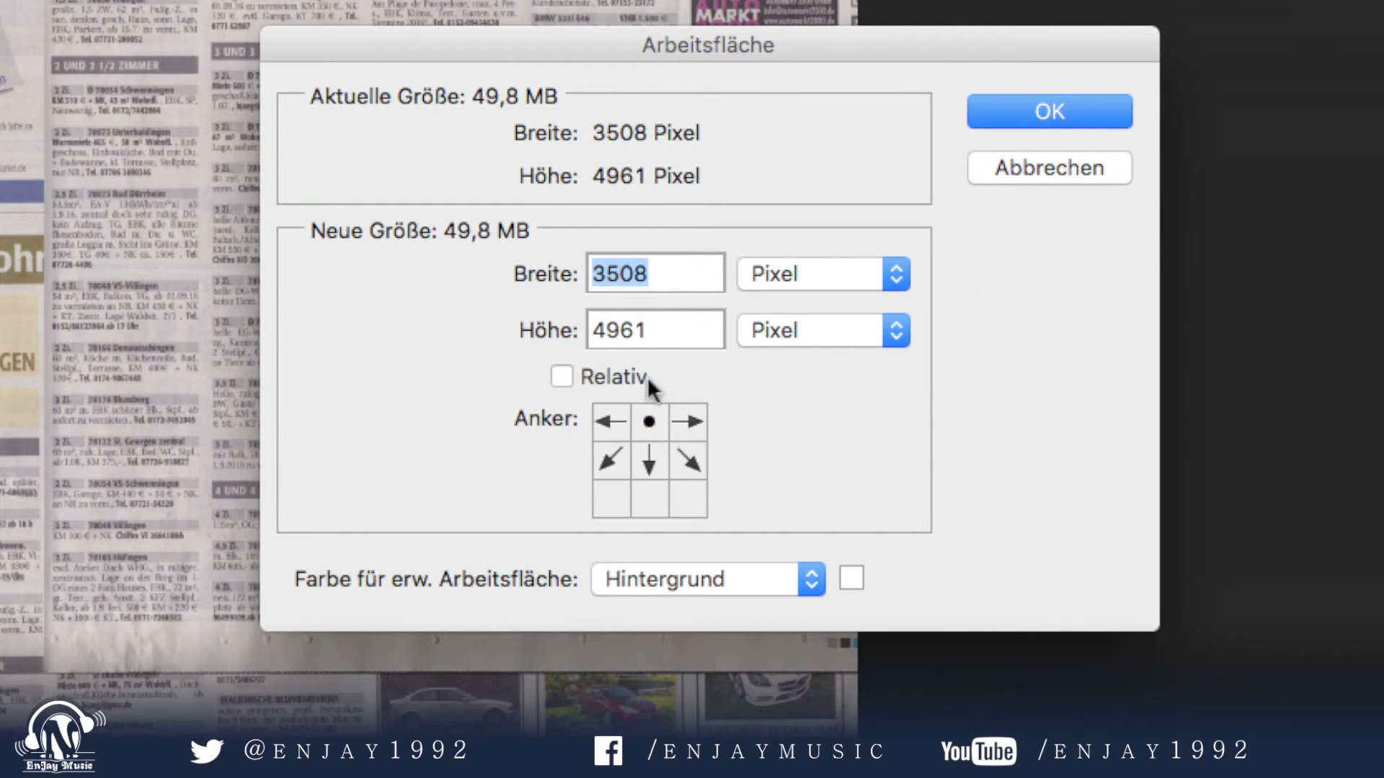
click(676, 326)
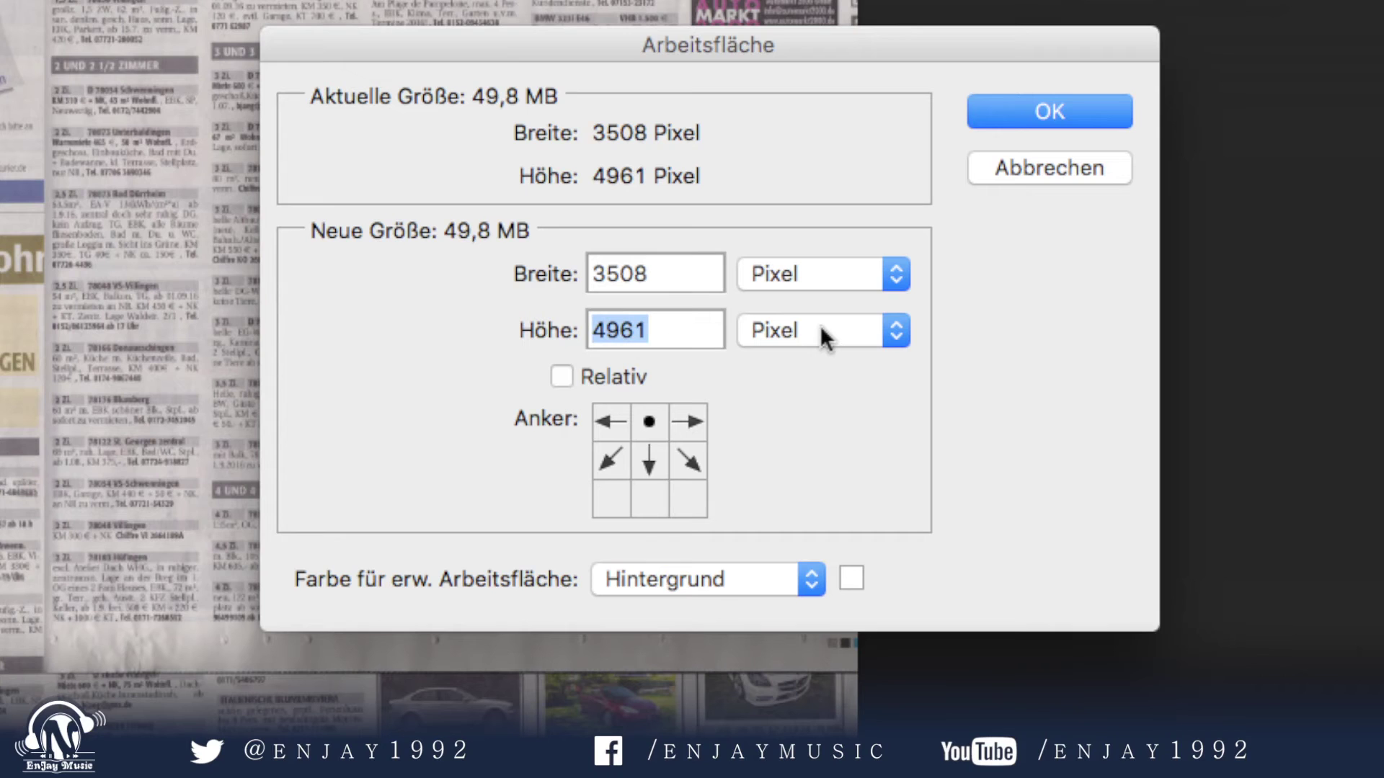
Set the canvas height to 5500 and move the Ebene 3 scan to the page bottom.
text(5500)
key(Return)
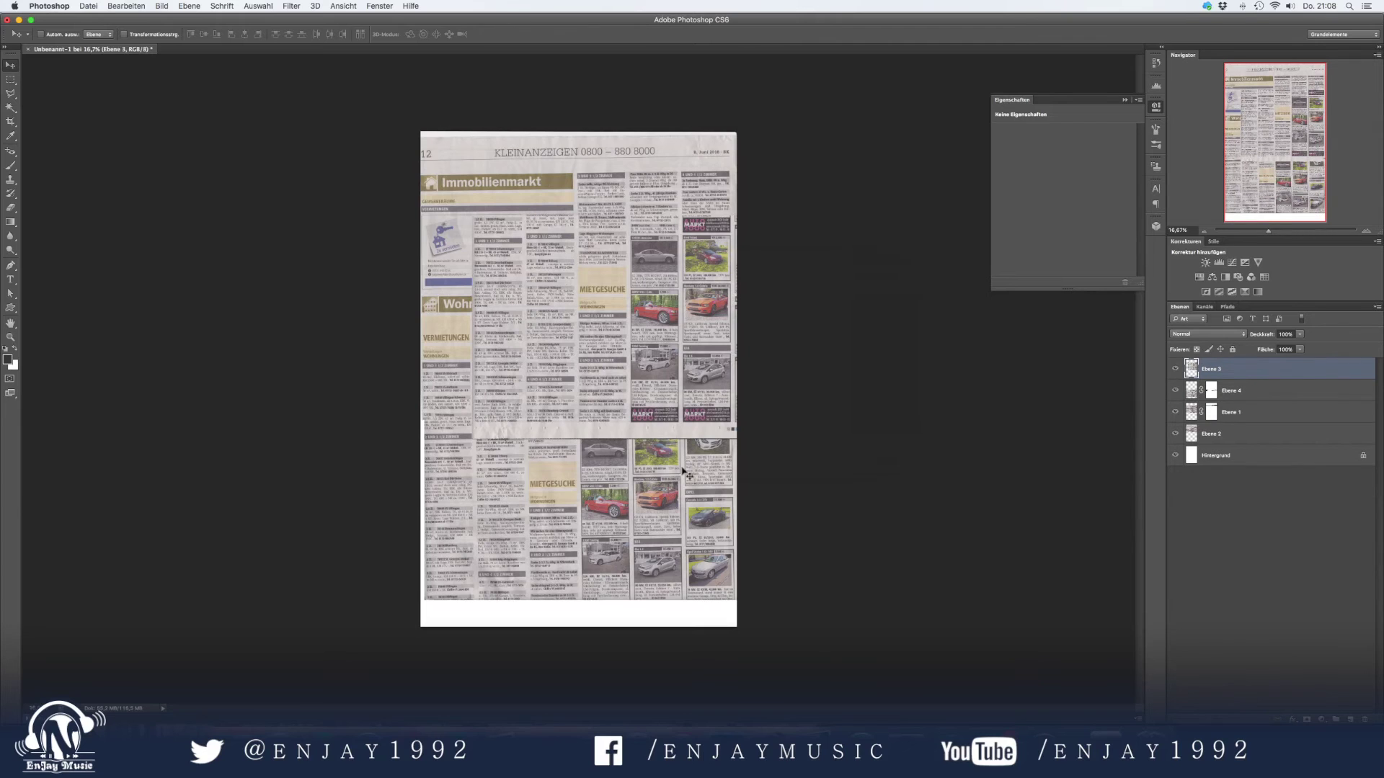
scroll(688, 475, up, 1)
scroll(607, 277, down, 5)
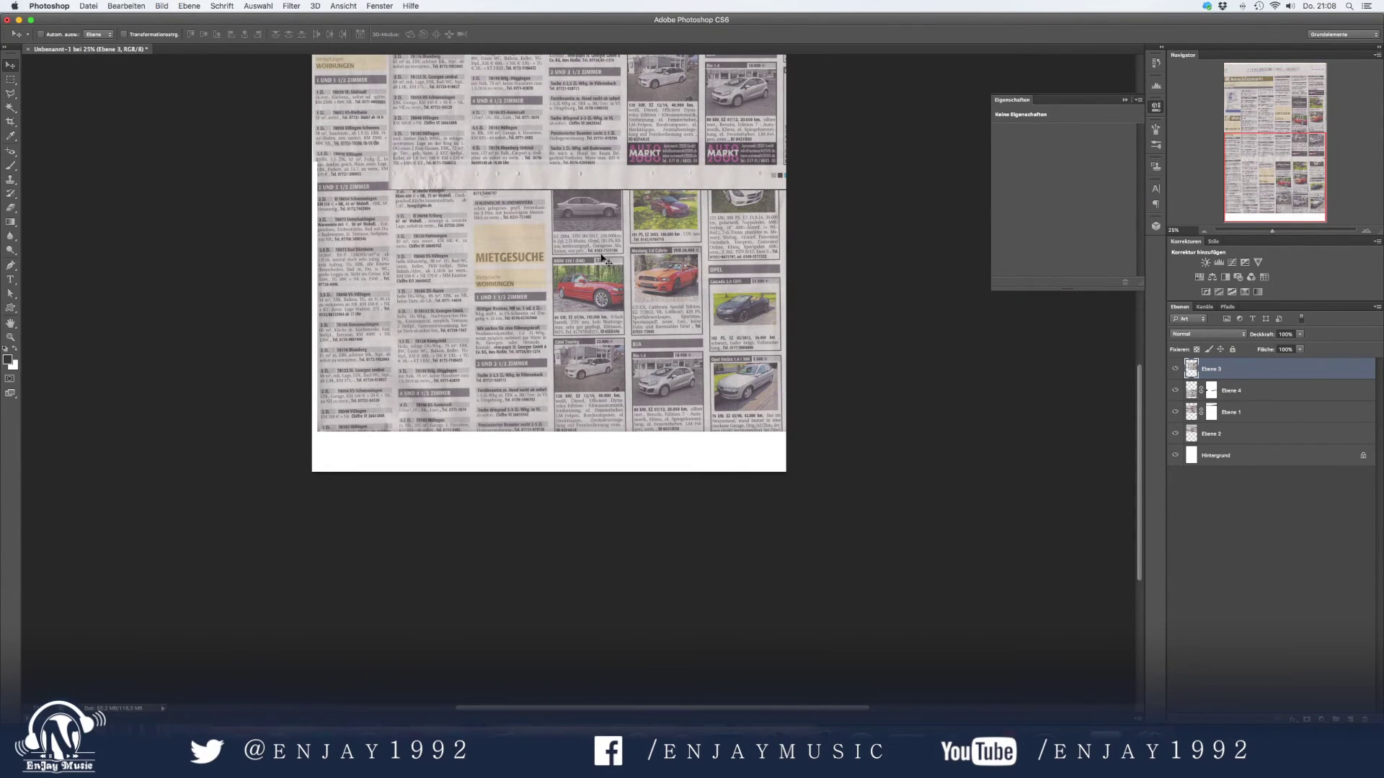
mouse_move(607, 130)
mouse_down()
mouse_move(596, 428)
mouse_move(586, 307)
mouse_up()
Set Ebene 3's opacity to 50%.
click(1299, 335)
drag(1299, 345, 1262, 345)
drag(922, 189, 977, 189)
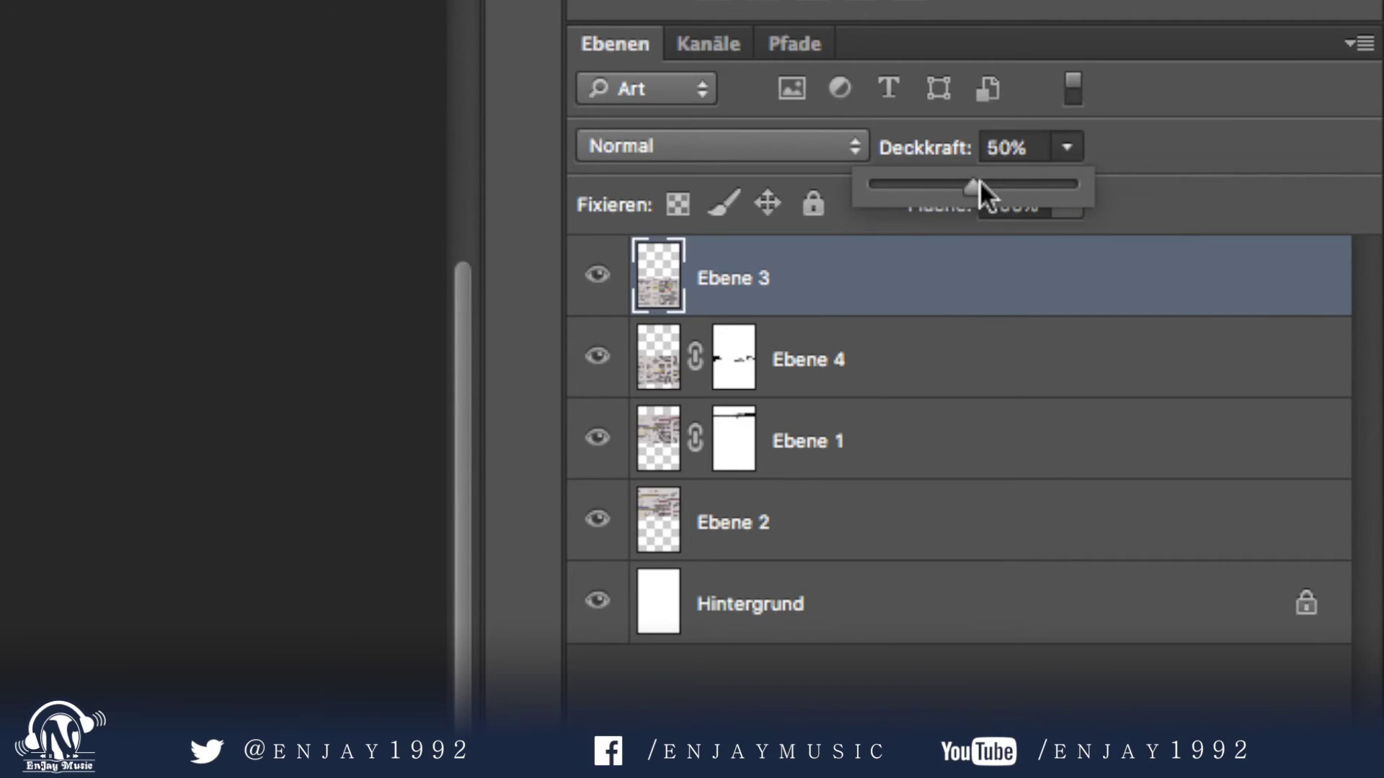
drag(802, 346, 846, 390)
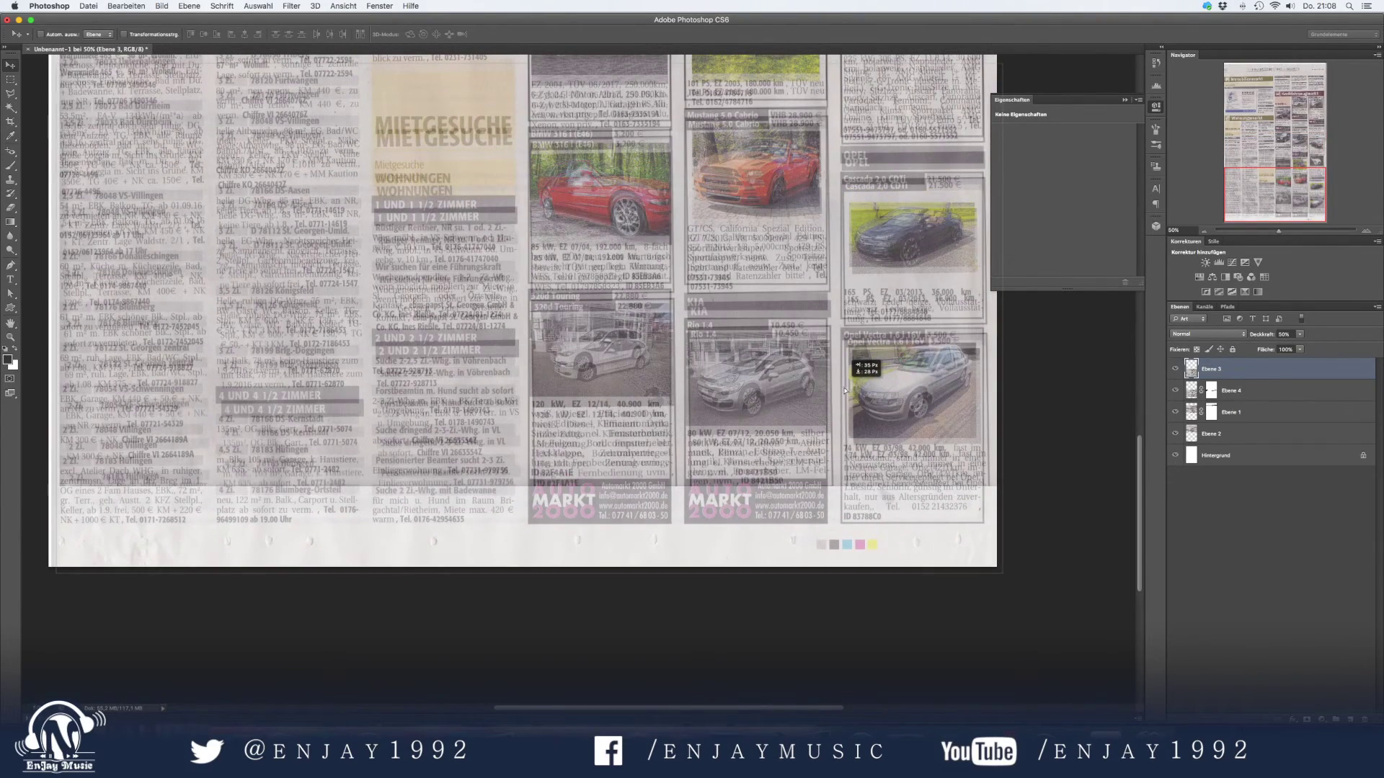
Nudge Ebene 3 into alignment and rotate it about -0.6° to match the scan.
drag(856, 393, 857, 393)
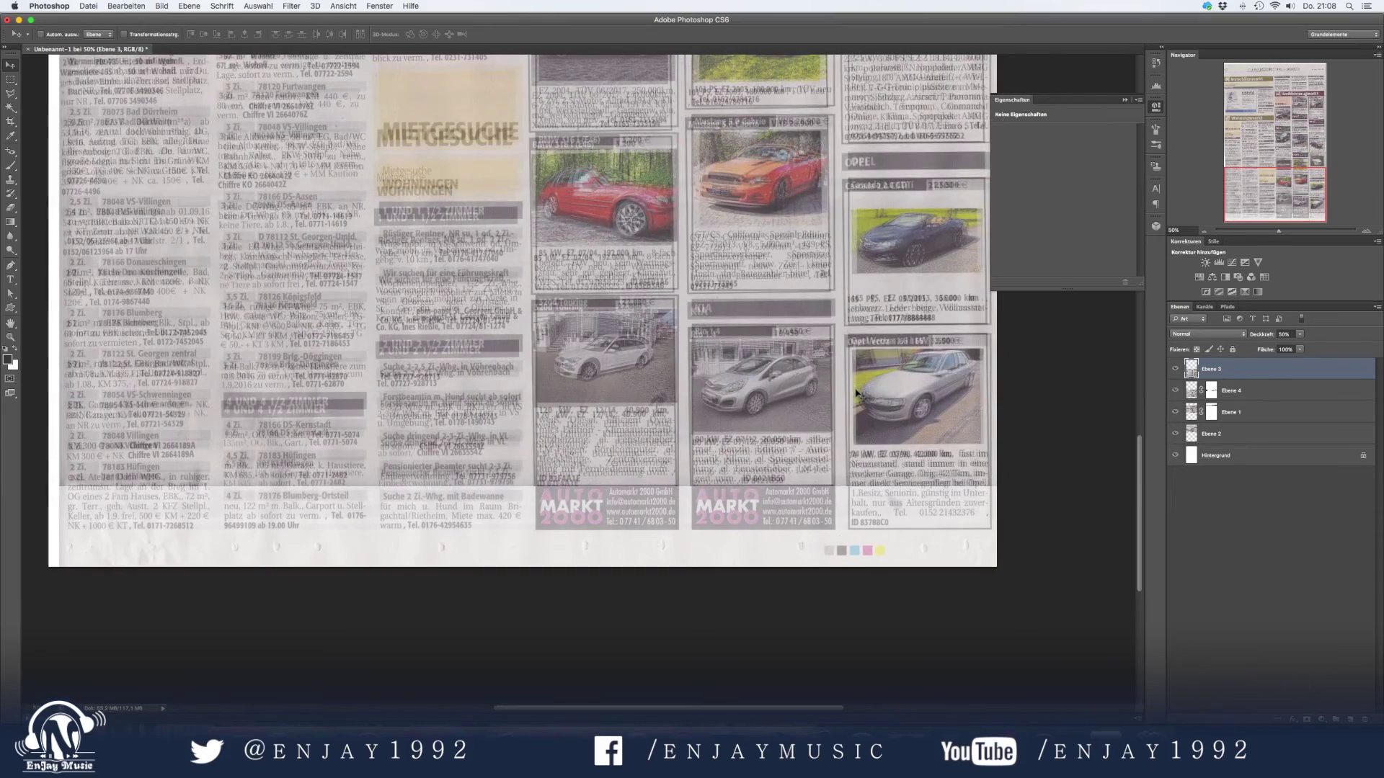
key(Down)
key(Left)
key(Left)
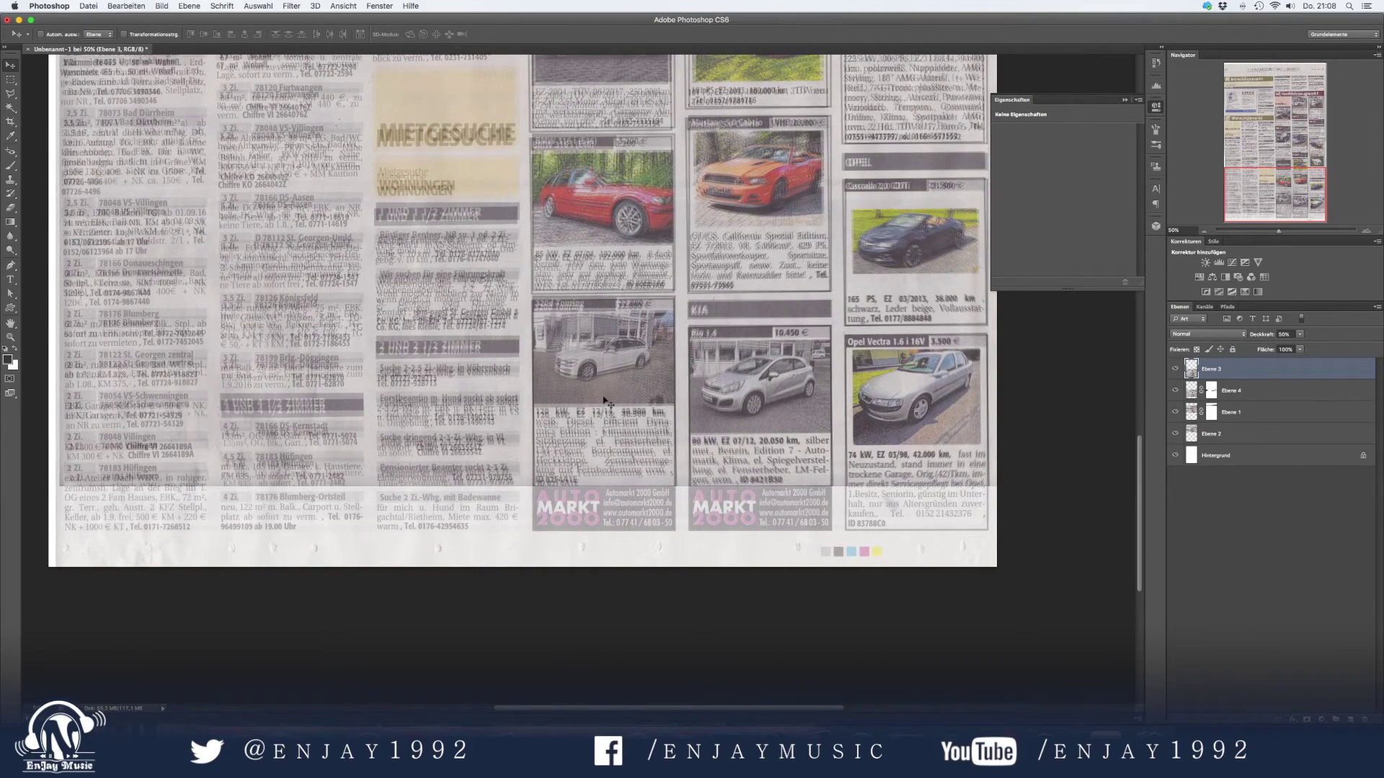
key(super+minus)
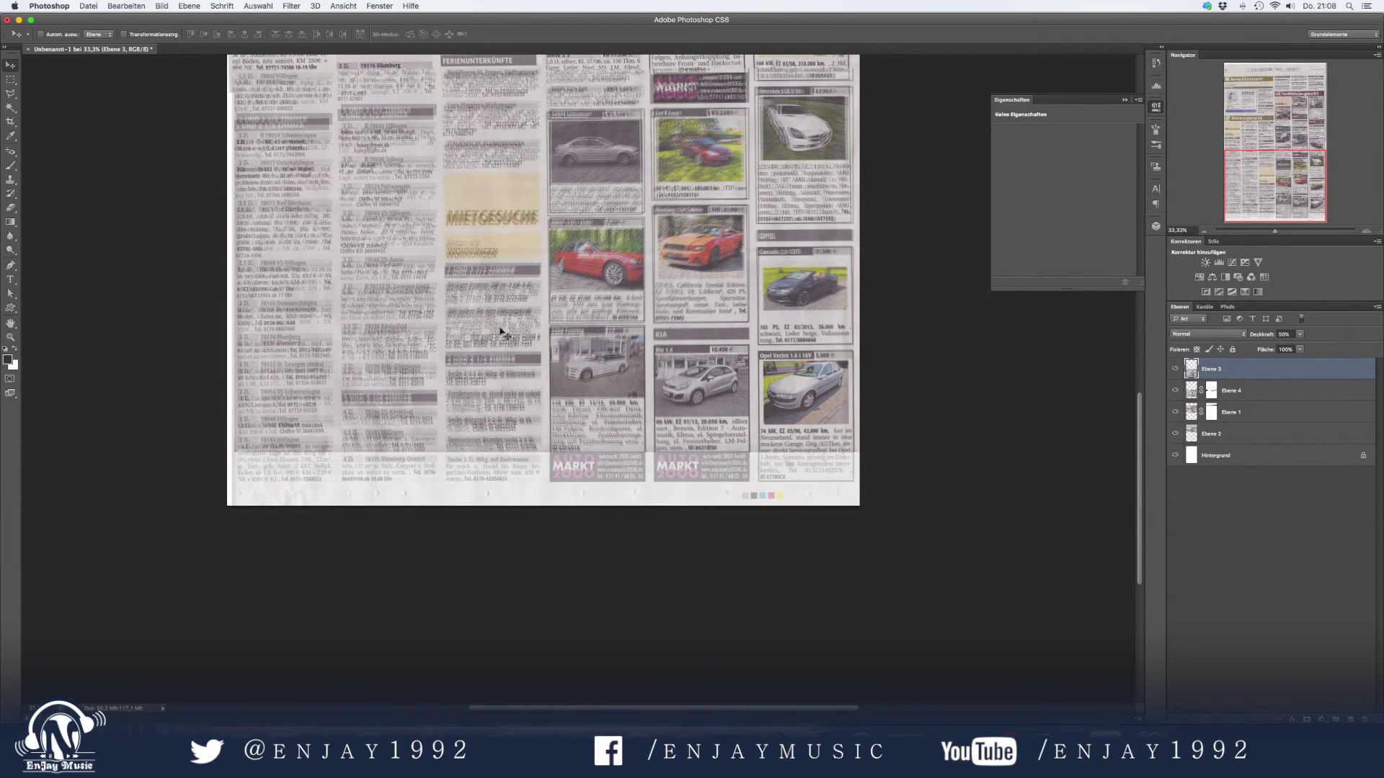
key(Down)
key(super+t)
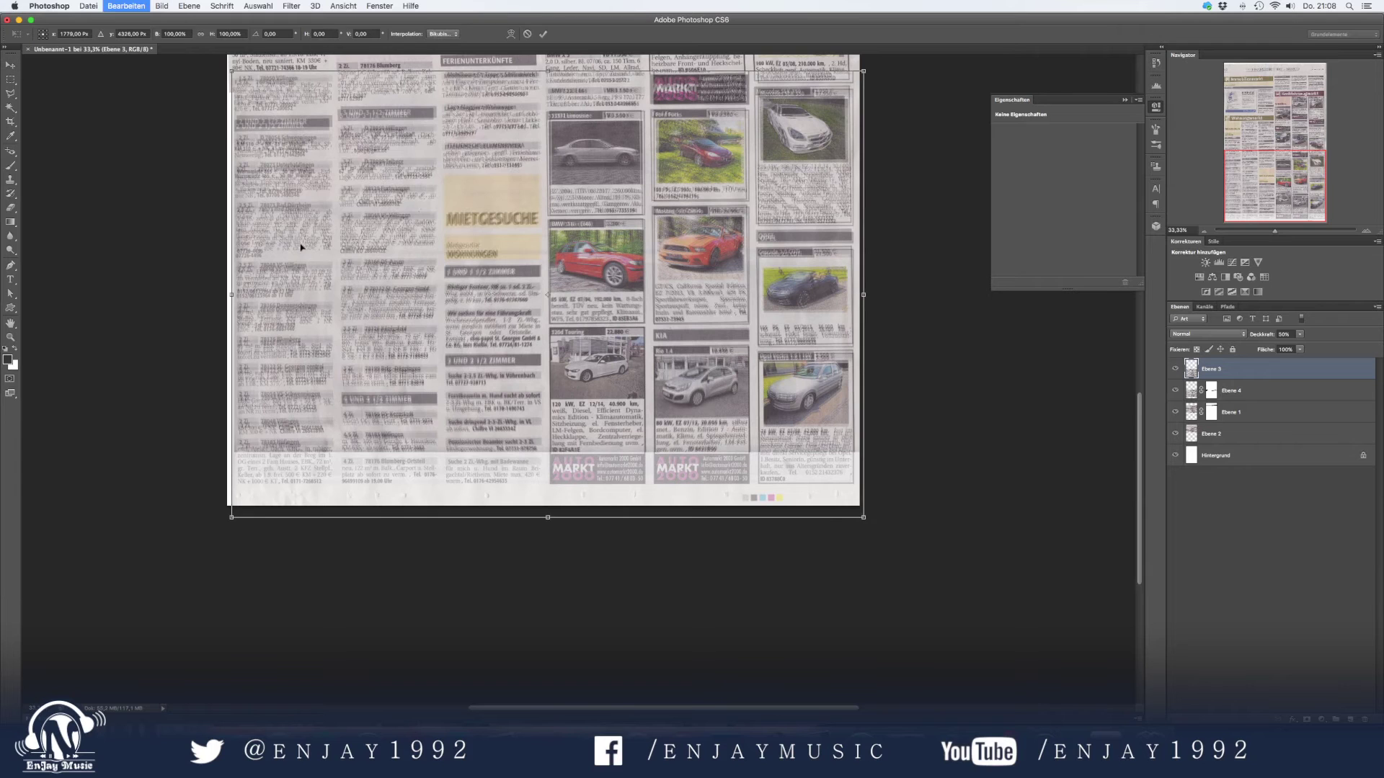
drag(176, 203, 176, 205)
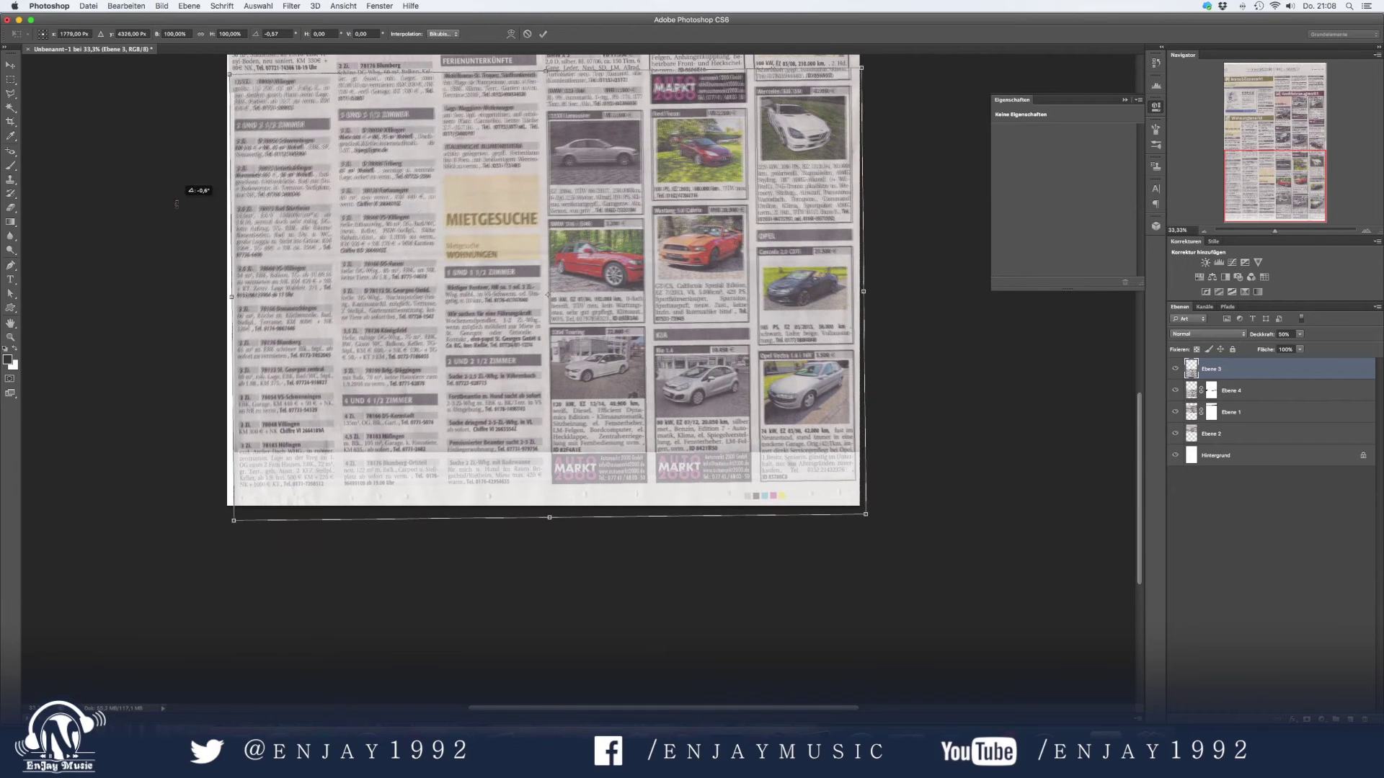
key(Return)
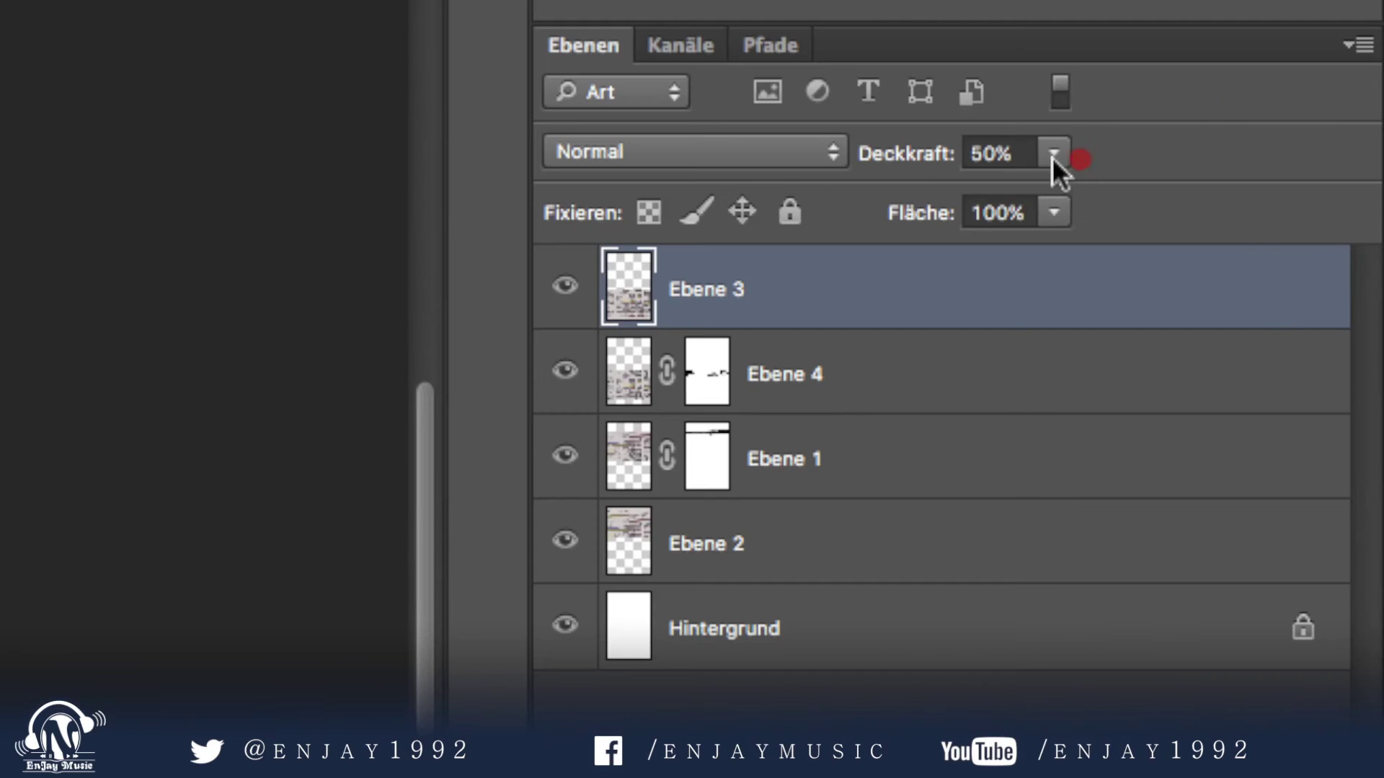
Restore Ebene 3 to 100% opacity and add a layer mask to it.
click(1300, 337)
drag(1301, 344, 1349, 348)
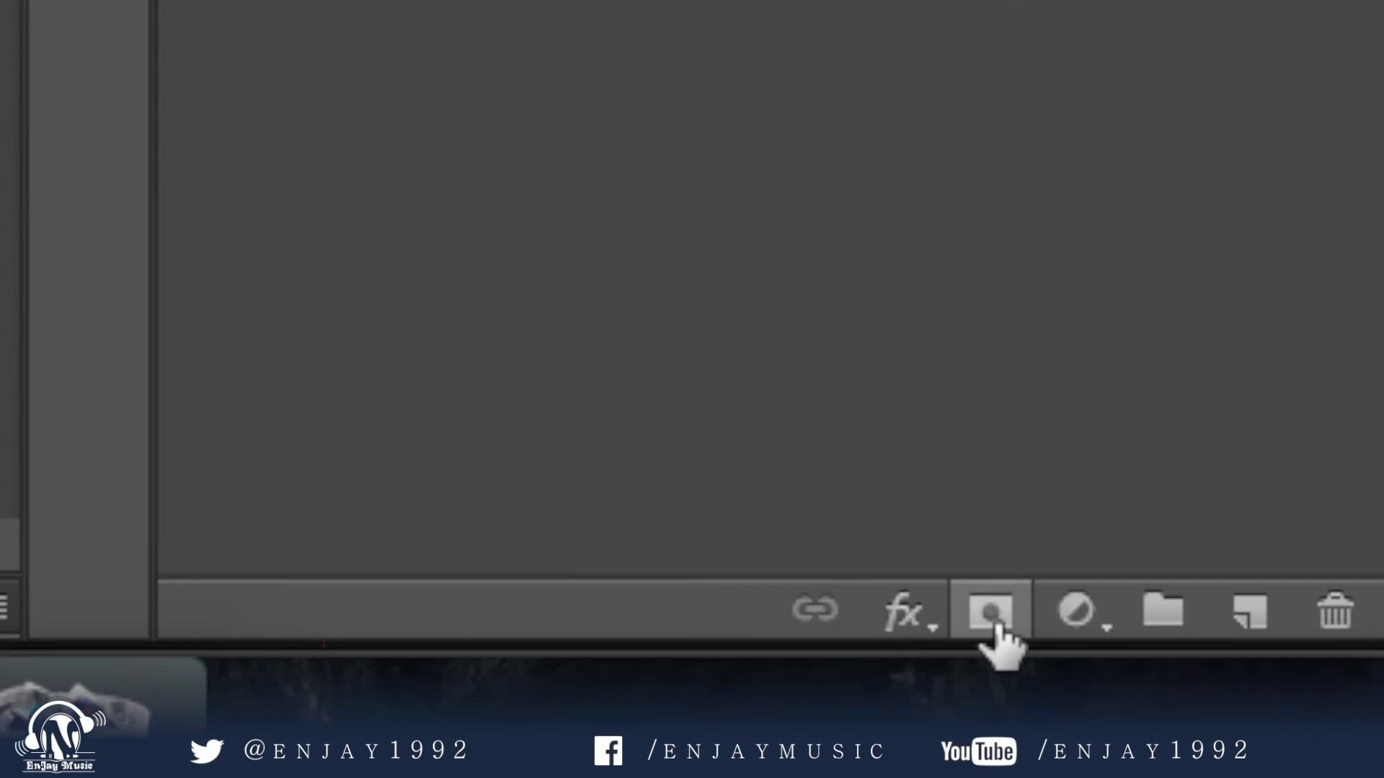
click(1306, 719)
scroll(365, 261, up, 5)
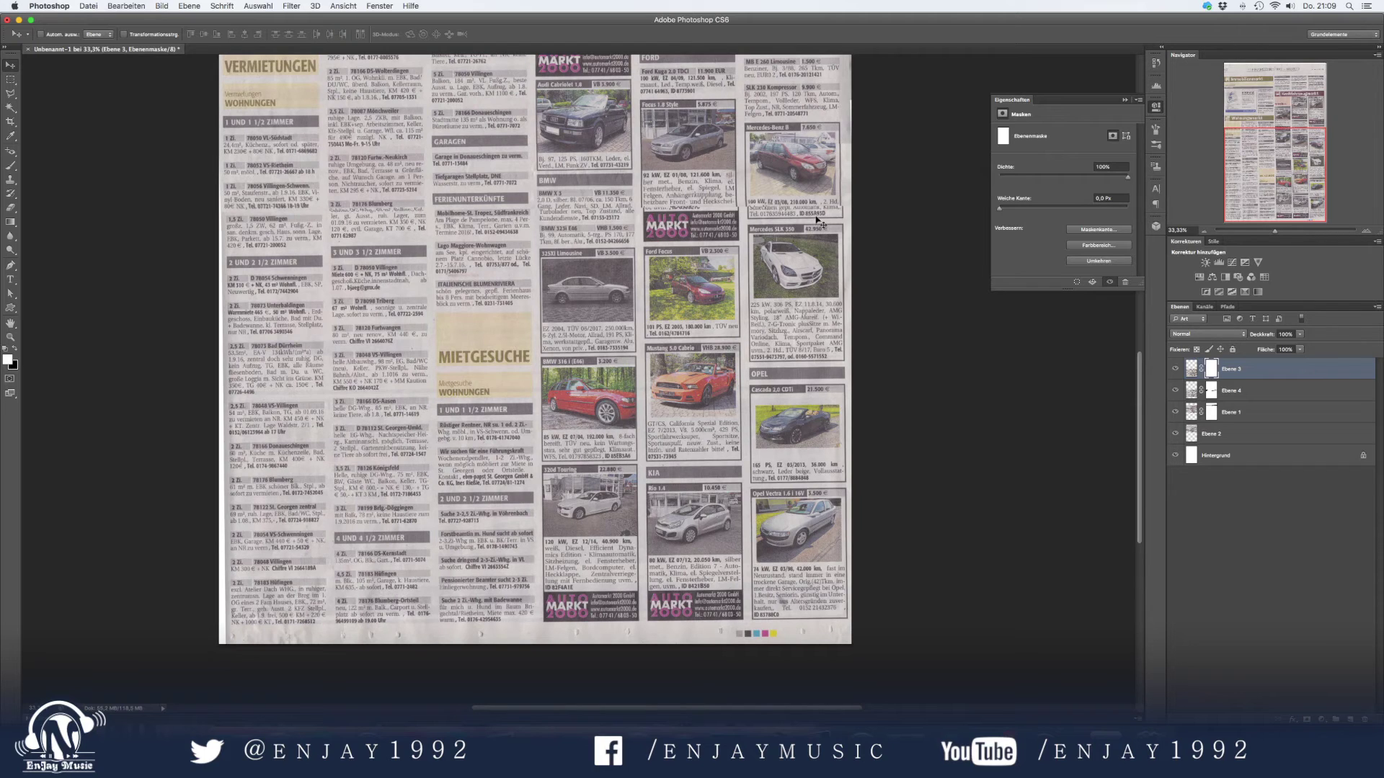
click(1175, 368)
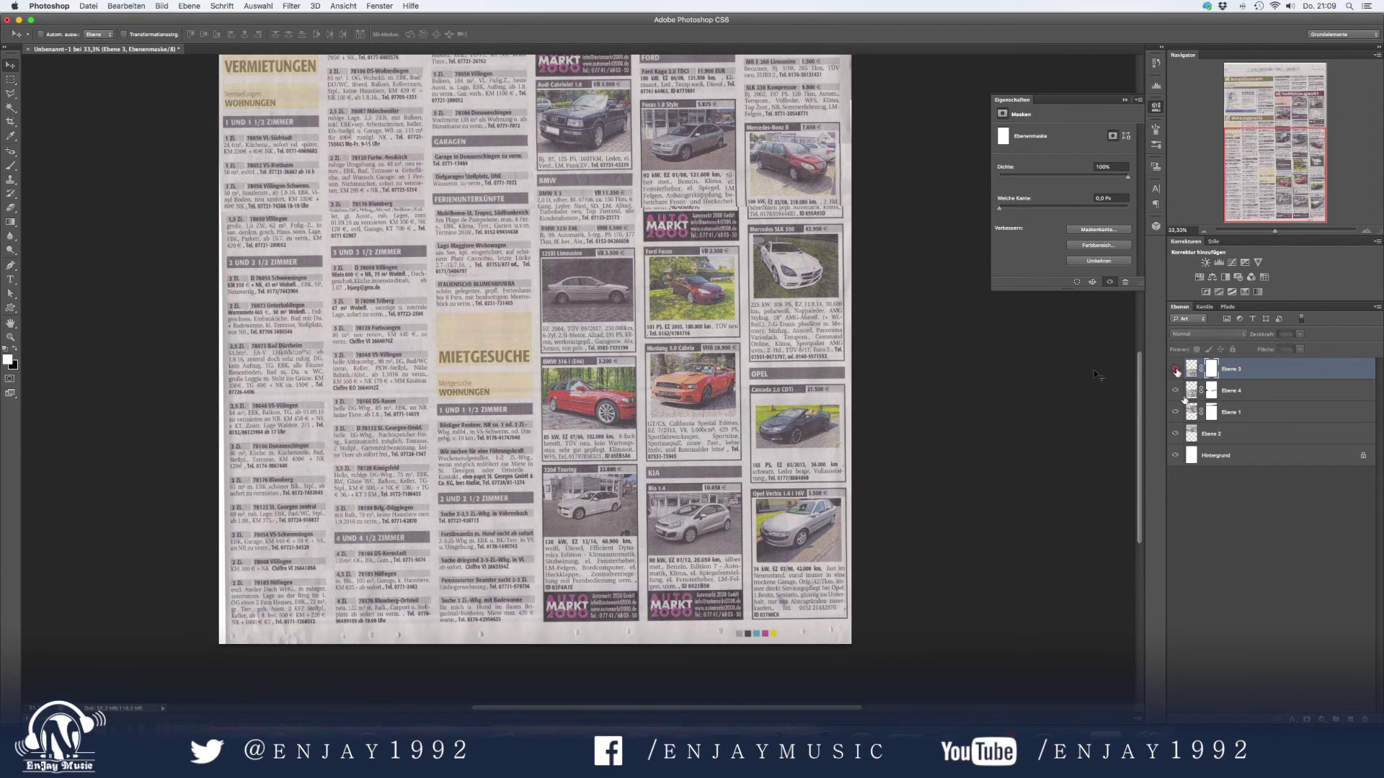
Paint black on the mask along the seam at the AUTO MARKT logo and BMW ad.
key(b)
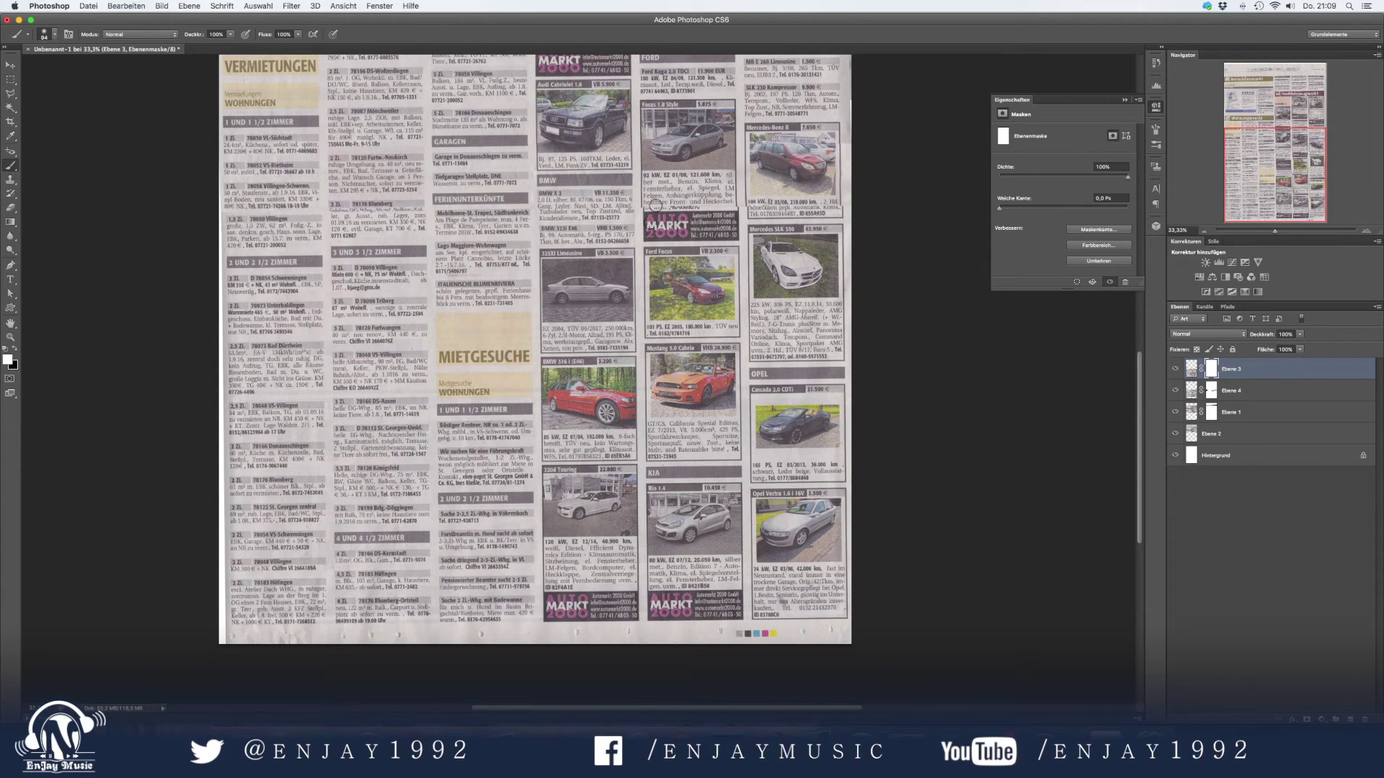
key(x)
drag(649, 206, 681, 214)
mouse_move(644, 228)
mouse_down()
mouse_move(738, 214)
mouse_move(719, 211)
mouse_up()
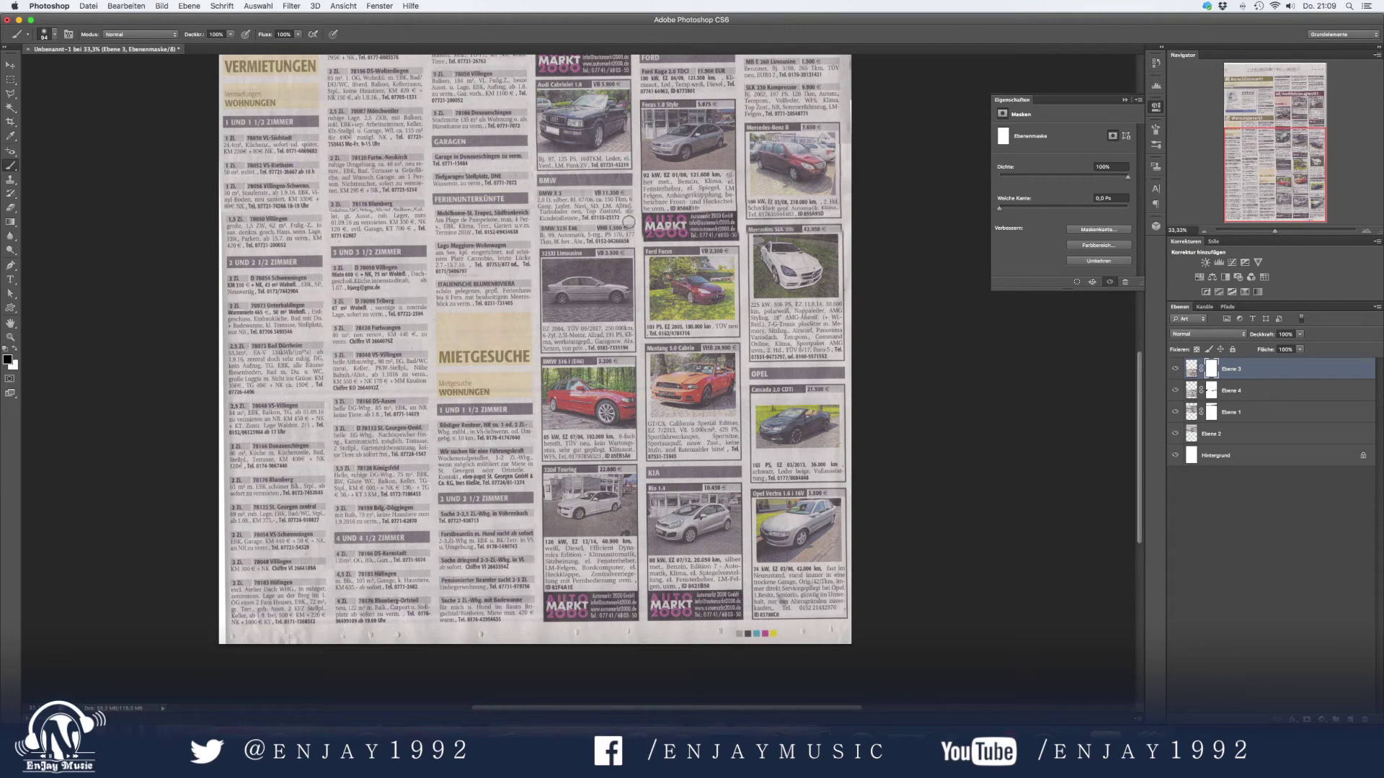
drag(624, 228, 510, 232)
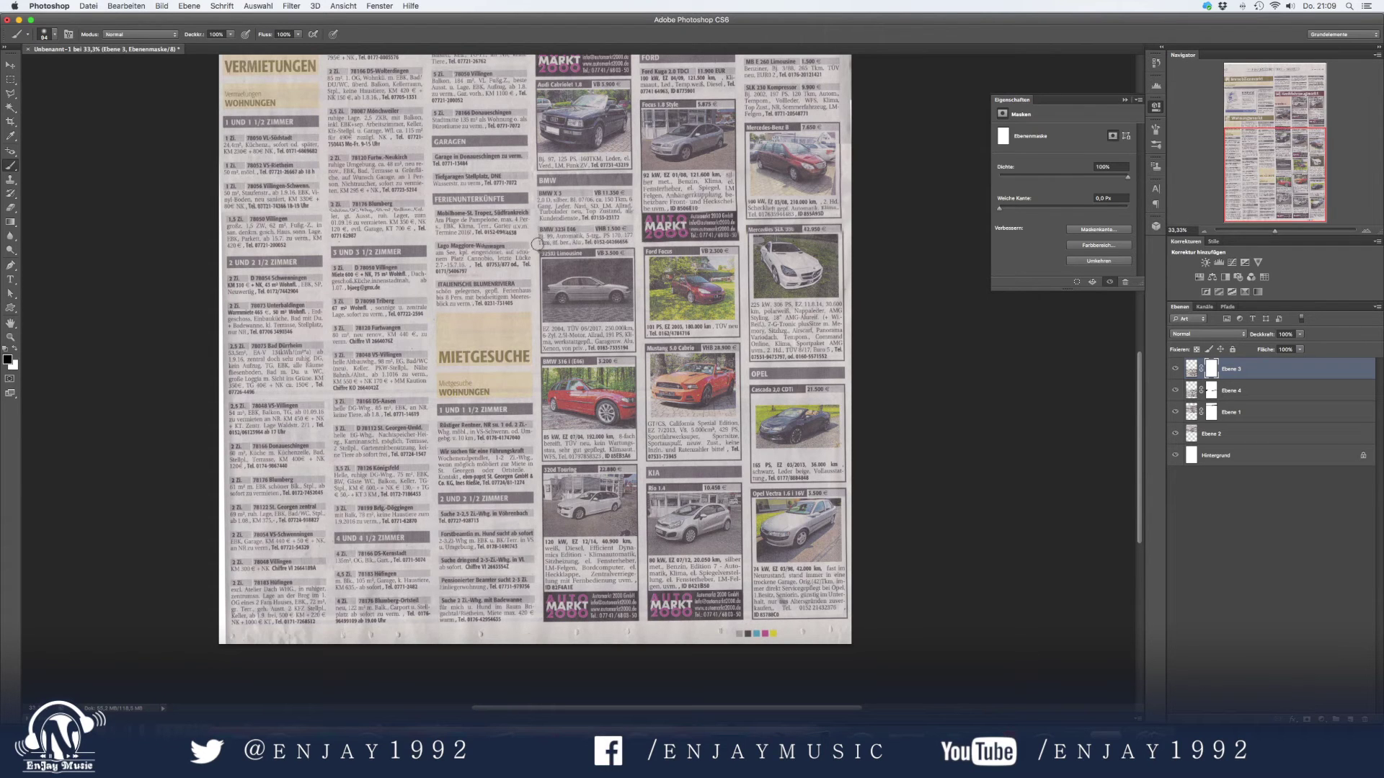
With a 138 px brush, mask the seam across the Mobilhome, Mercedes SLK and Ford Focus ads.
right_click(572, 243)
drag(595, 265, 605, 265)
mouse_move(446, 220)
mouse_down()
mouse_move(457, 217)
mouse_move(231, 234)
mouse_up()
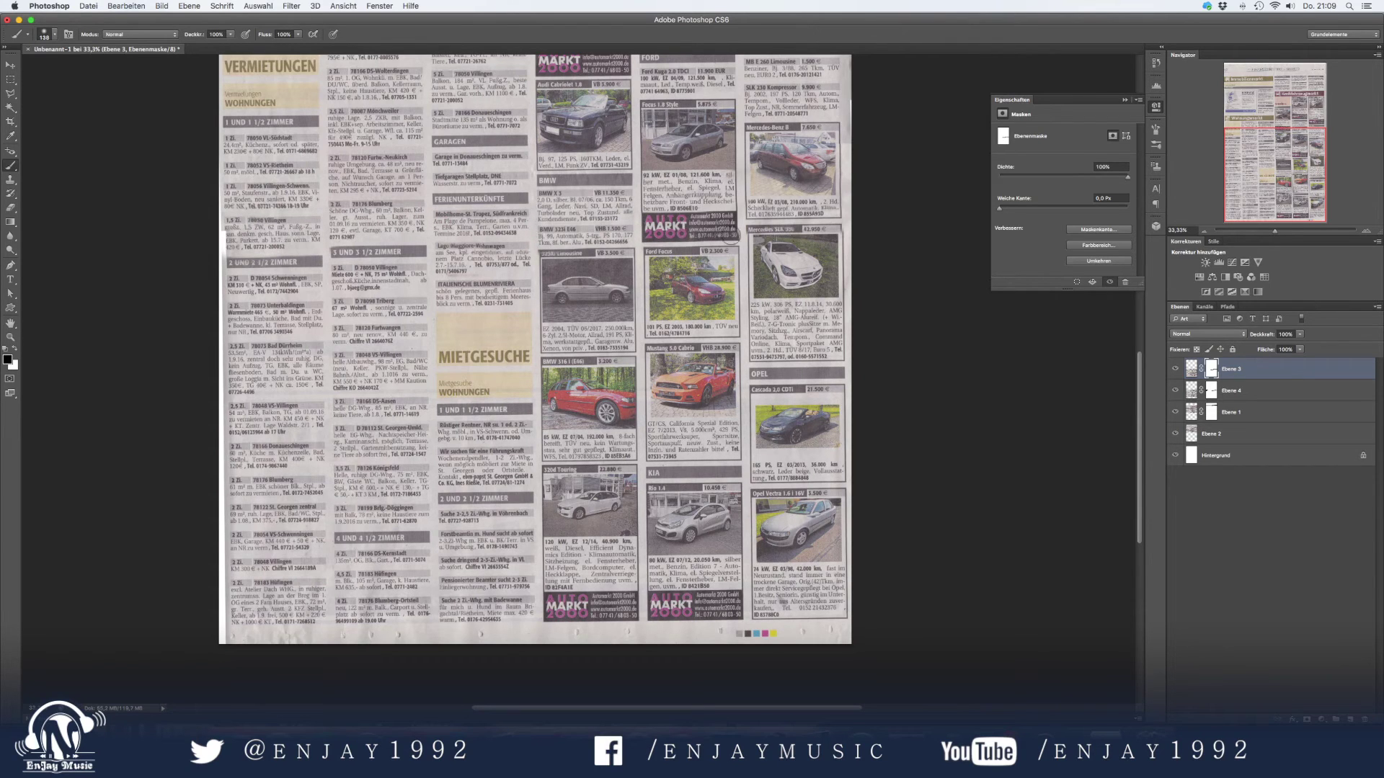
drag(591, 216, 749, 350)
mouse_move(805, 229)
mouse_down()
mouse_move(781, 291)
mouse_move(807, 267)
mouse_move(839, 303)
mouse_move(775, 347)
mouse_move(832, 350)
mouse_move(757, 351)
mouse_move(743, 249)
mouse_up()
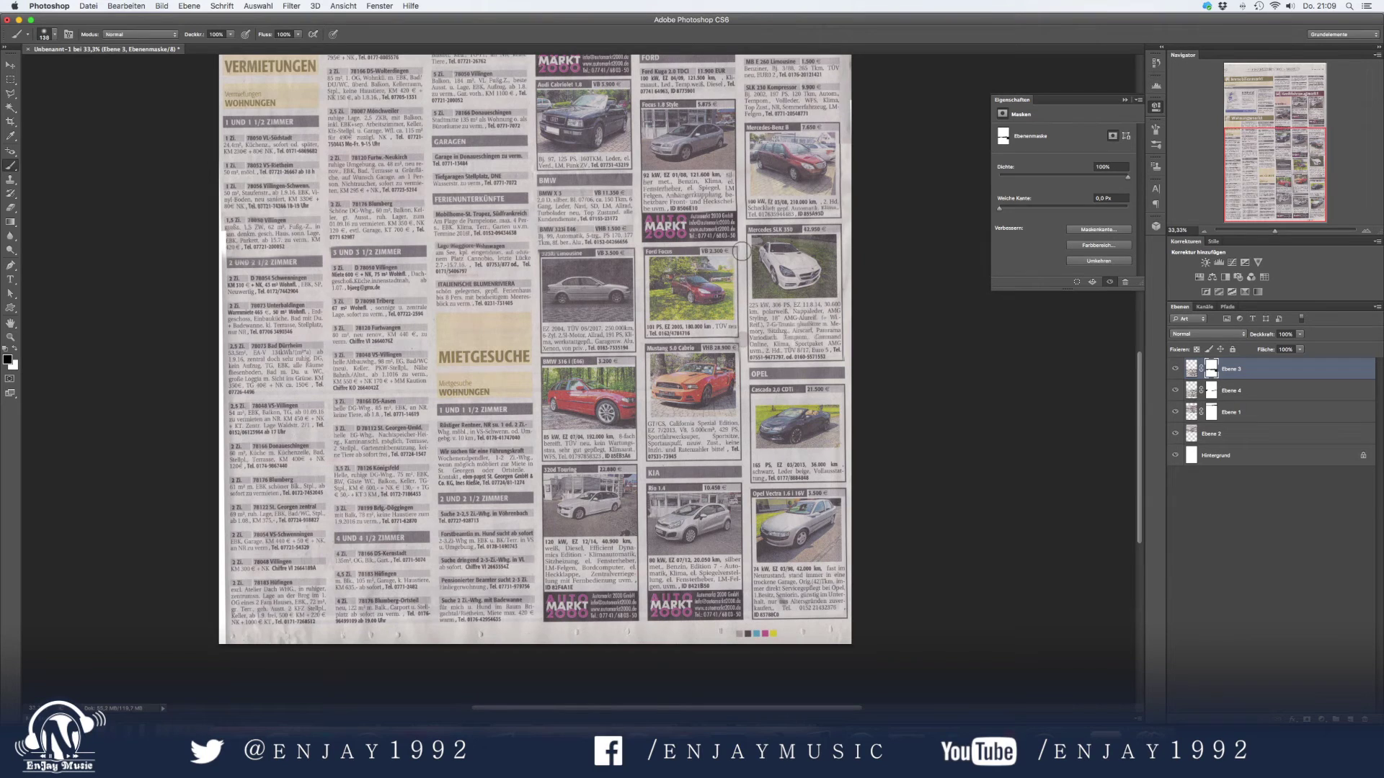
mouse_move(646, 276)
mouse_down()
mouse_move(650, 321)
mouse_move(724, 322)
mouse_move(649, 332)
mouse_move(649, 263)
mouse_move(666, 307)
mouse_move(706, 317)
mouse_move(690, 327)
mouse_move(733, 306)
mouse_move(725, 251)
mouse_move(734, 318)
mouse_up()
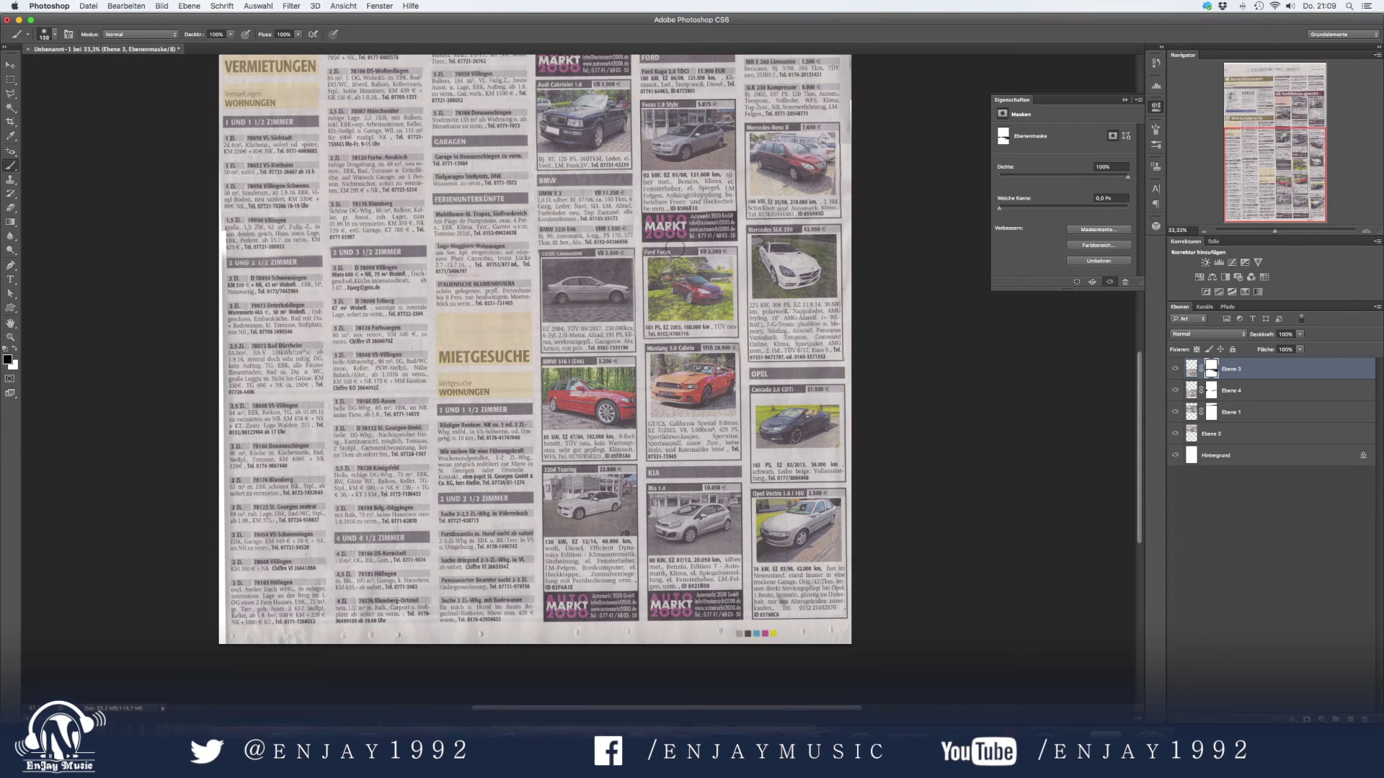
mouse_move(542, 253)
mouse_down()
mouse_move(540, 344)
mouse_move(603, 334)
mouse_up()
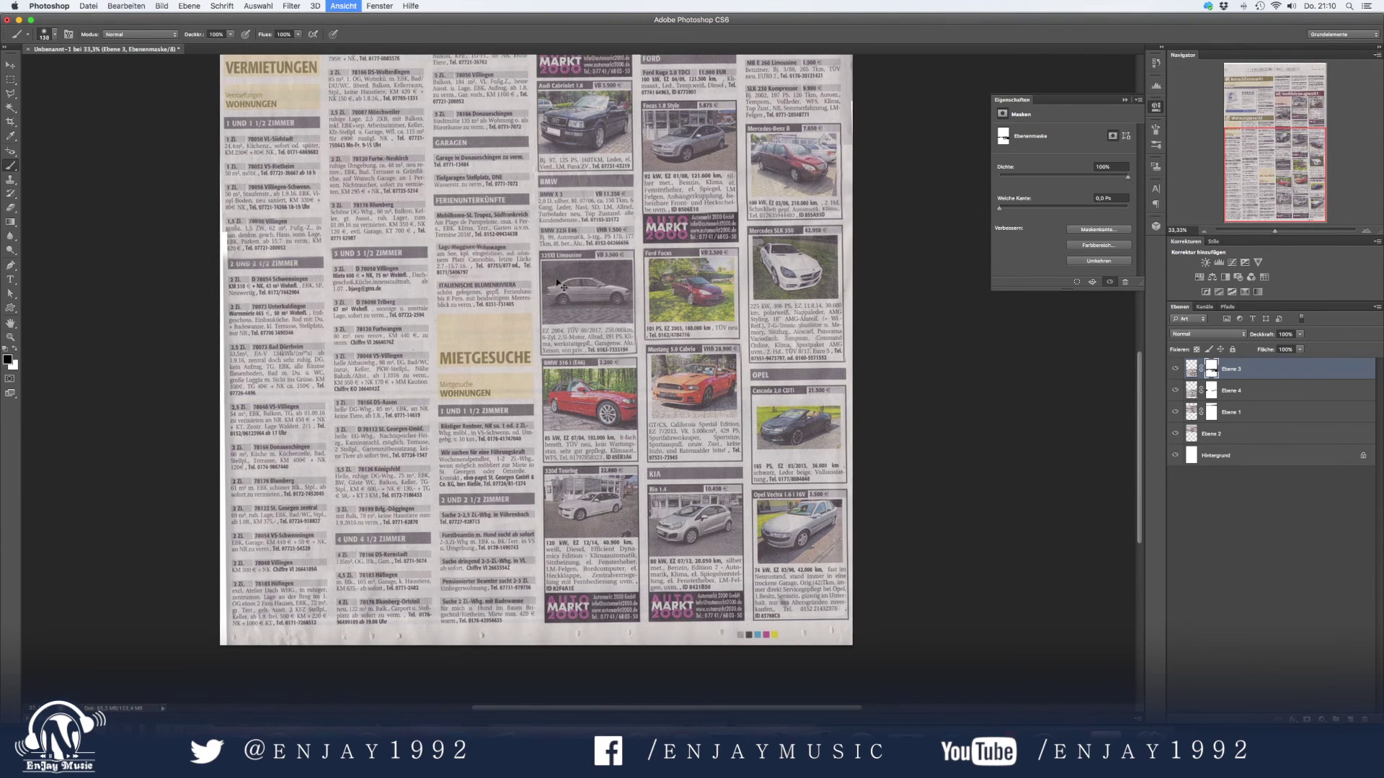
Start a crop and extend it to the page's right edge.
key(ctrl+minus)
key(ctrl+minus)
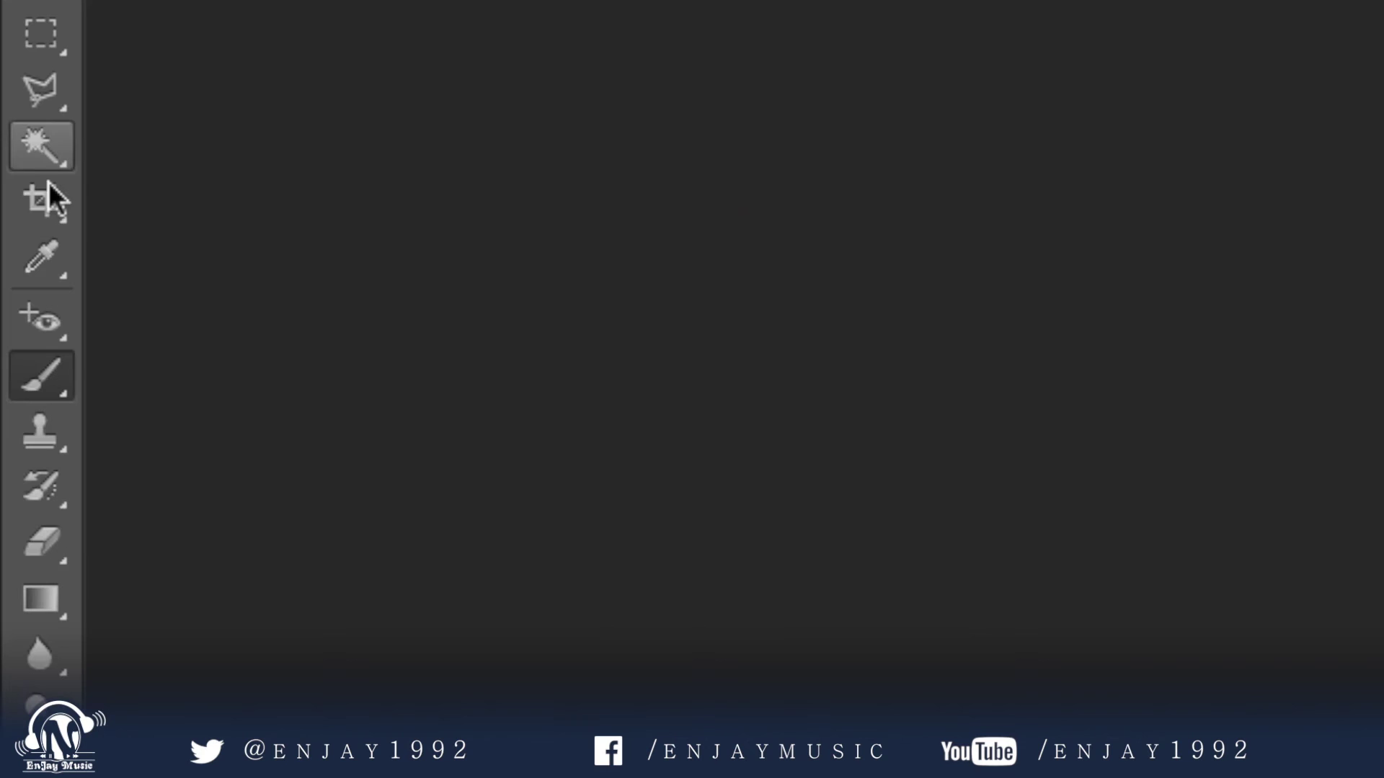
click(12, 121)
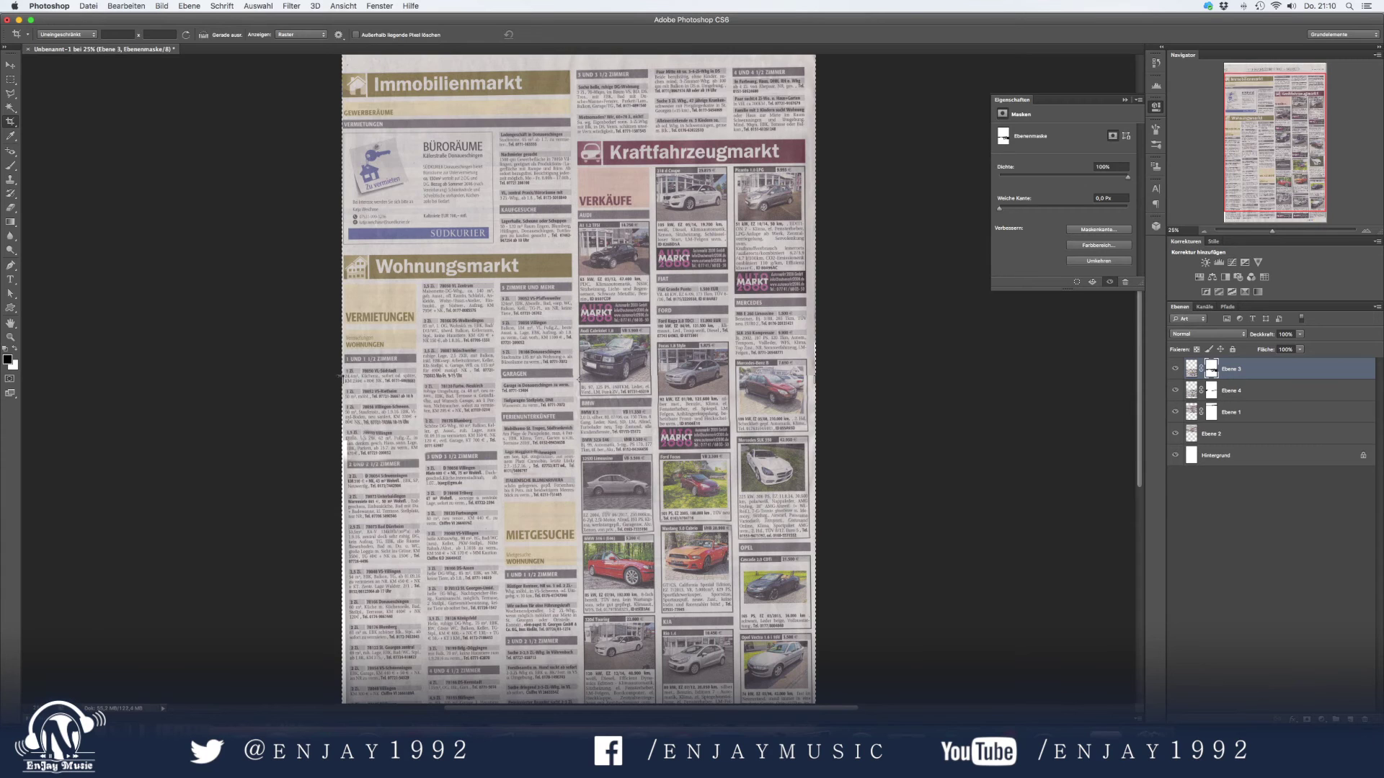
scroll(438, 179, up, 5)
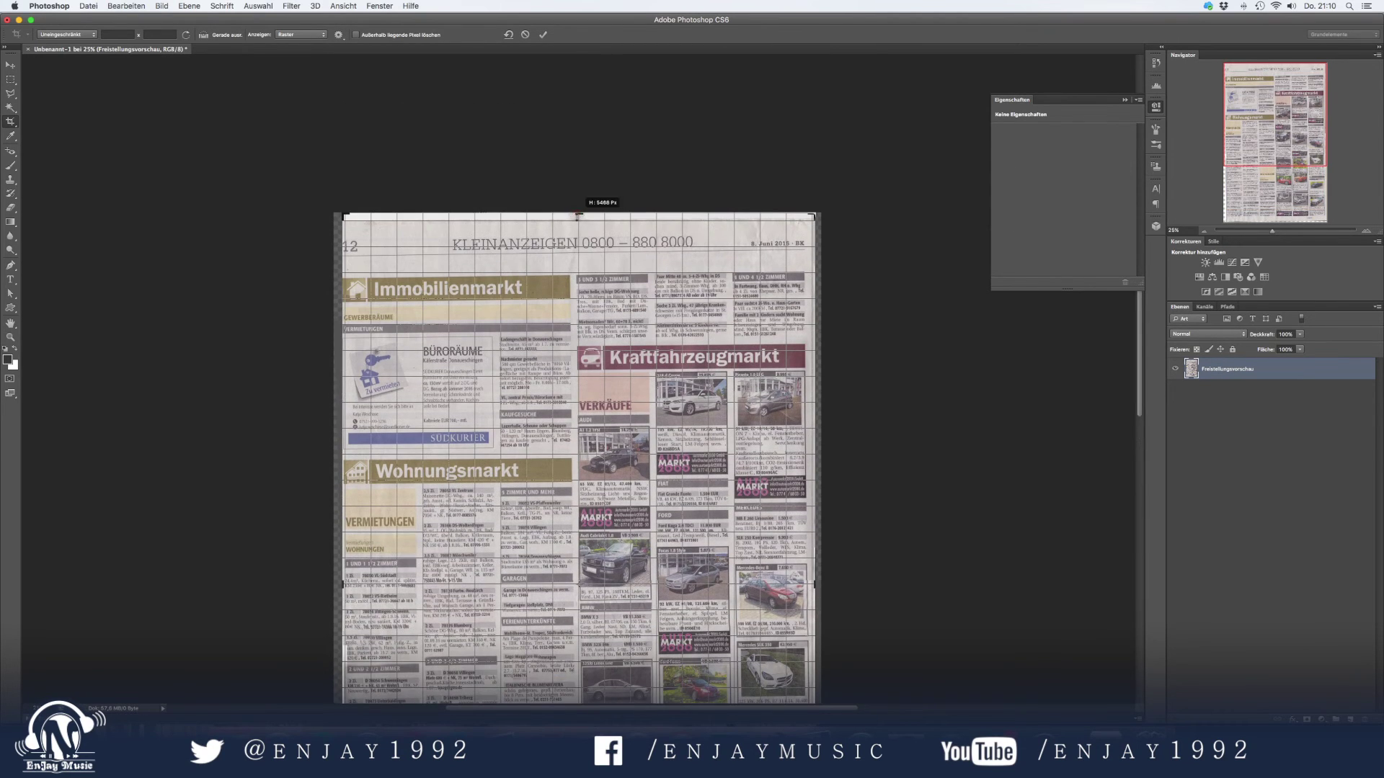
scroll(831, 392, down, 5)
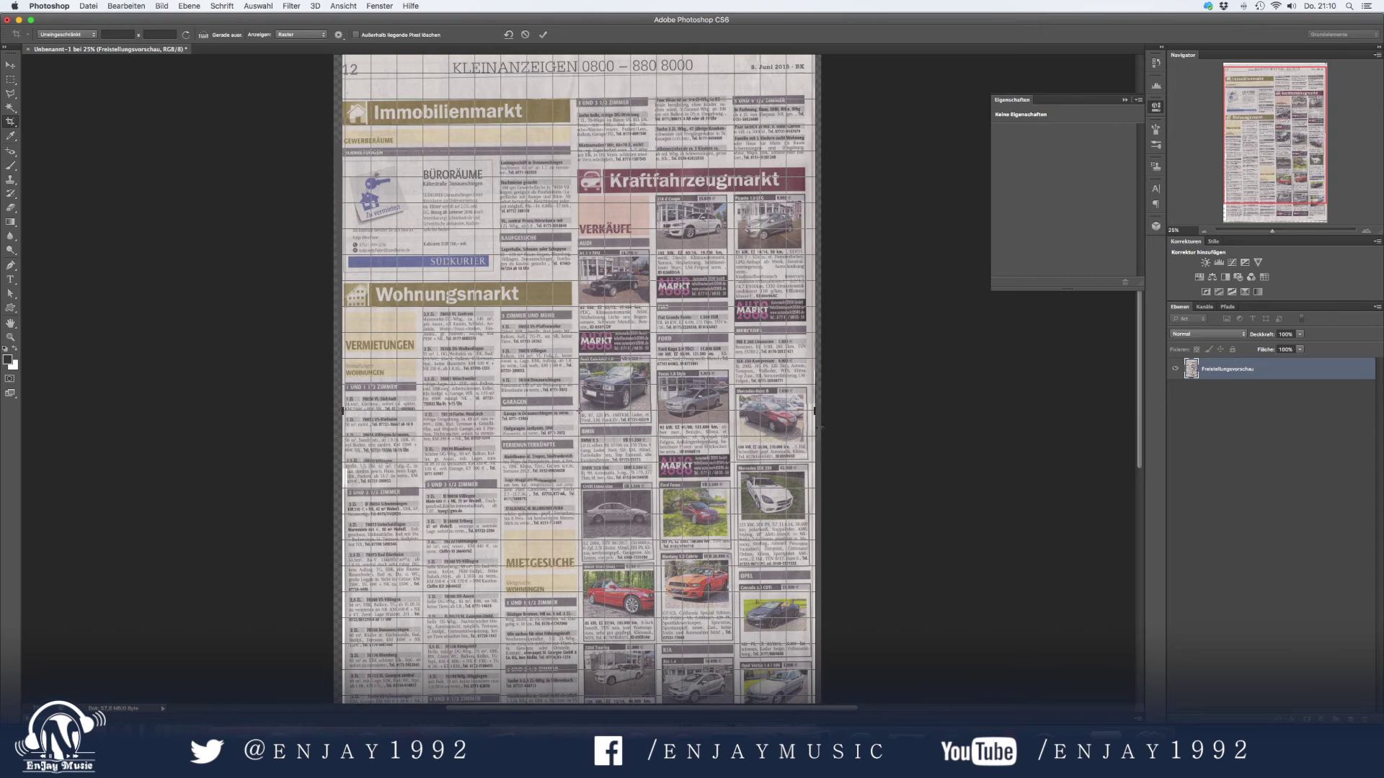
drag(815, 412, 813, 412)
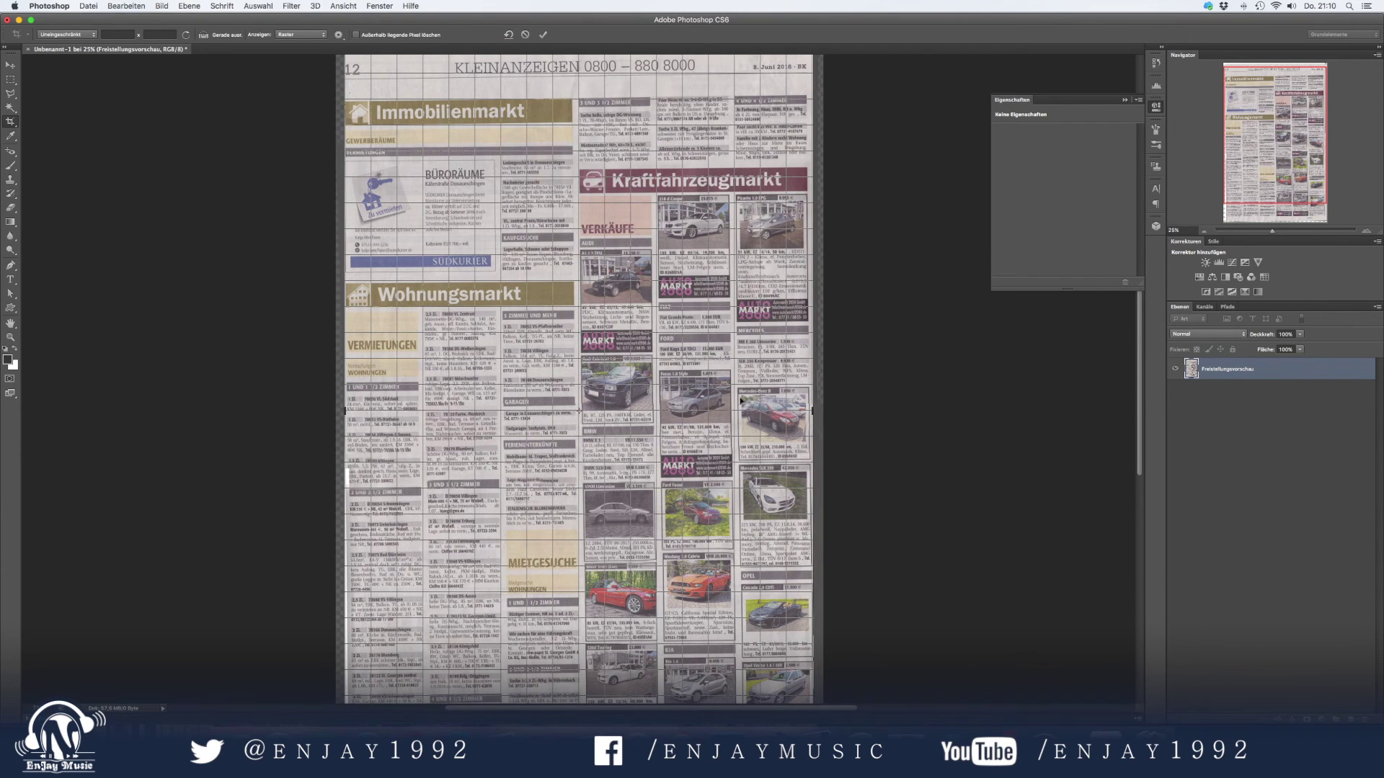
Pull the crop's bottom edge to the page bottom and commit the crop.
scroll(702, 396, down, 5)
scroll(677, 418, down, 3)
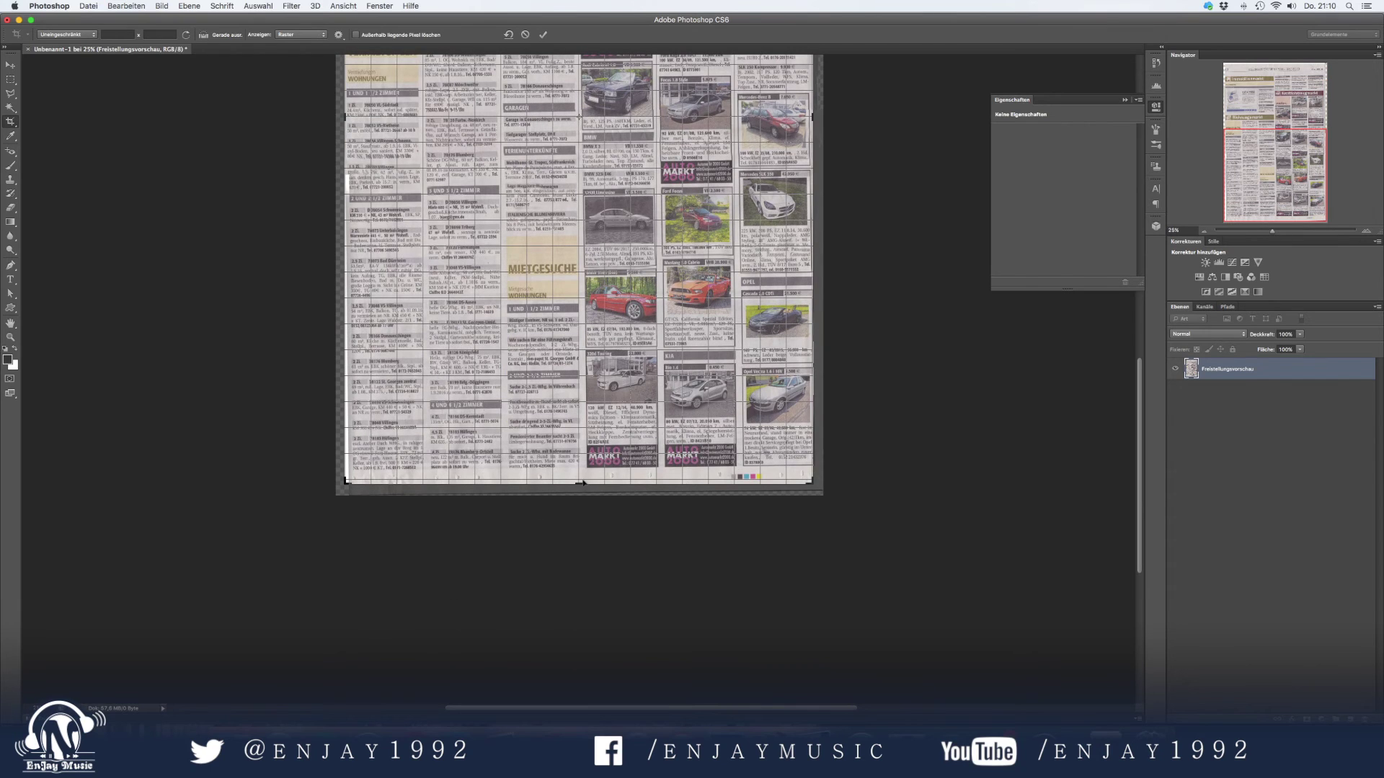
drag(617, 483, 616, 480)
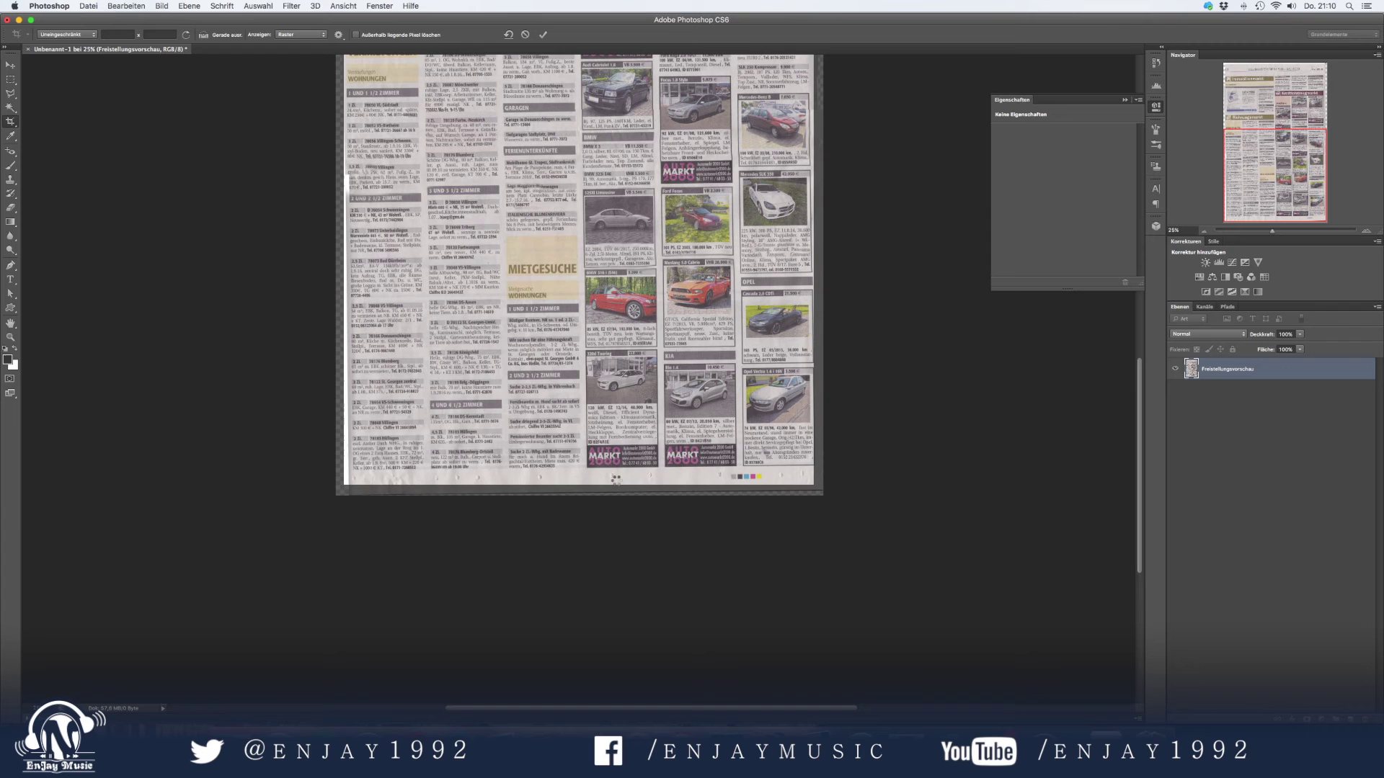
key(Return)
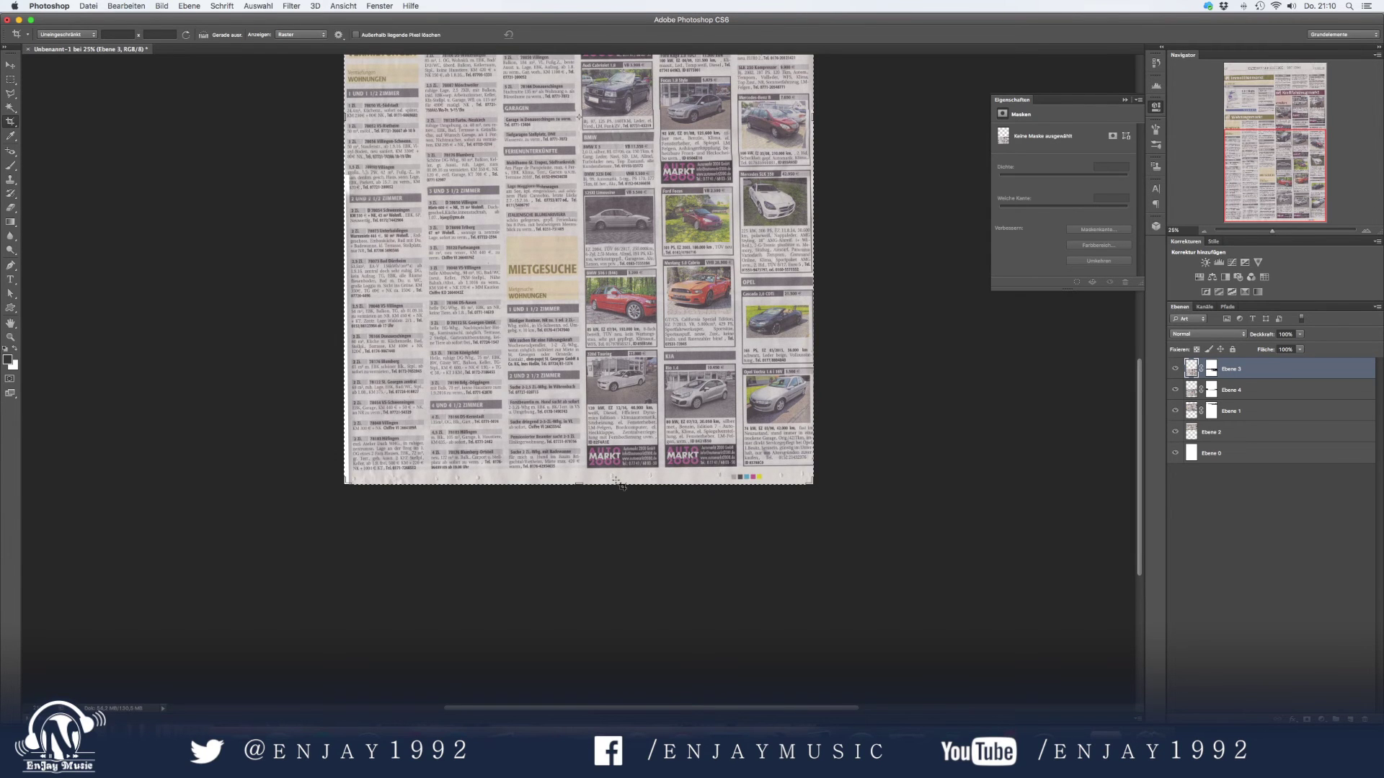
scroll(364, 232, up, 1)
scroll(356, 224, up, 4)
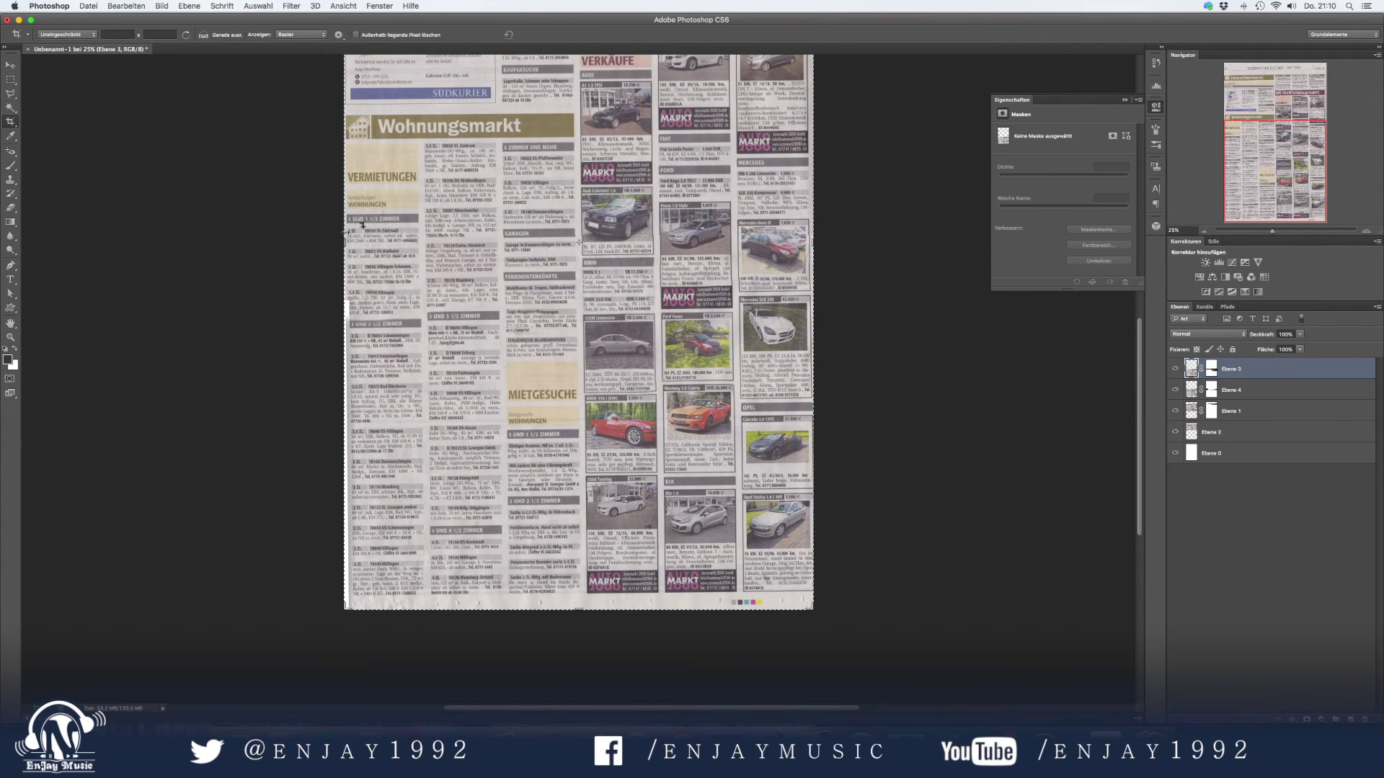
scroll(356, 250, up, 6)
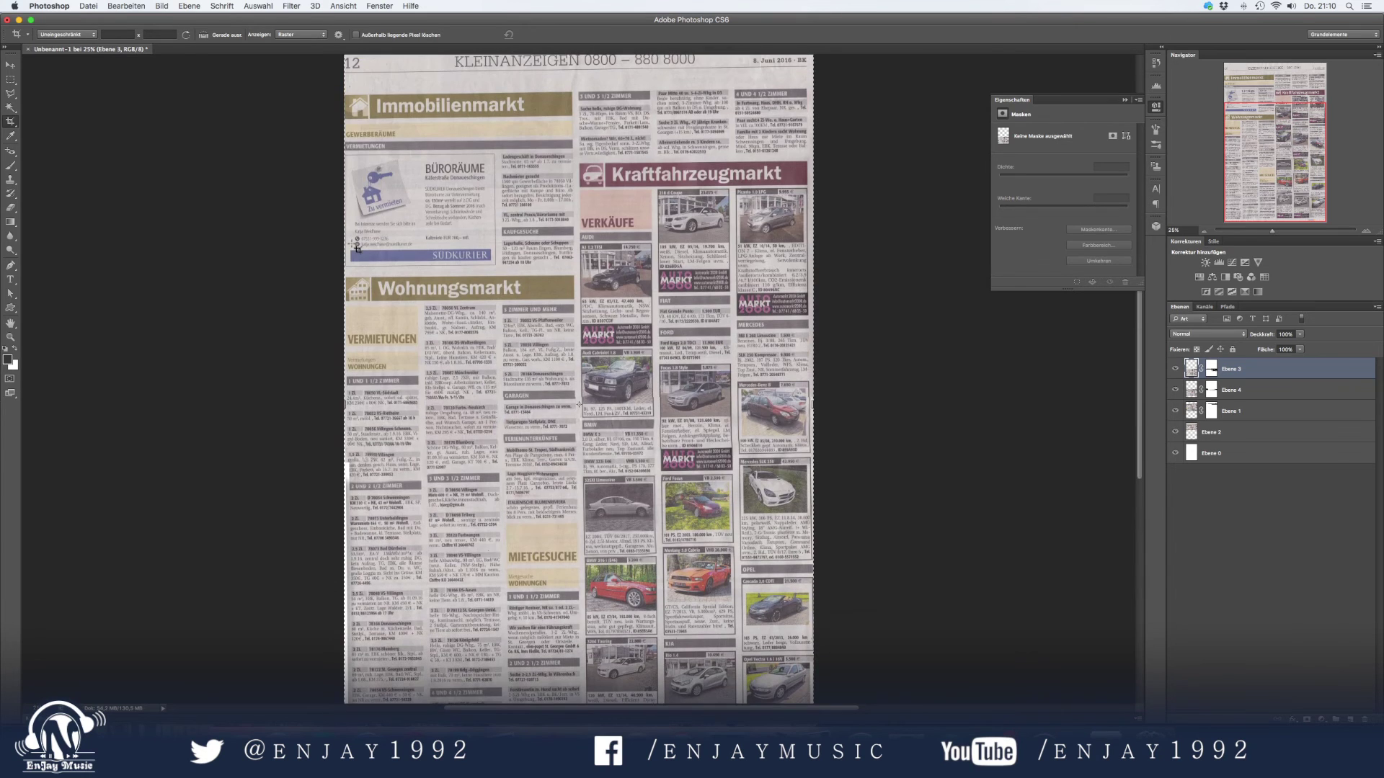
scroll(356, 248, up, 3)
Add a Tonwertkorrektur levels layer with white input 210 and midtones 0,73.
click(11, 65)
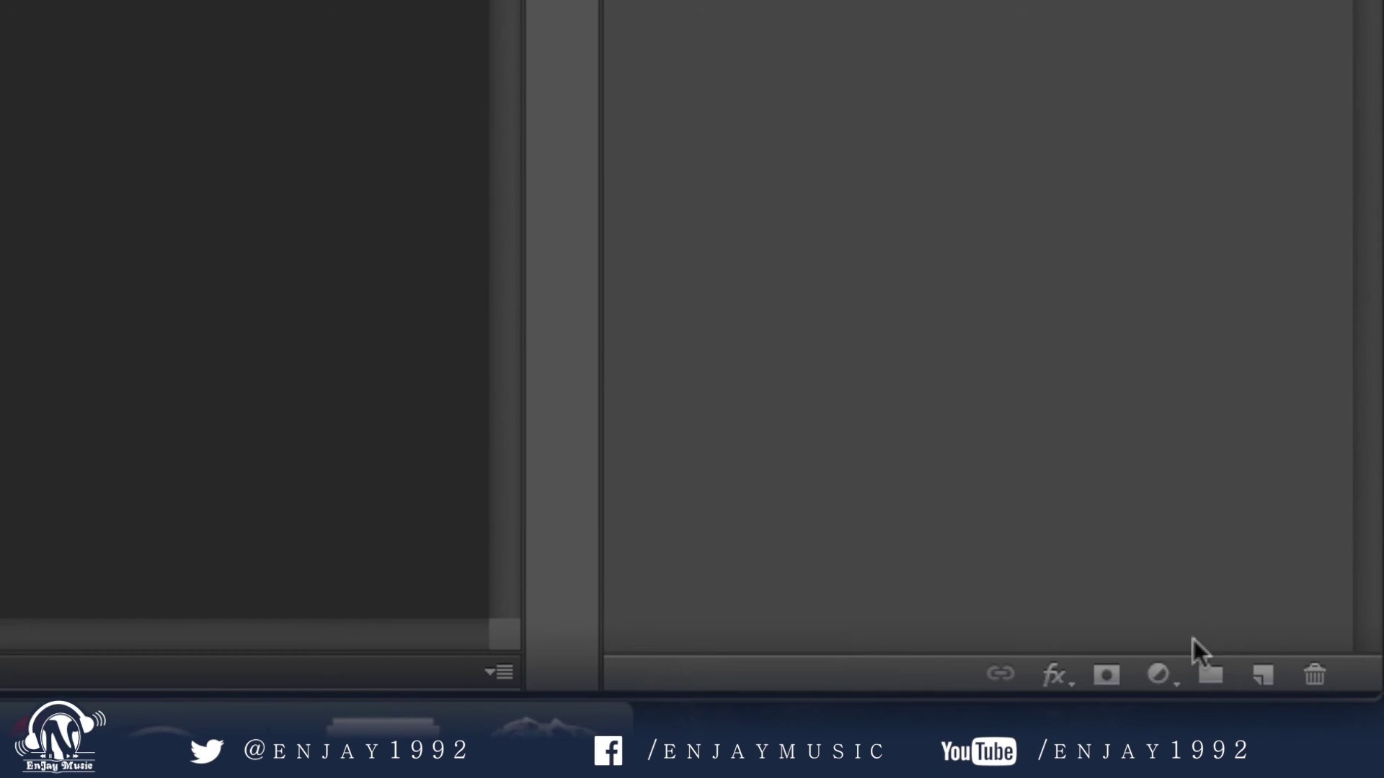
click(1158, 675)
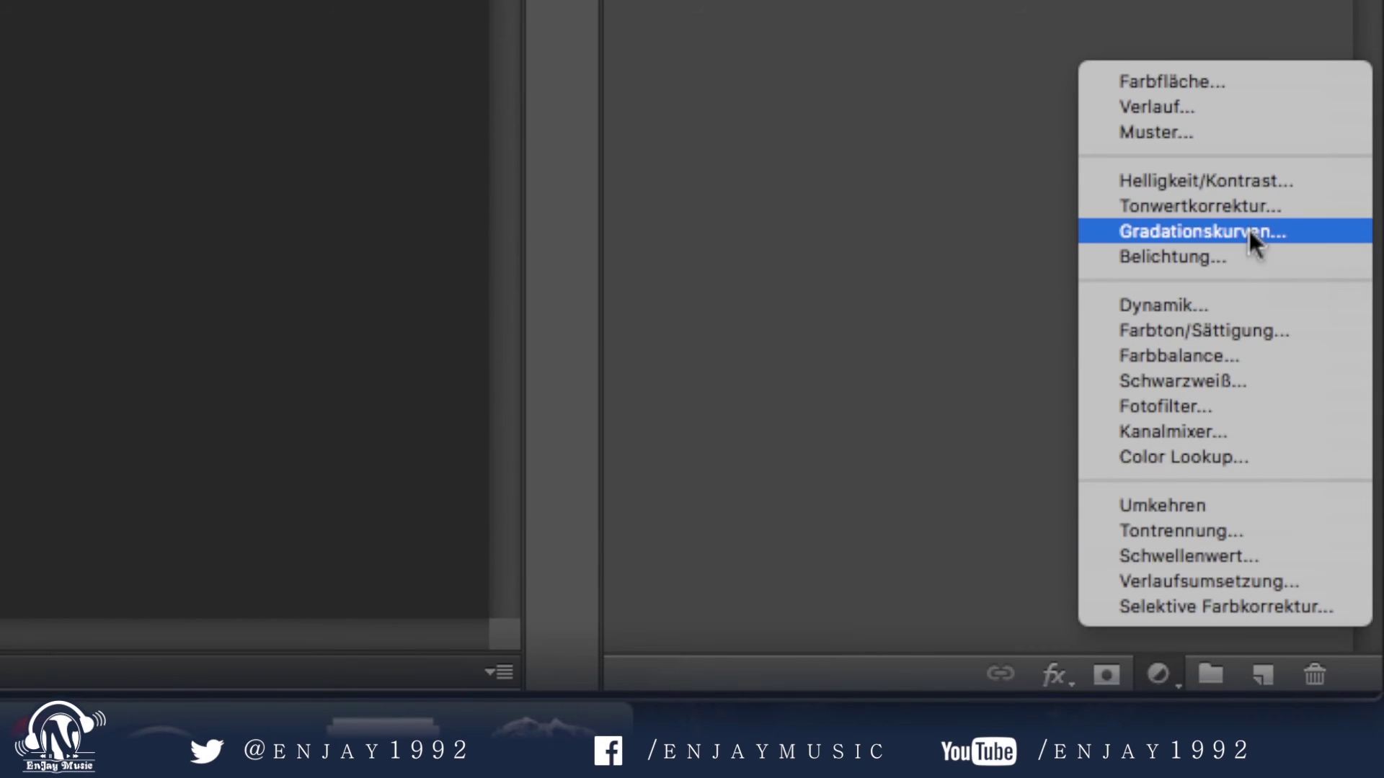
click(1247, 204)
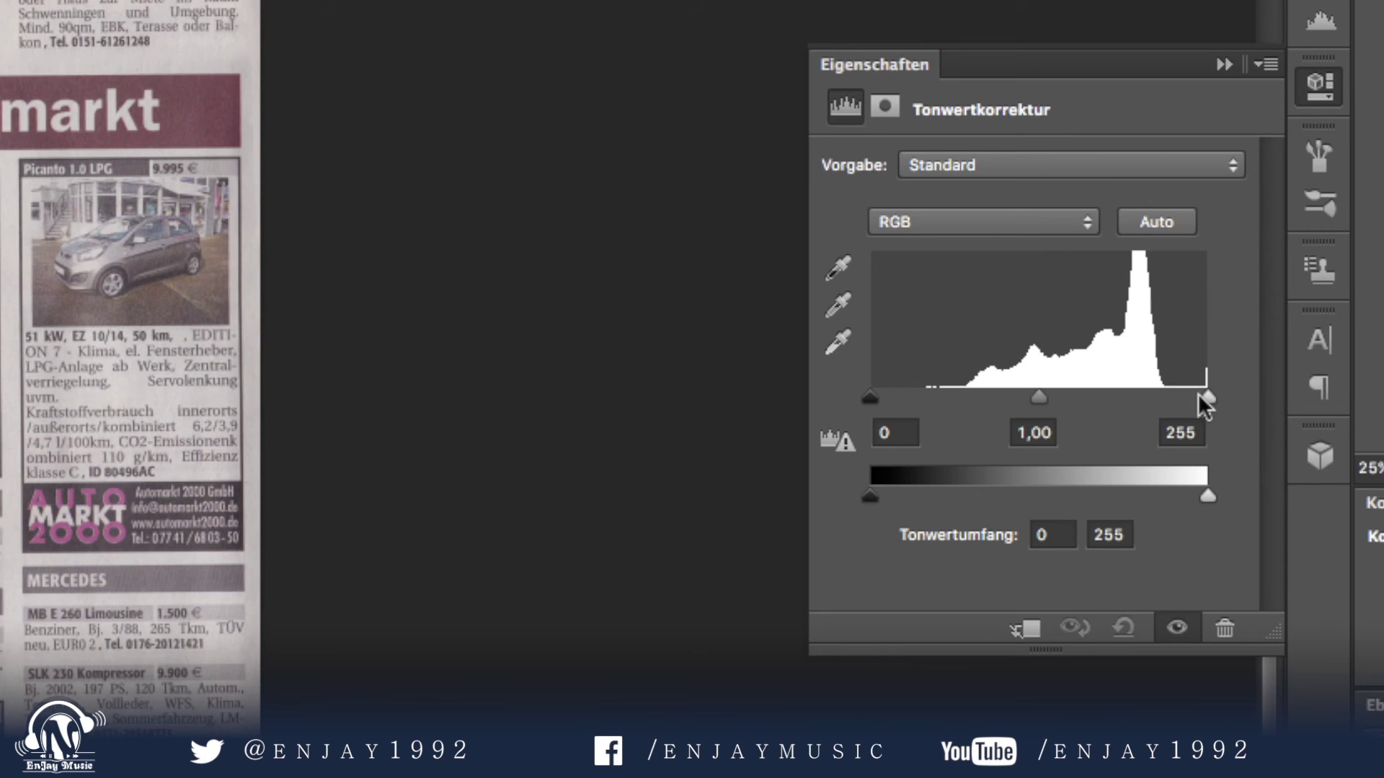
drag(1197, 395, 1169, 395)
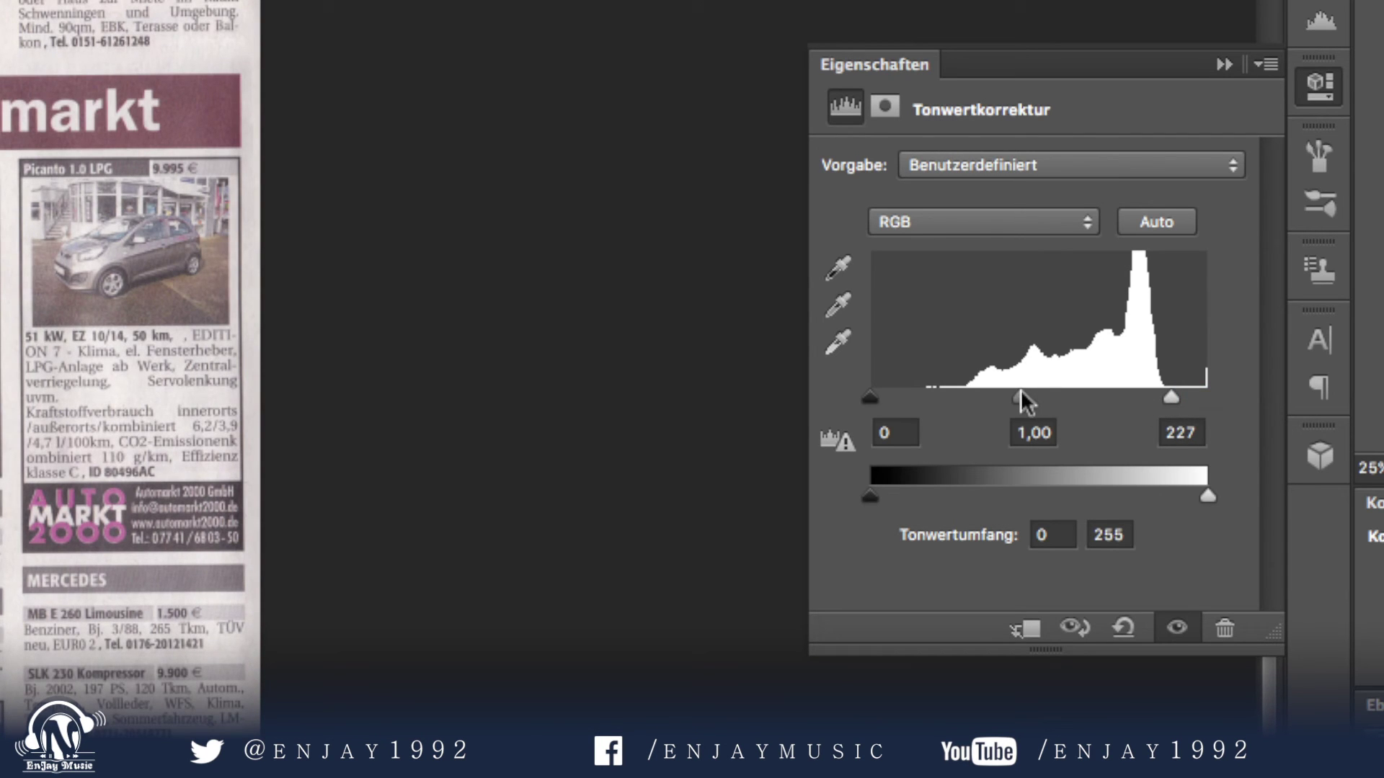
drag(1021, 395, 1044, 395)
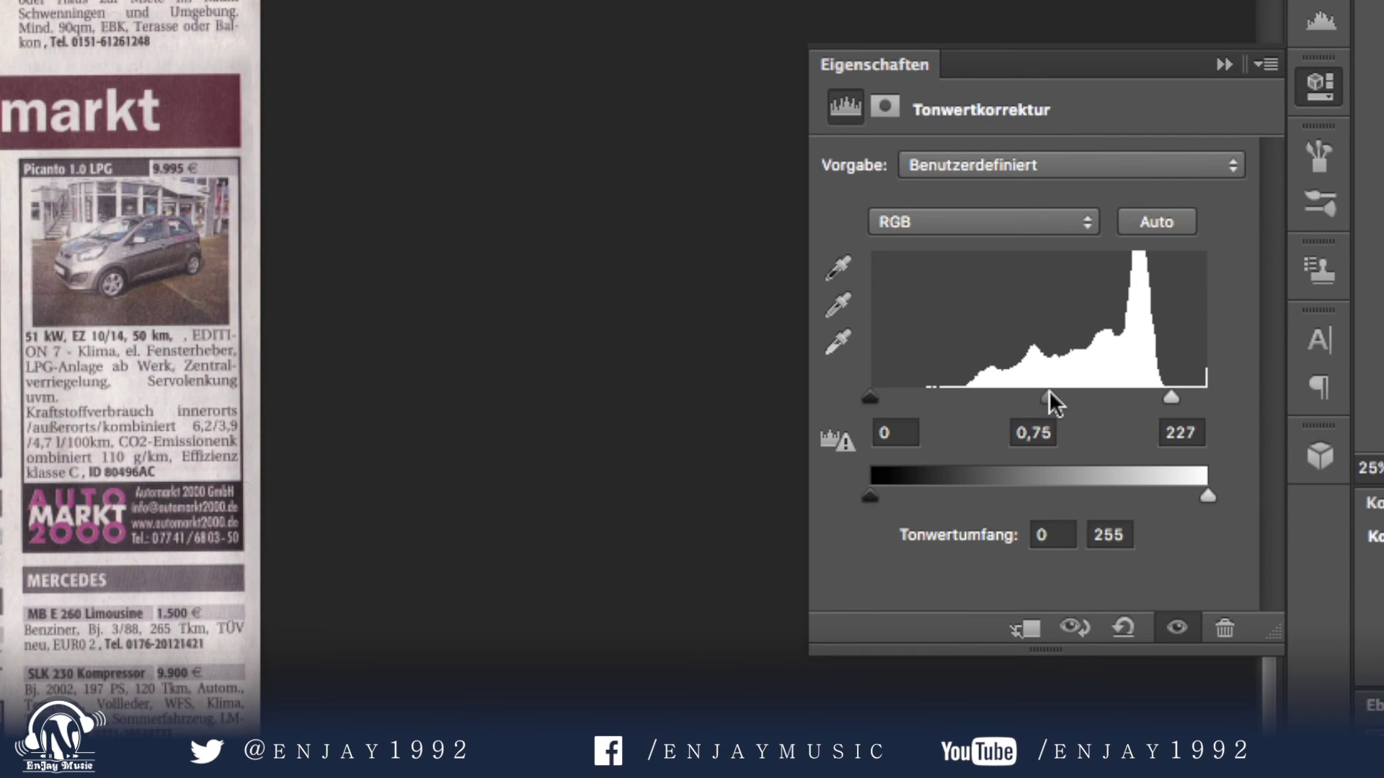
drag(1171, 395, 1146, 395)
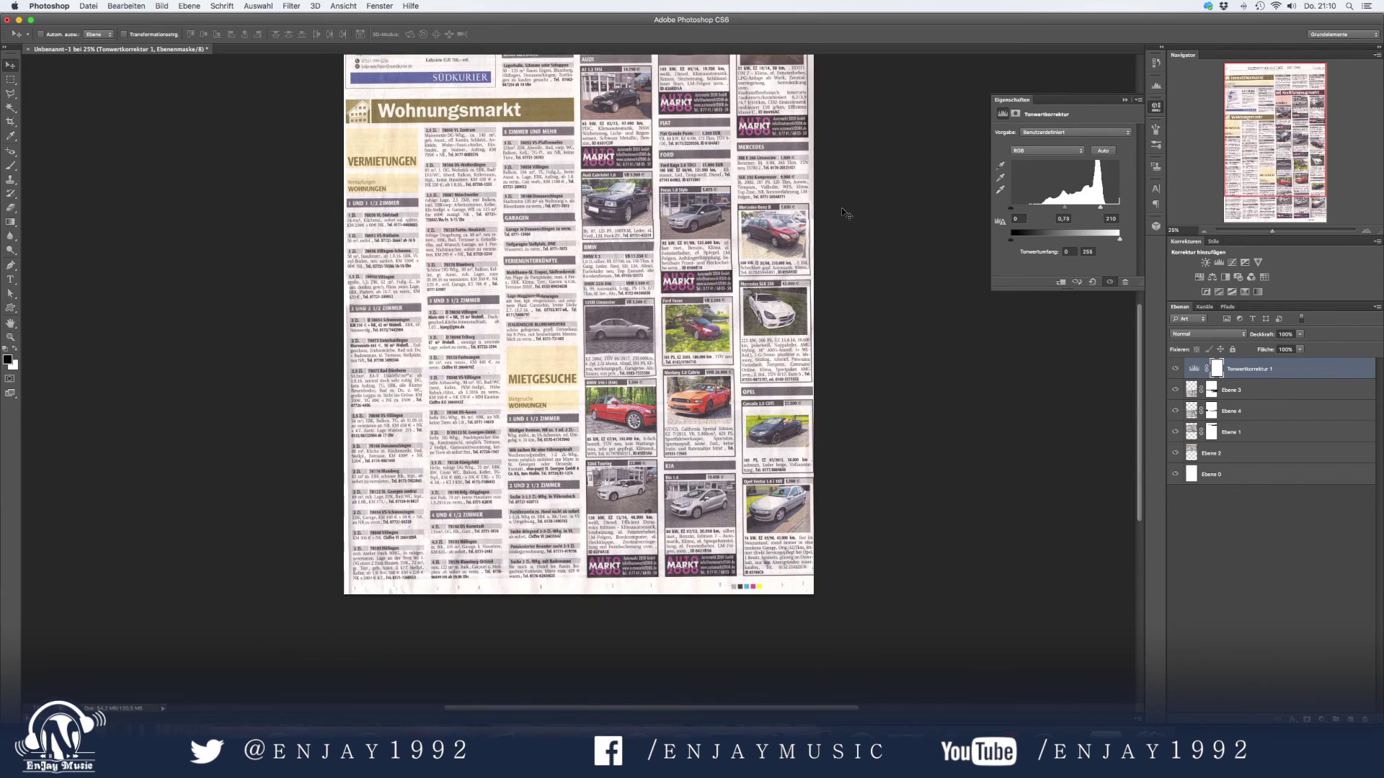
scroll(844, 213, down, 1)
In Speichern unter, choose the desktop Tutorial folder as the save location.
click(91, 6)
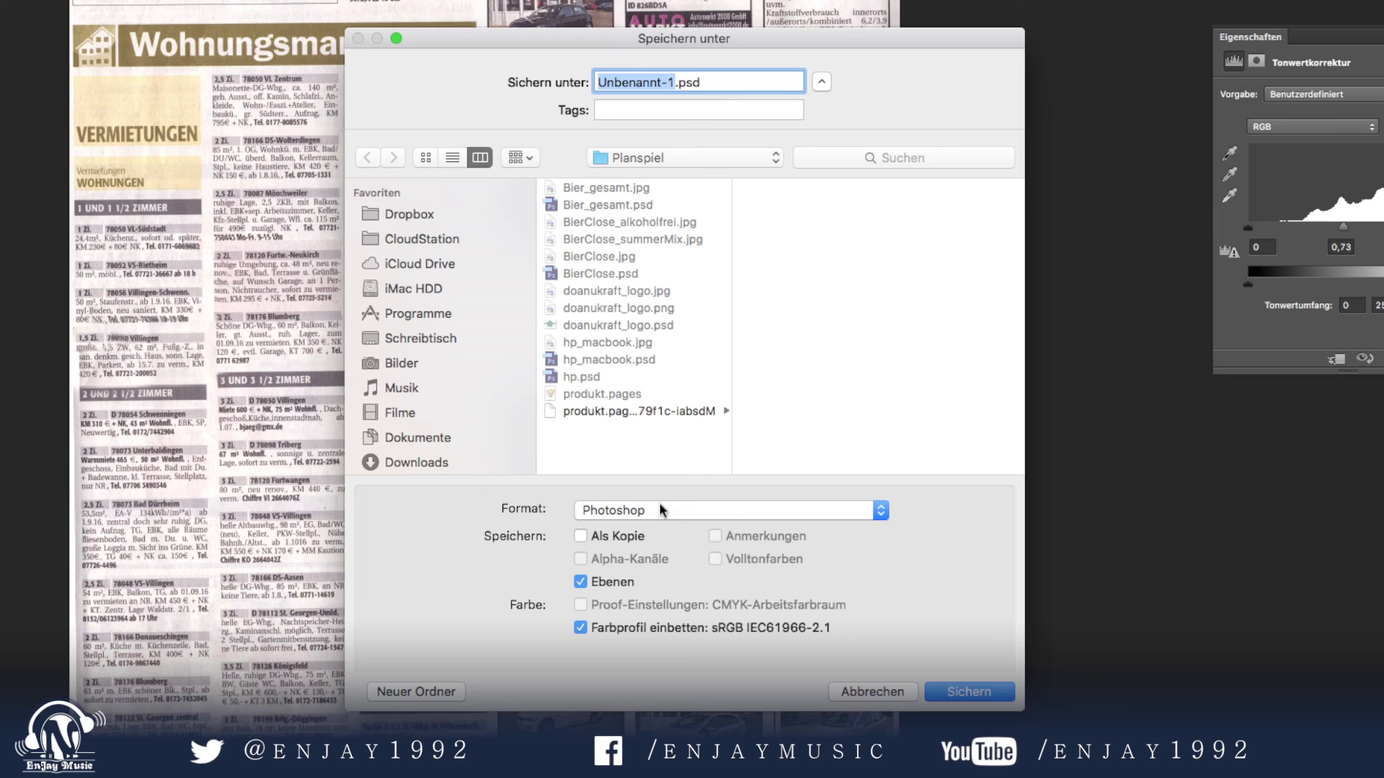
click(661, 511)
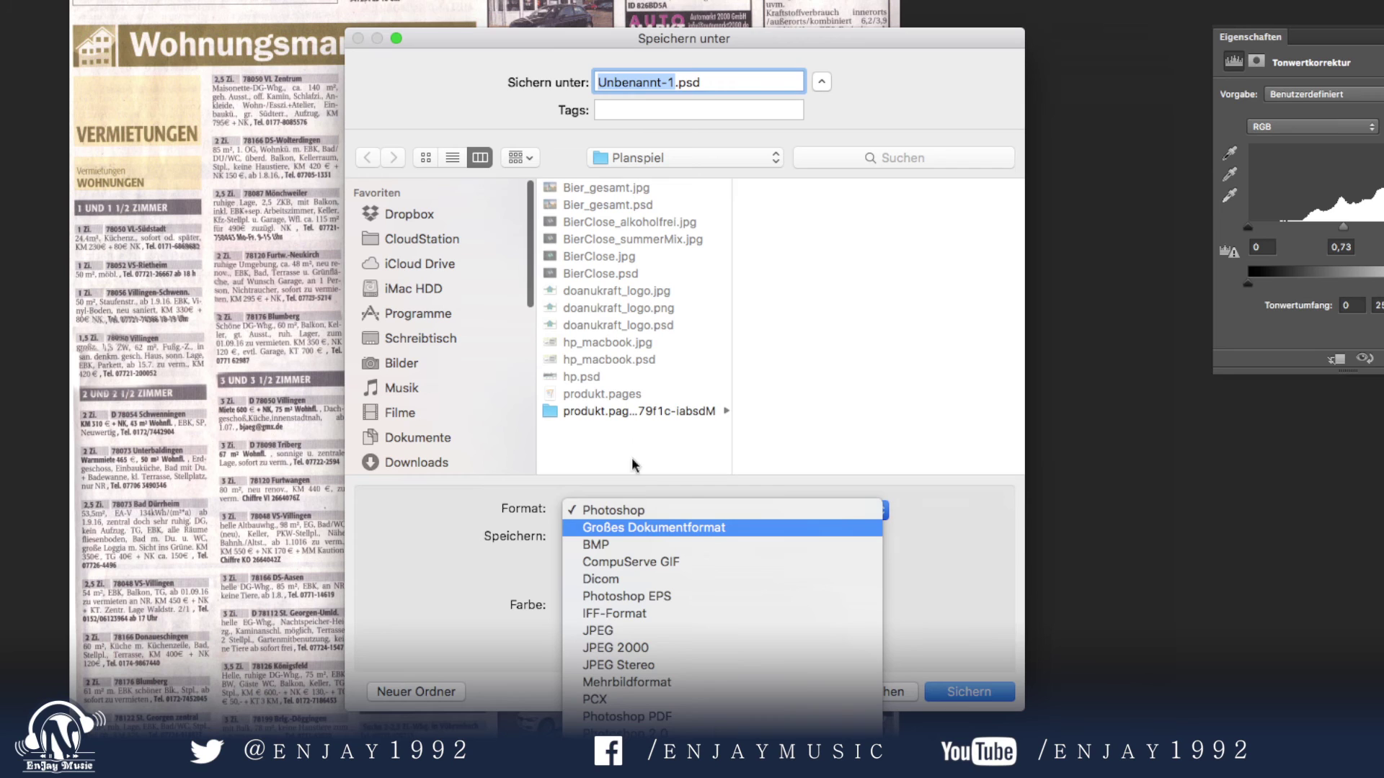
click(514, 442)
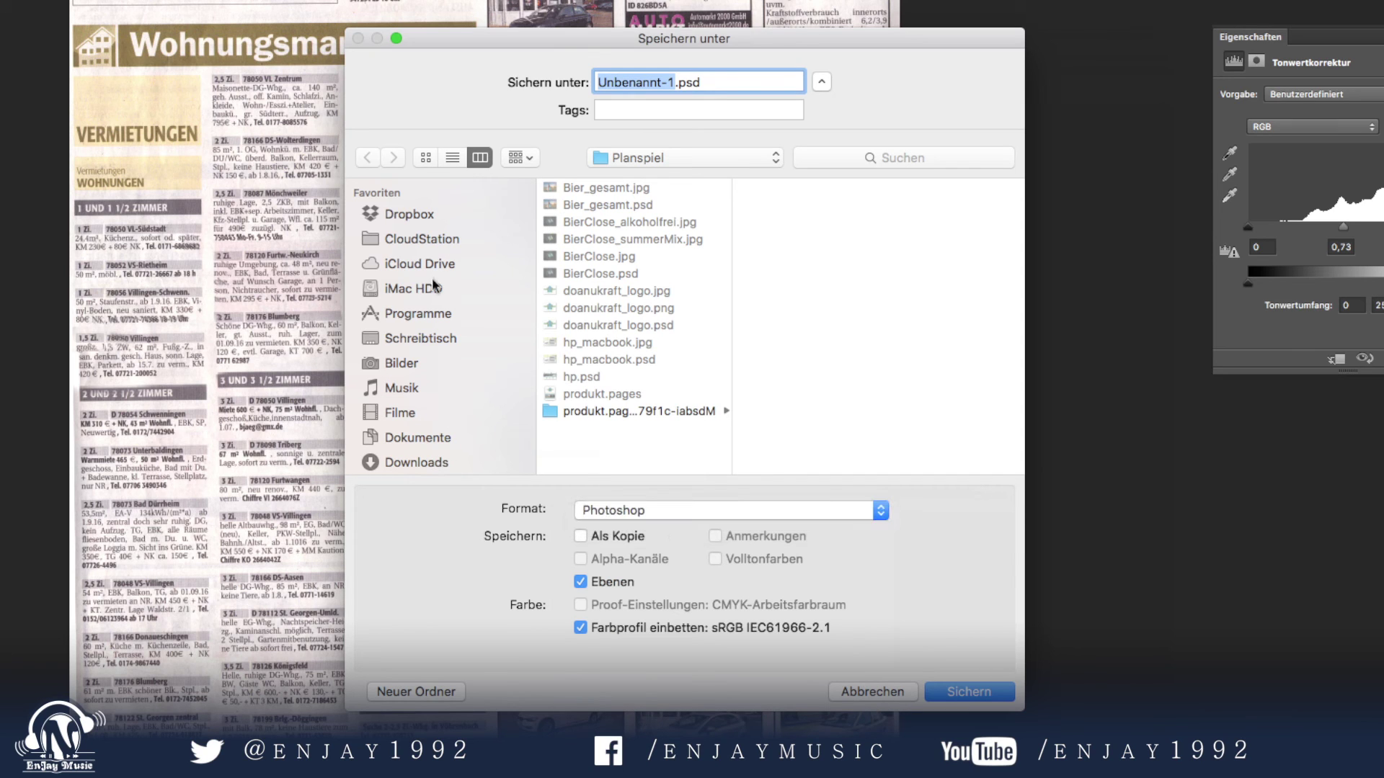
click(426, 332)
click(587, 310)
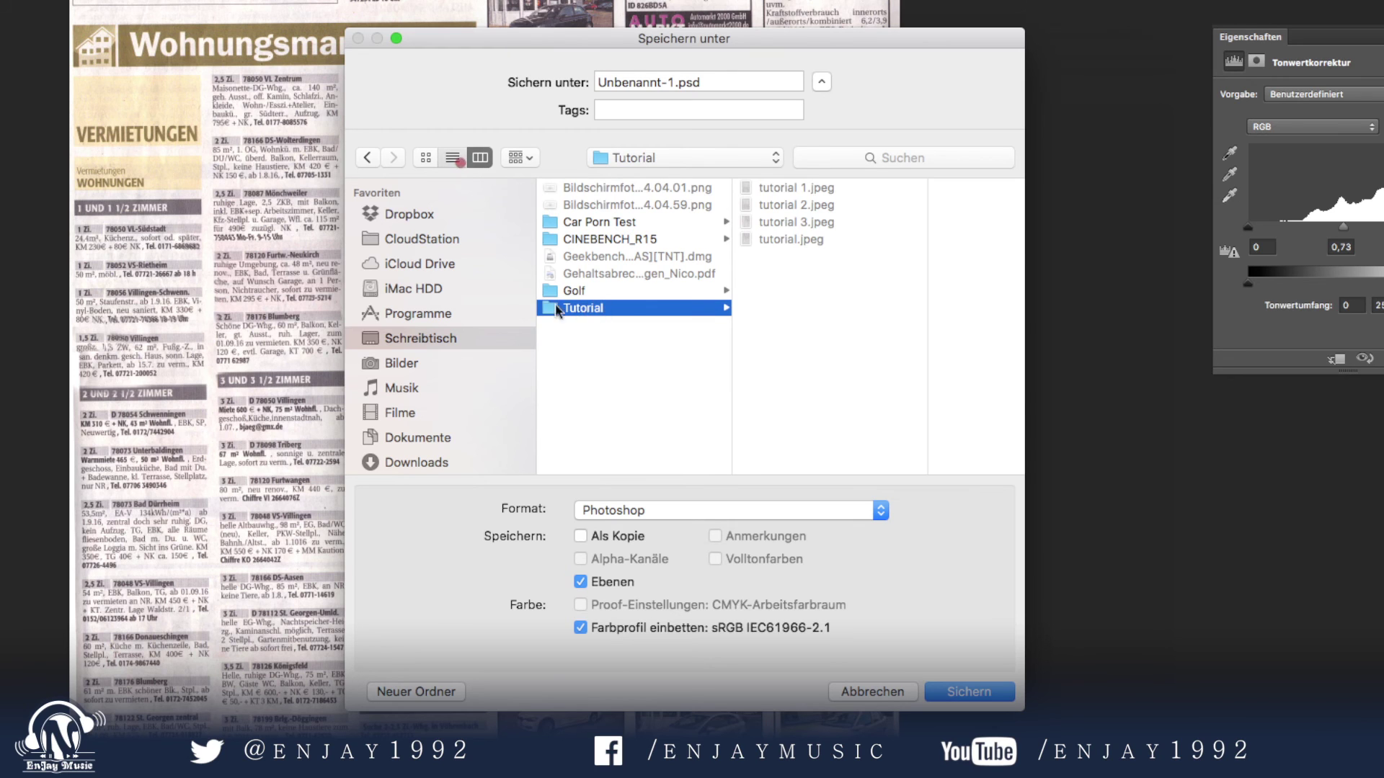
click(453, 158)
Save as Photoshop PDF Unbenannt-1.pdf without layers, then select it in the Tutorial folder.
click(684, 509)
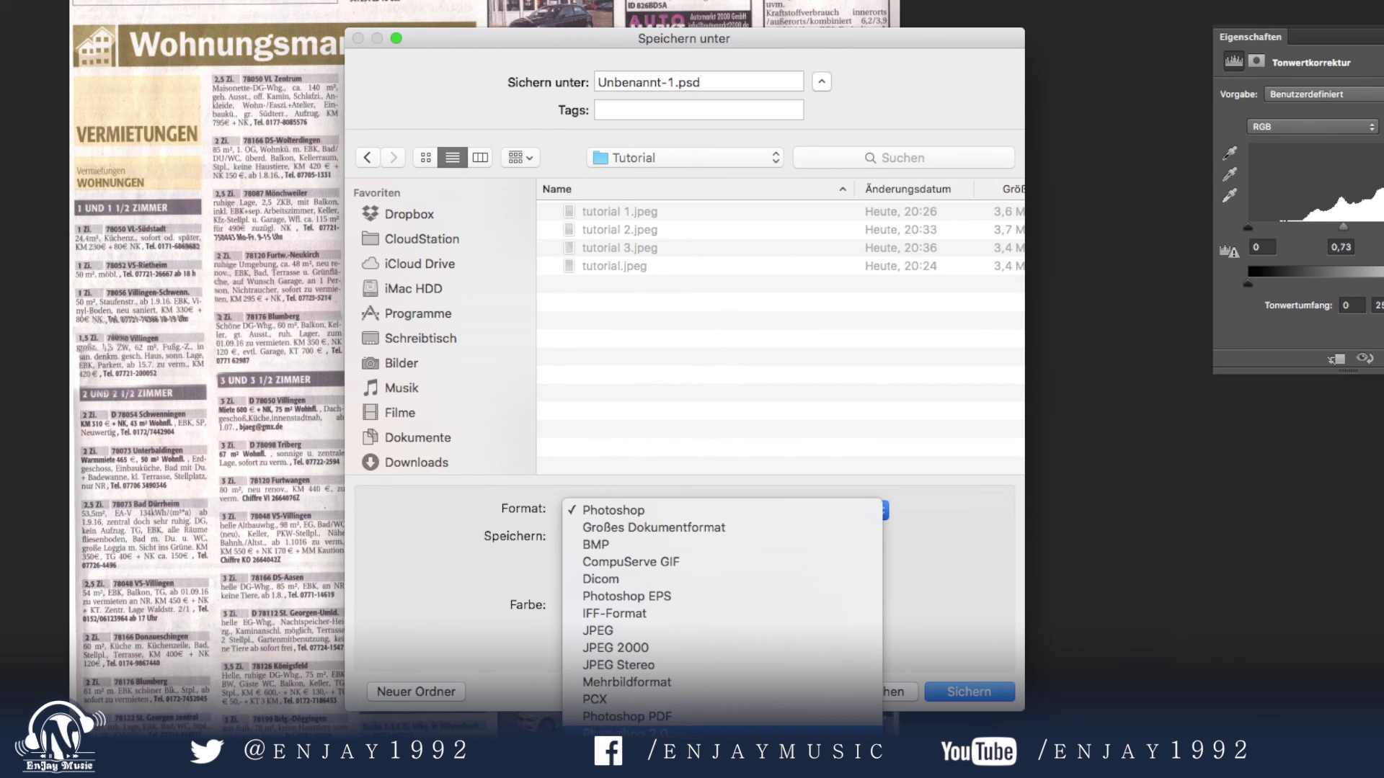
click(634, 716)
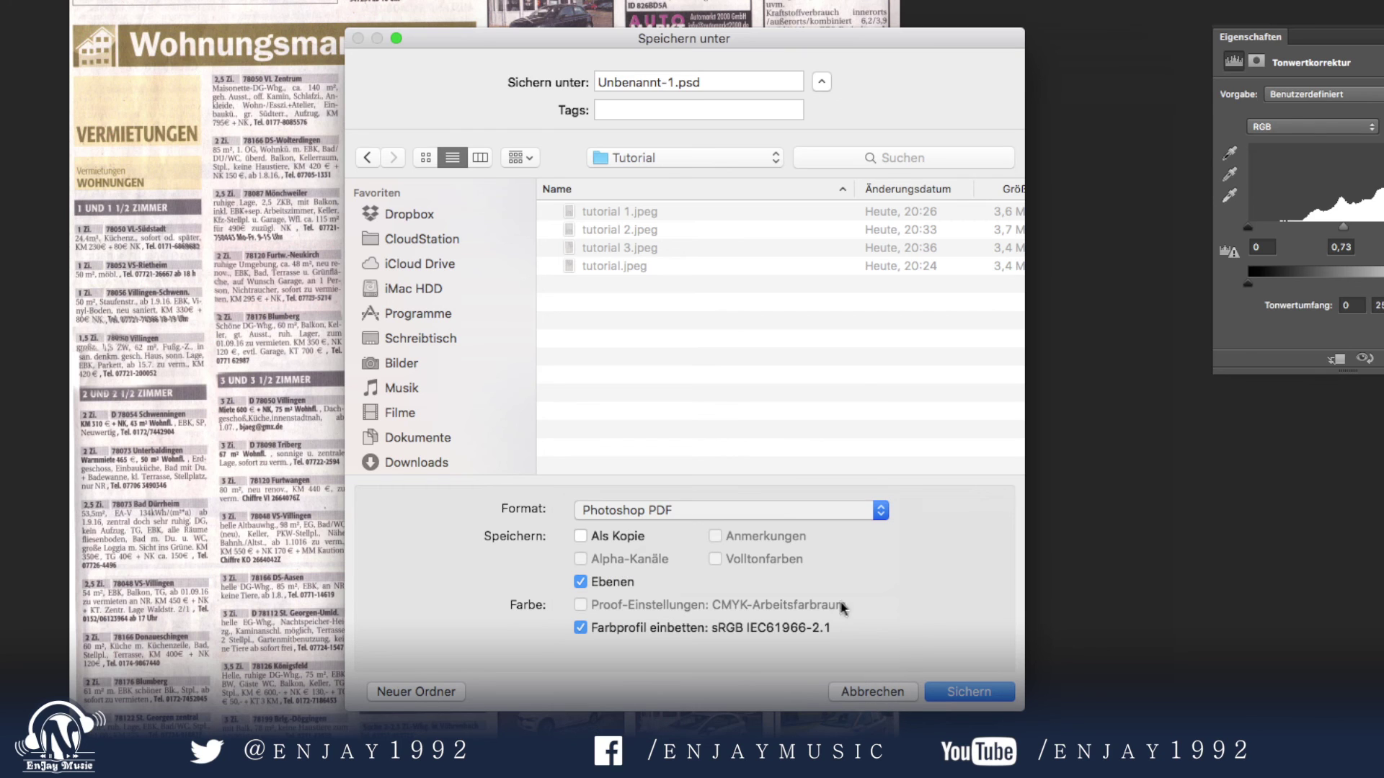
click(580, 537)
click(580, 582)
click(936, 686)
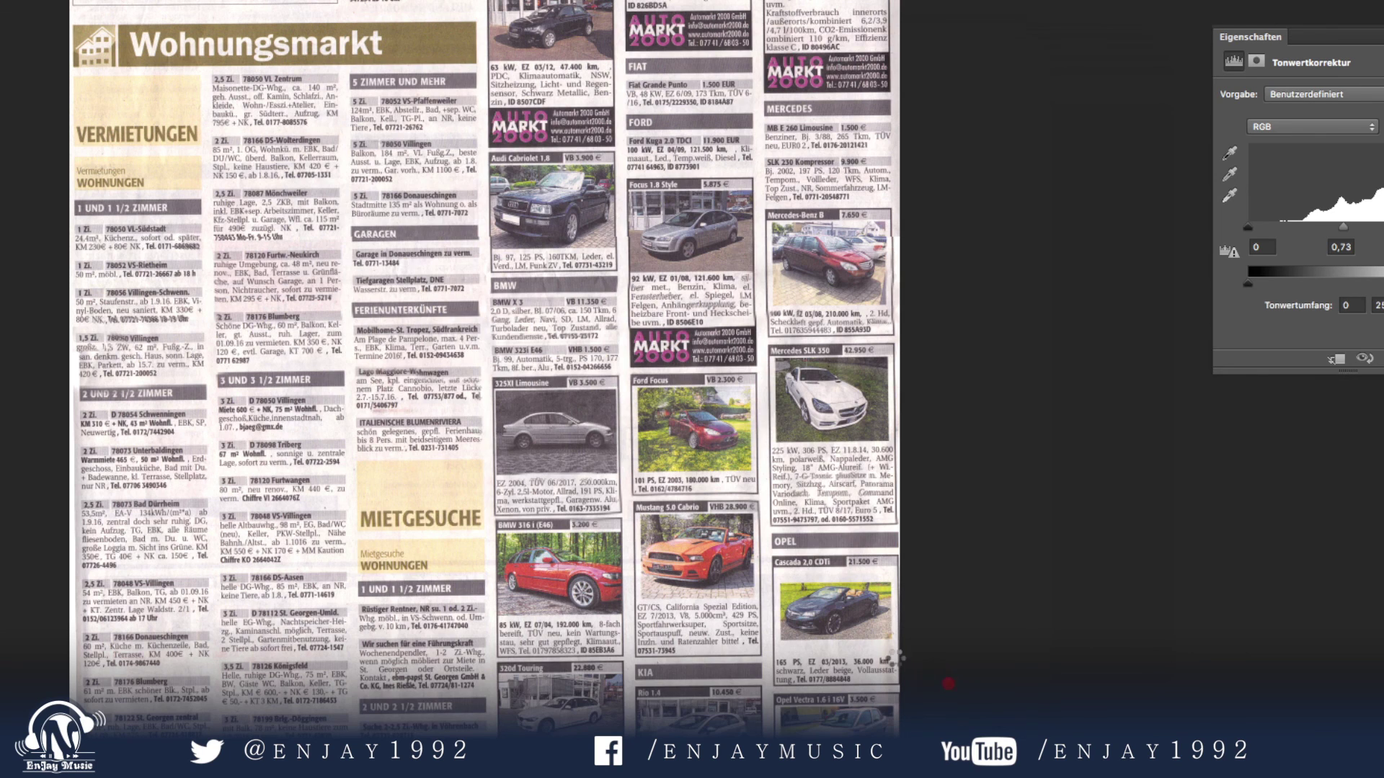
click(829, 308)
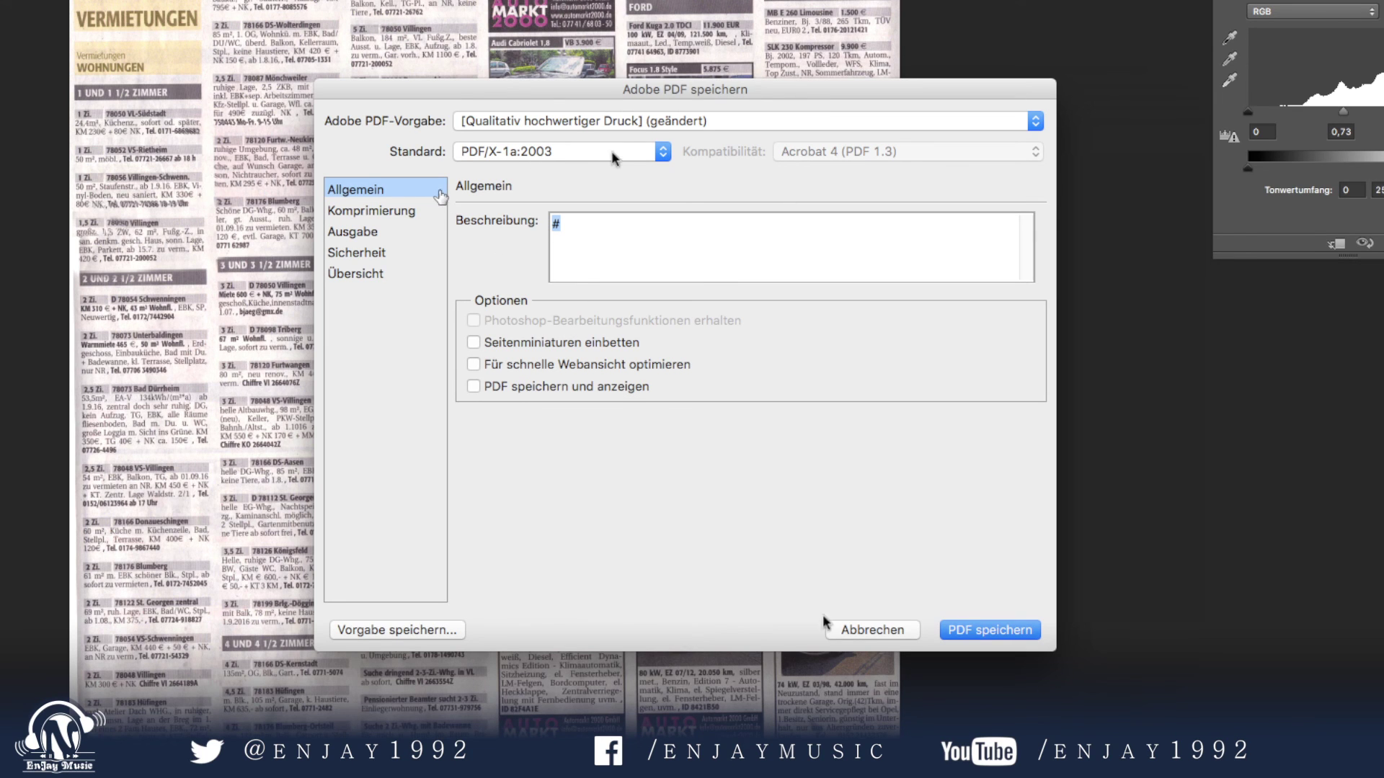
click(968, 624)
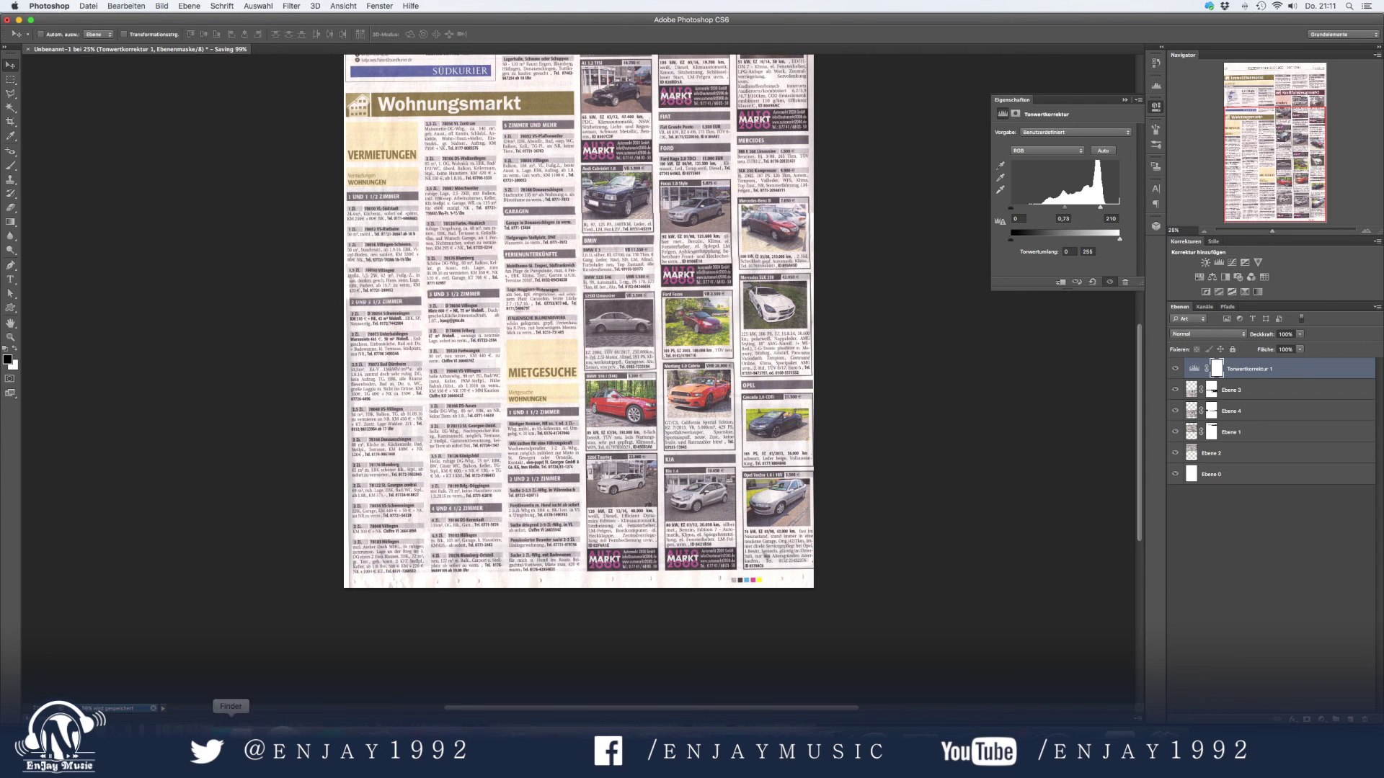
click(230, 732)
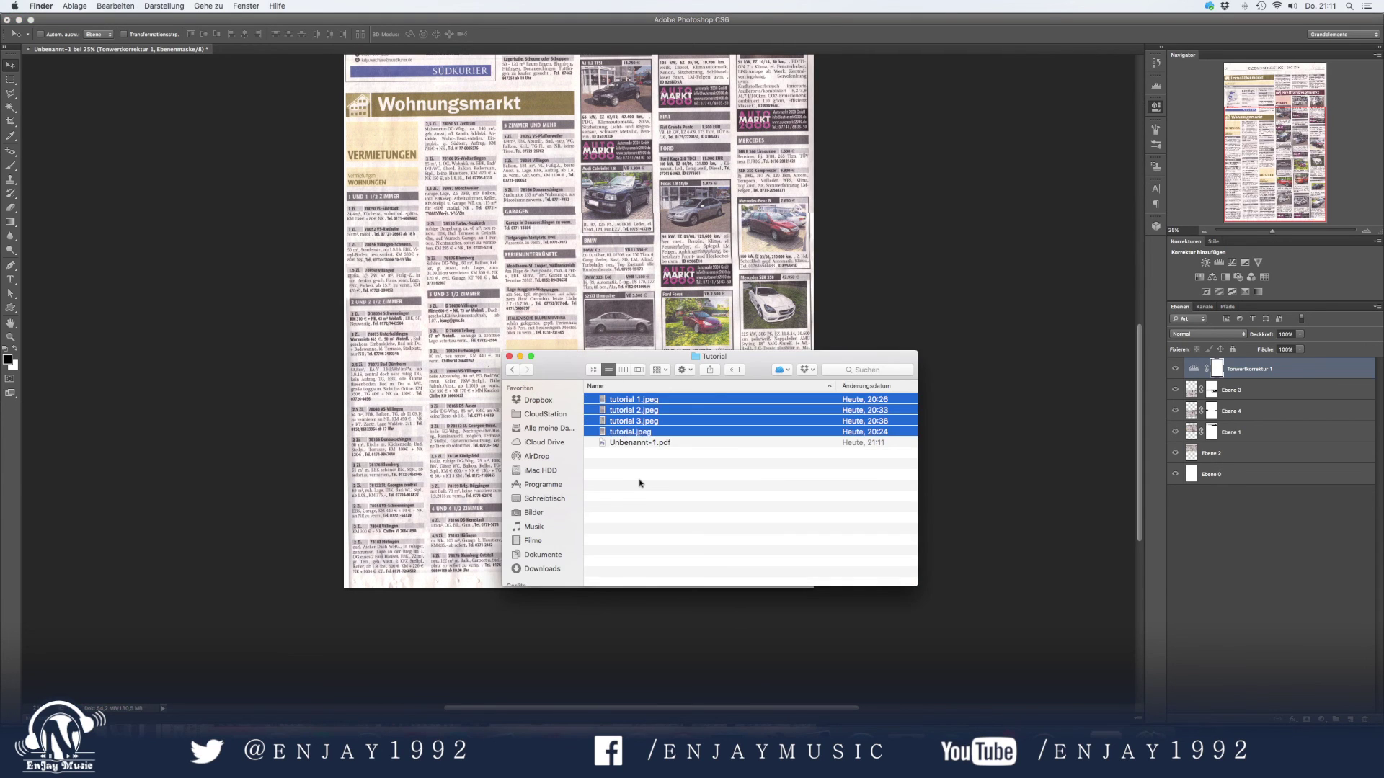
click(645, 443)
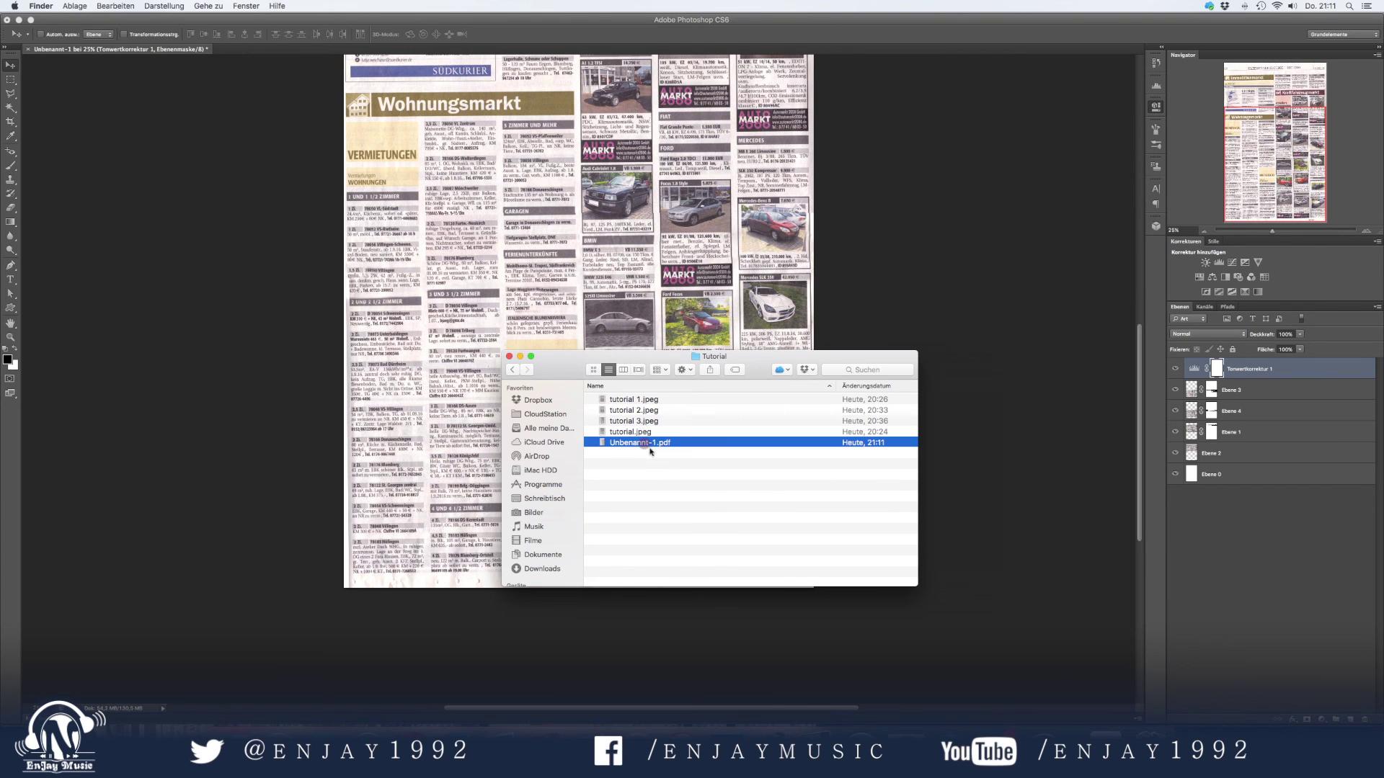
Open Unbenannt-1.pdf in Quick Look to check the finished page.
key(space)
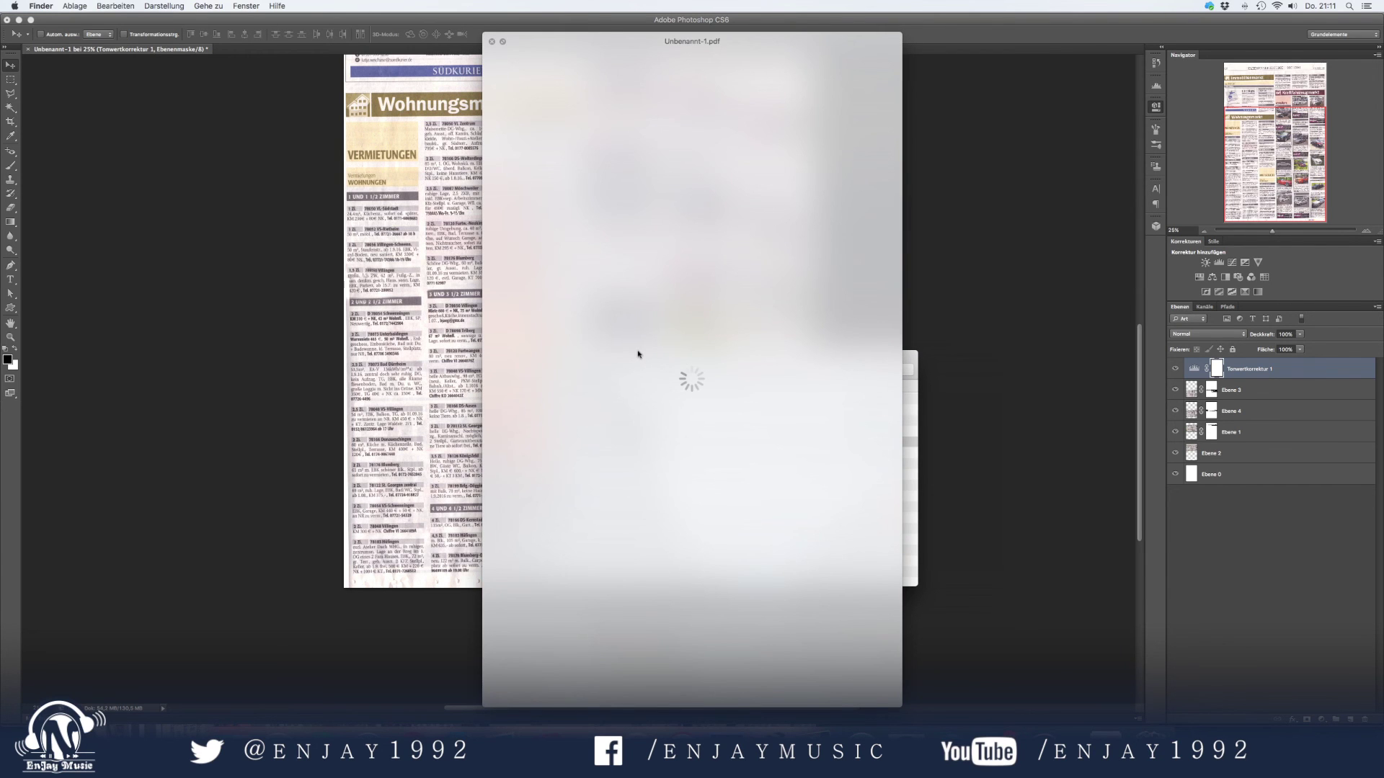